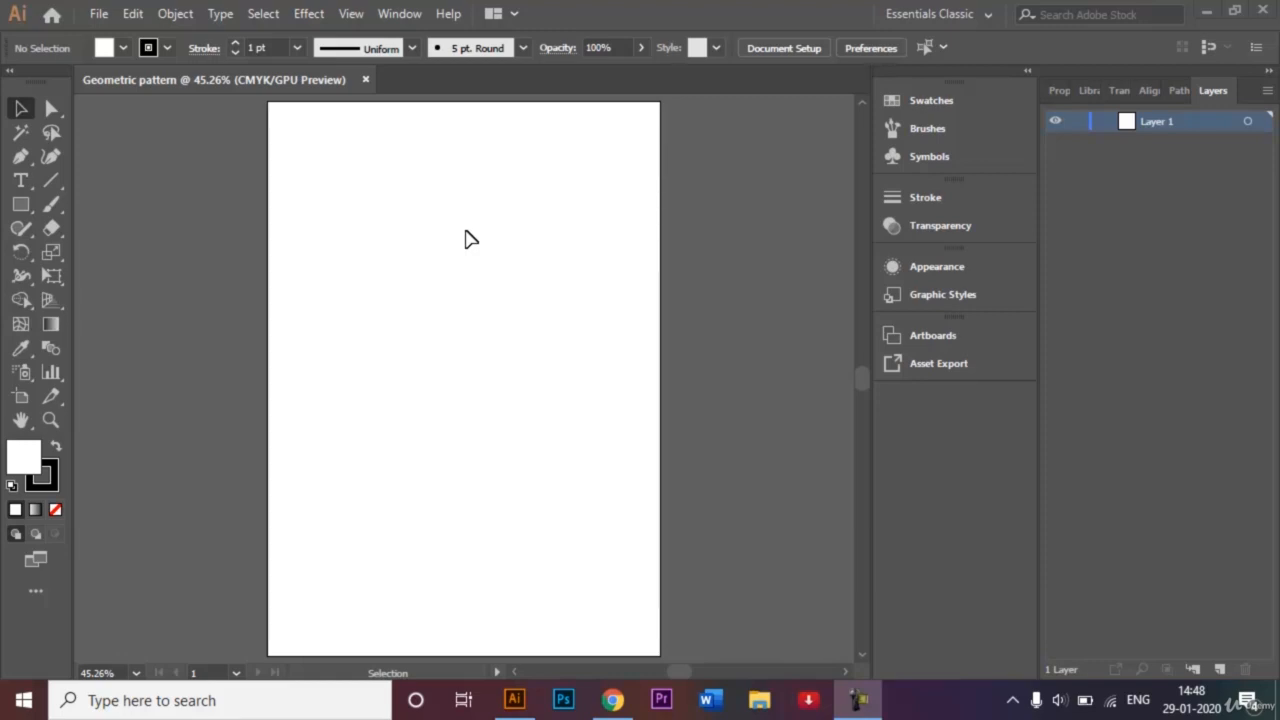
# Step: With the Essentials Classic workspace chosen, draw an unfilled rectangle spanning the artboard's full width along its upper edge
pyautogui.click(976, 13)
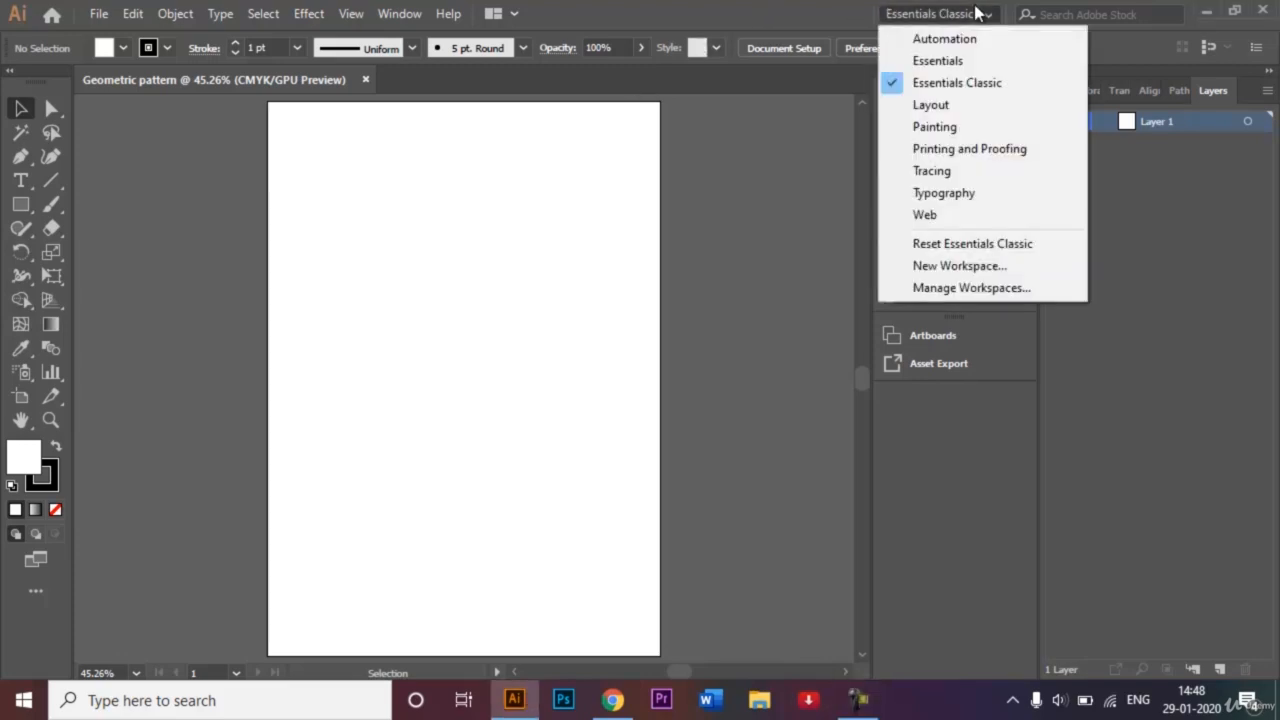
pyautogui.click(1023, 82)
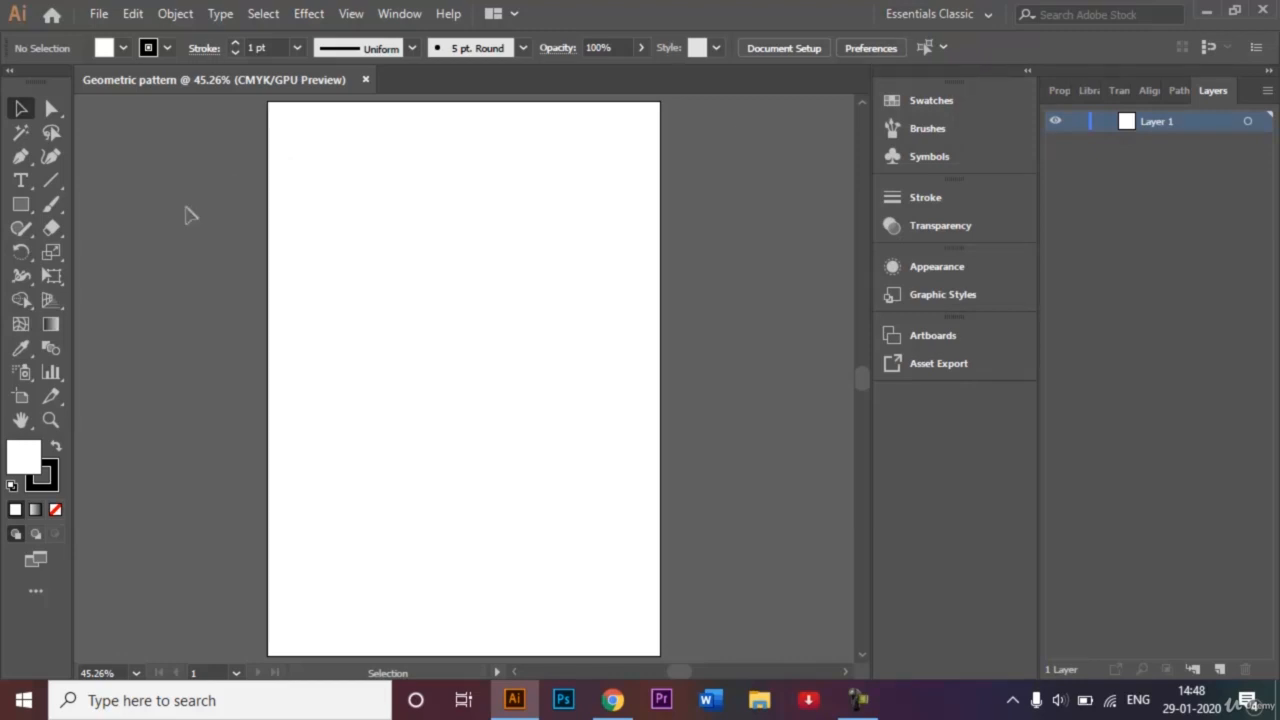
pyautogui.click(55, 510)
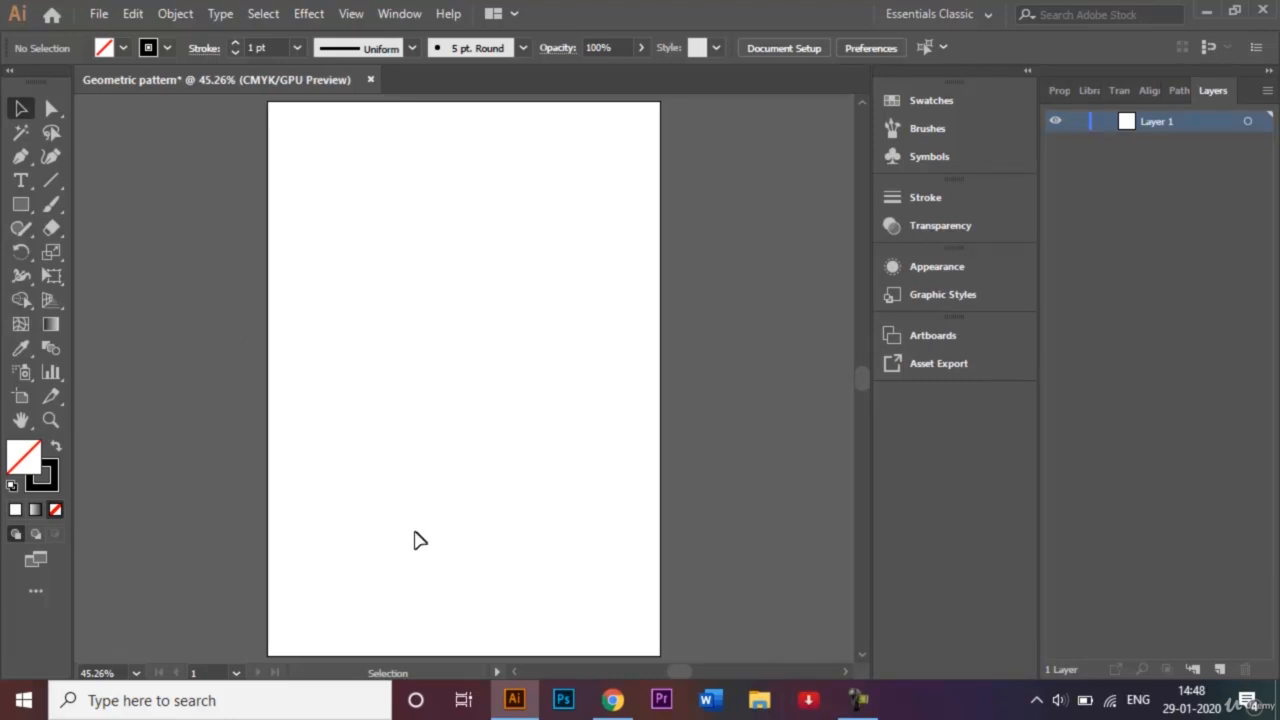
pyautogui.click(20, 205)
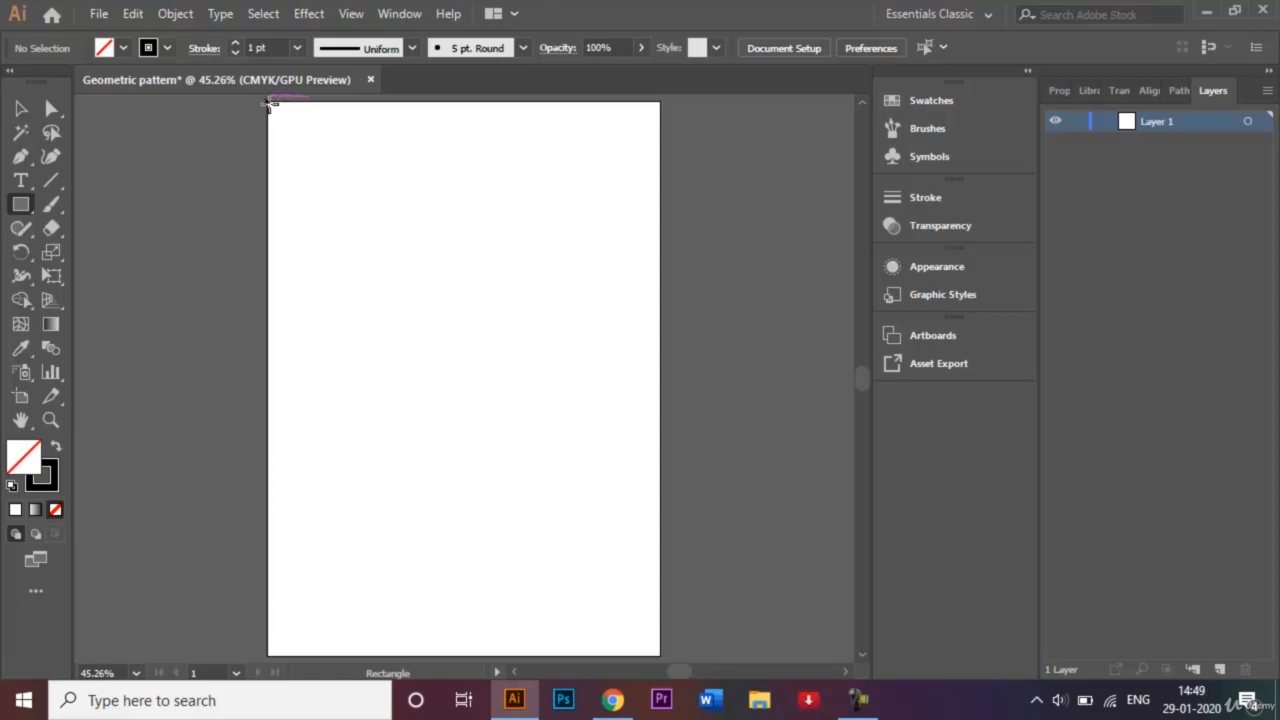
pyautogui.moveTo(268, 103); pyautogui.dragTo(672, 197)
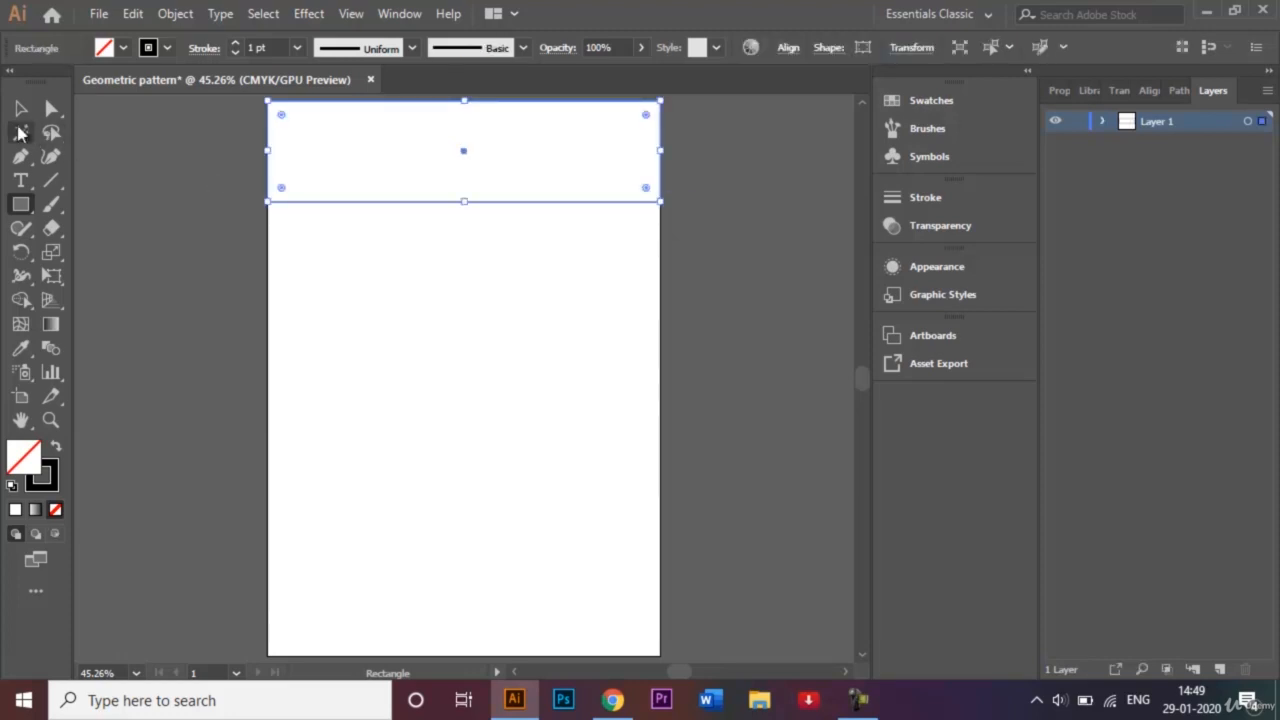
# Step: Duplicate the horizontal rectangle directly below itself, and duplicate that copy once more to form a third band touching it
pyautogui.click(20, 108)
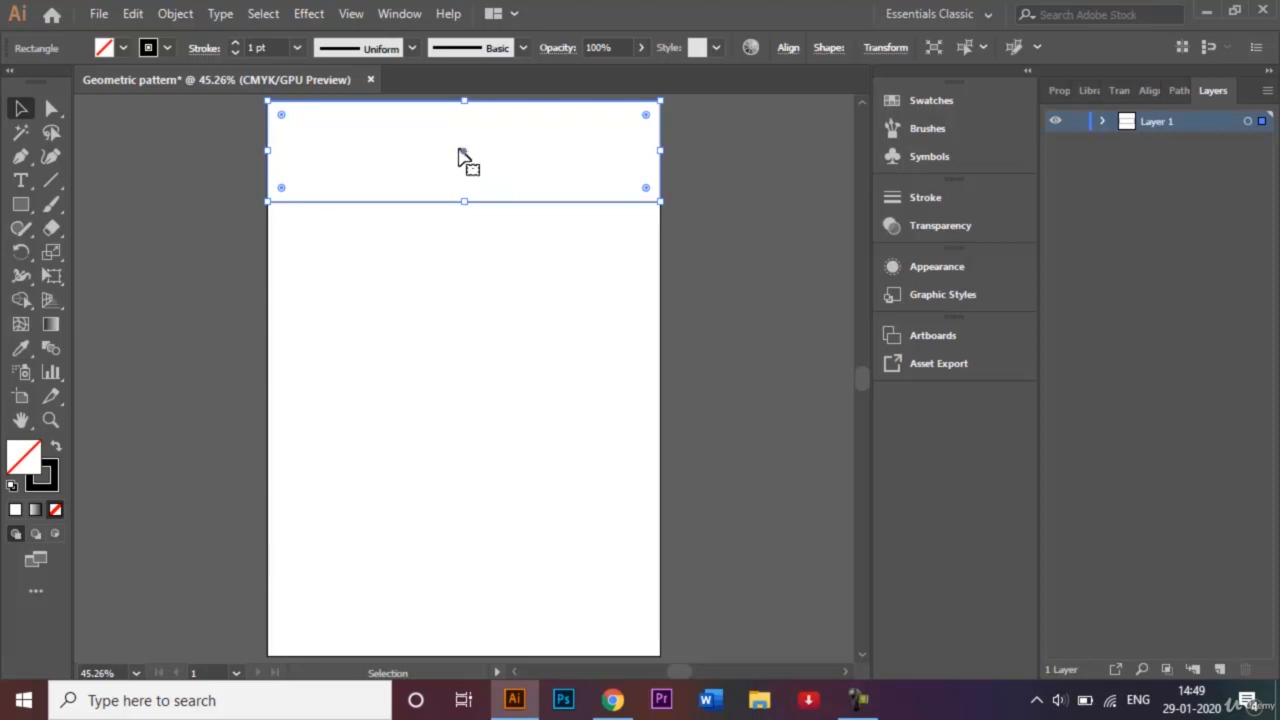
pyautogui.moveTo(462, 155); pyautogui.dragTo(461, 254)
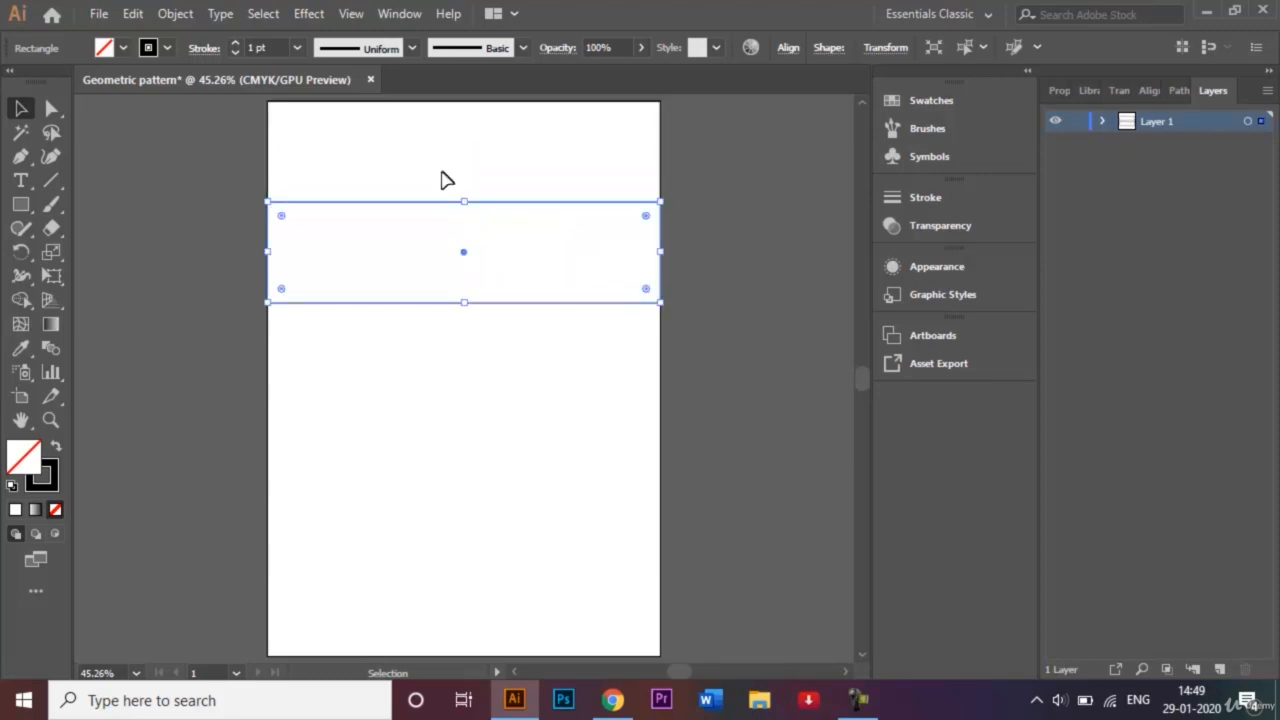
pyautogui.click(410, 130)
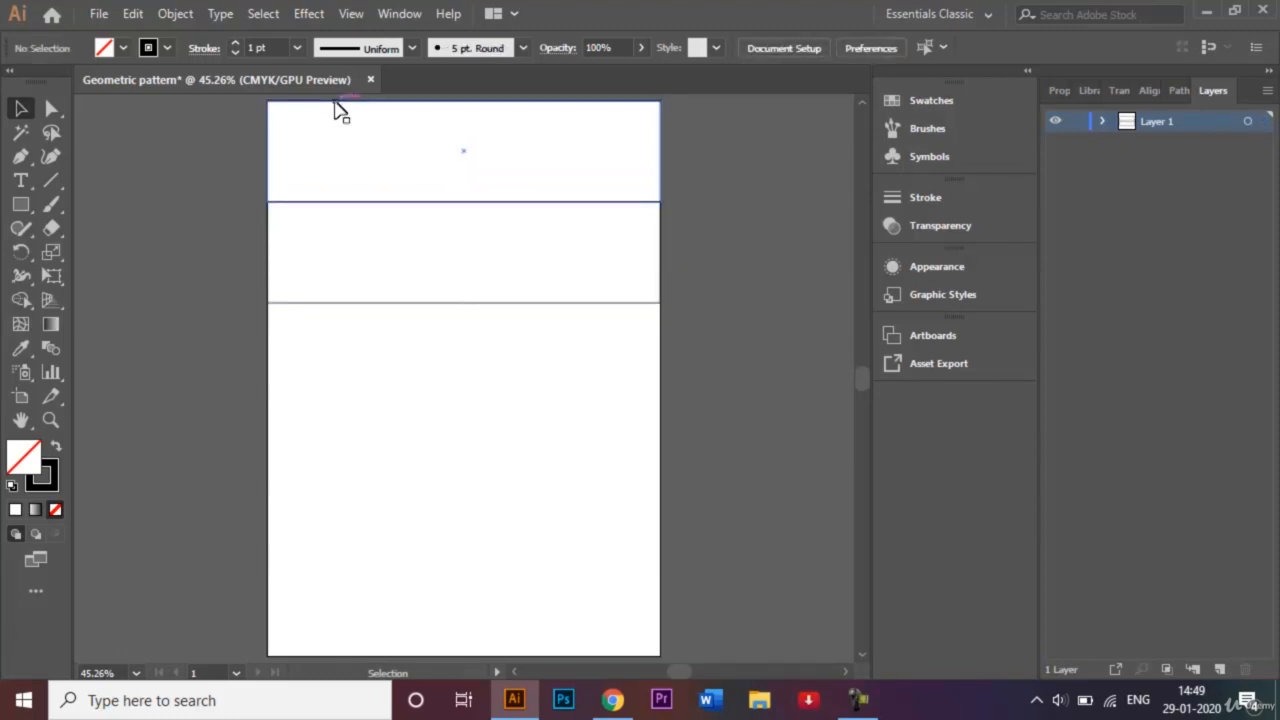
pyautogui.click(463, 310)
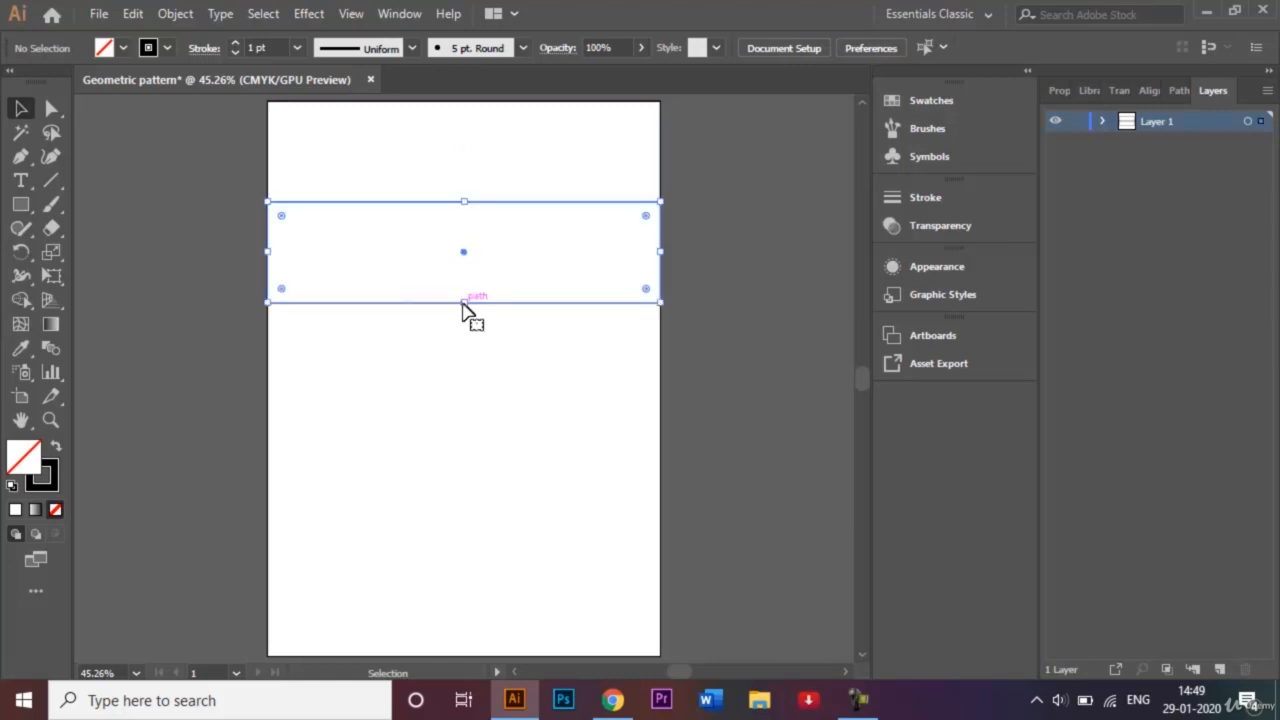
pyautogui.moveTo(464, 258); pyautogui.dragTo(469, 361)
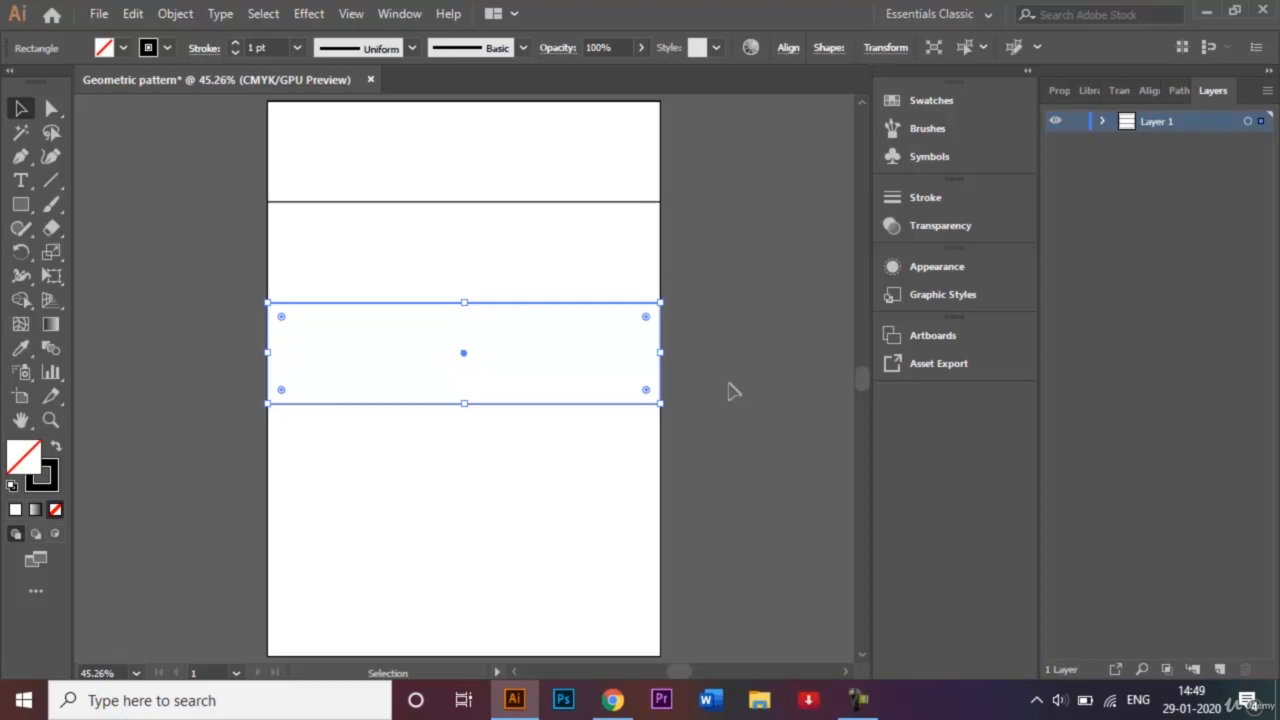
# Step: Repeat the last duplication twice to stack a fourth and a fifth rectangle below, and clear the selection
pyautogui.press('a')
pyautogui.hotkey('ctrl', 'd')
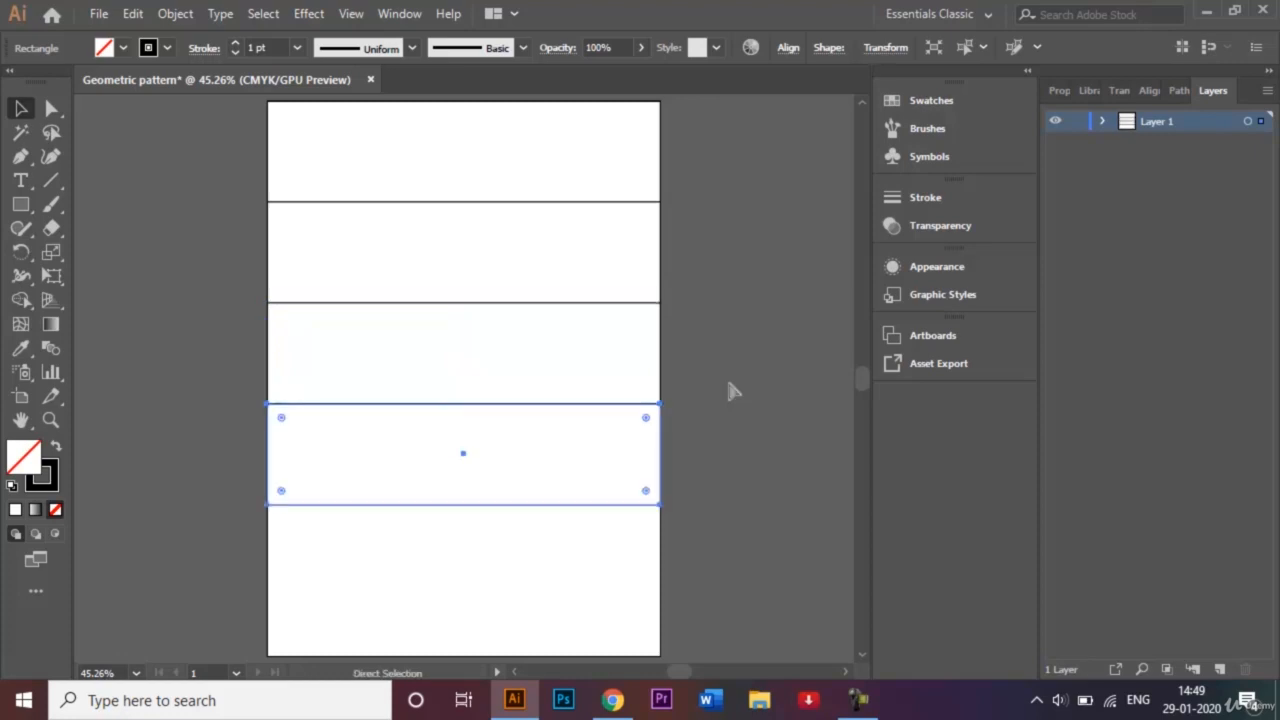
pyautogui.press('v')
pyautogui.press('a')
pyautogui.hotkey('ctrl', 'd')
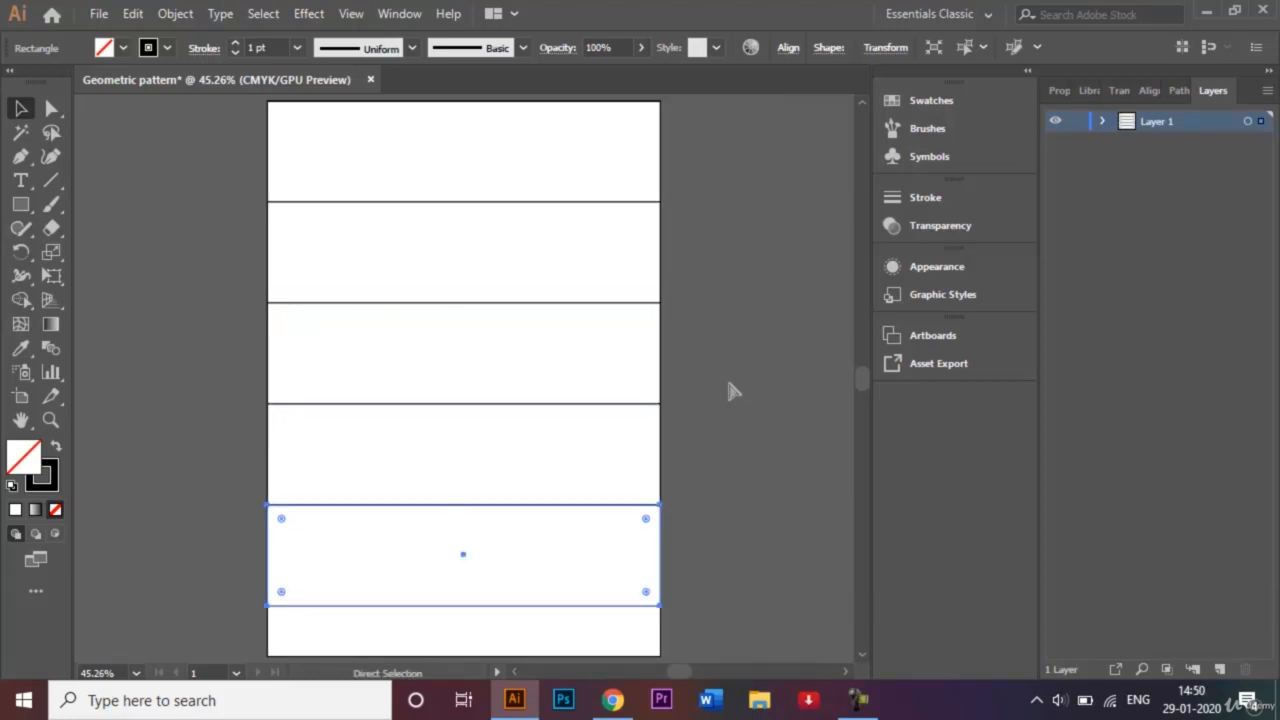
pyautogui.press('v')
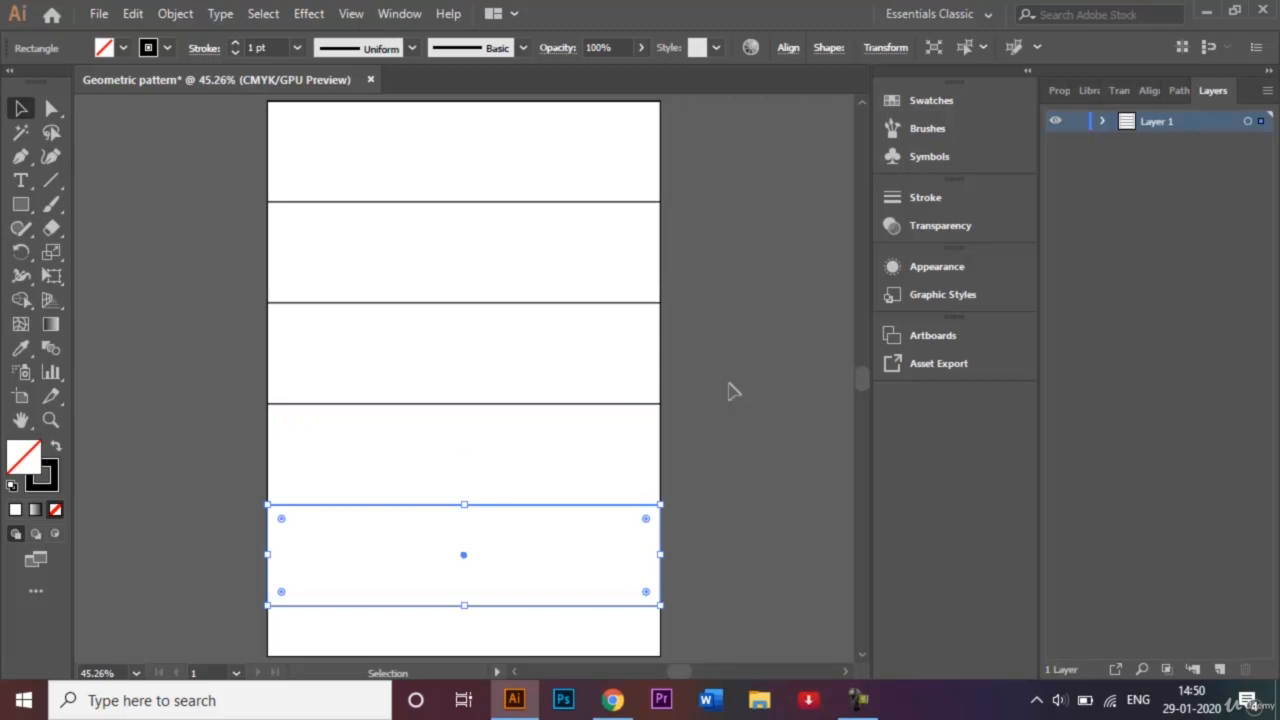
pyautogui.click(214, 186)
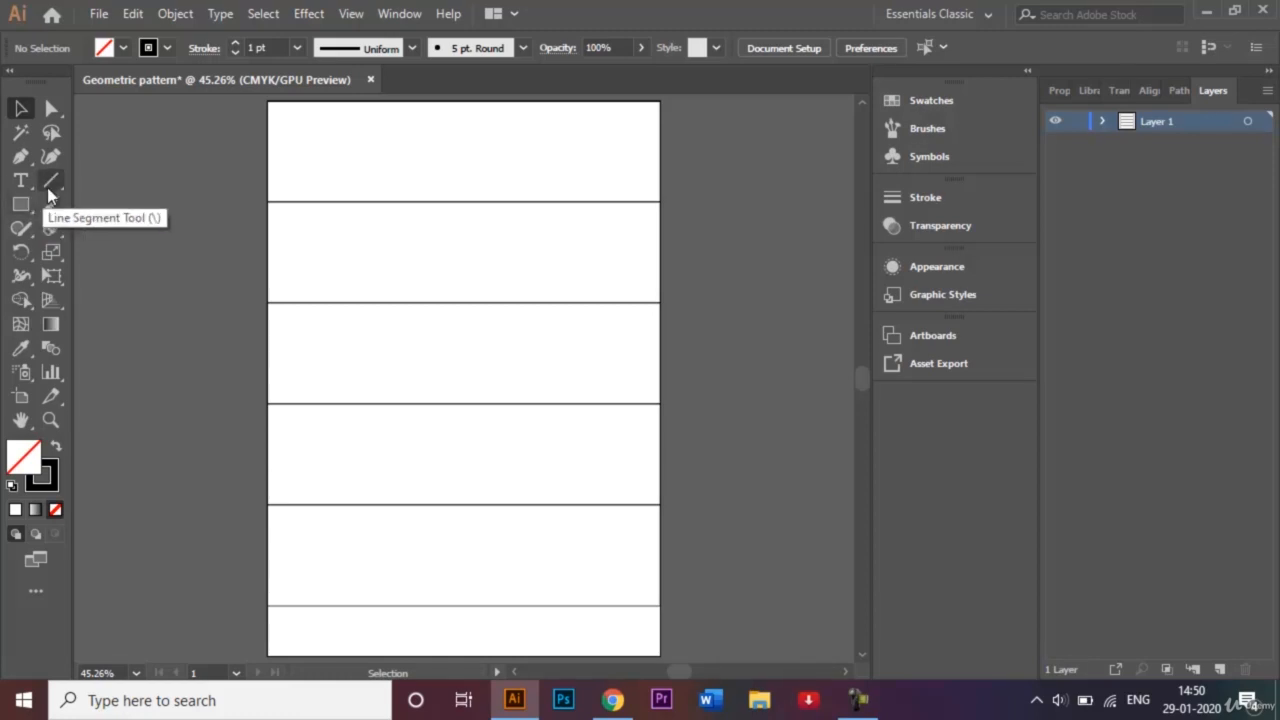
# Step: Draw a narrow vertical rectangle from the artboard's upper-left corner down to the lower edge of the fifth band
pyautogui.click(22, 206)
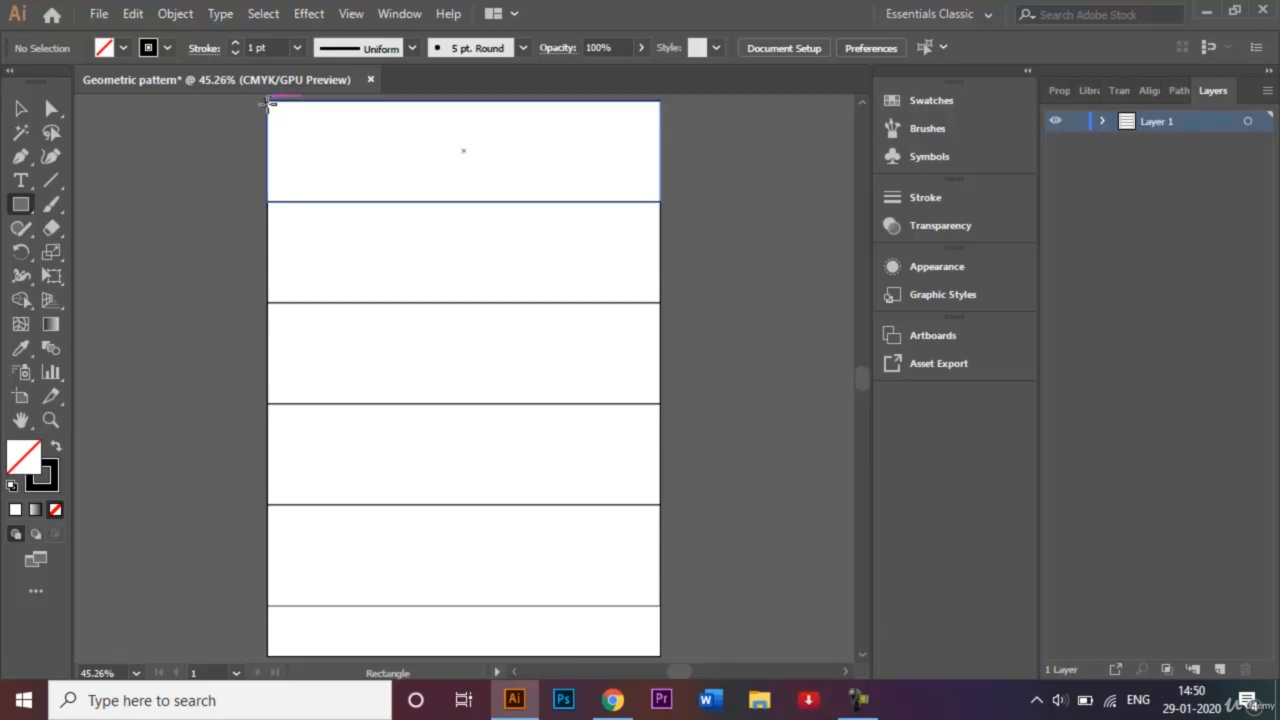
pyautogui.moveTo(268, 103); pyautogui.dragTo(332, 604)
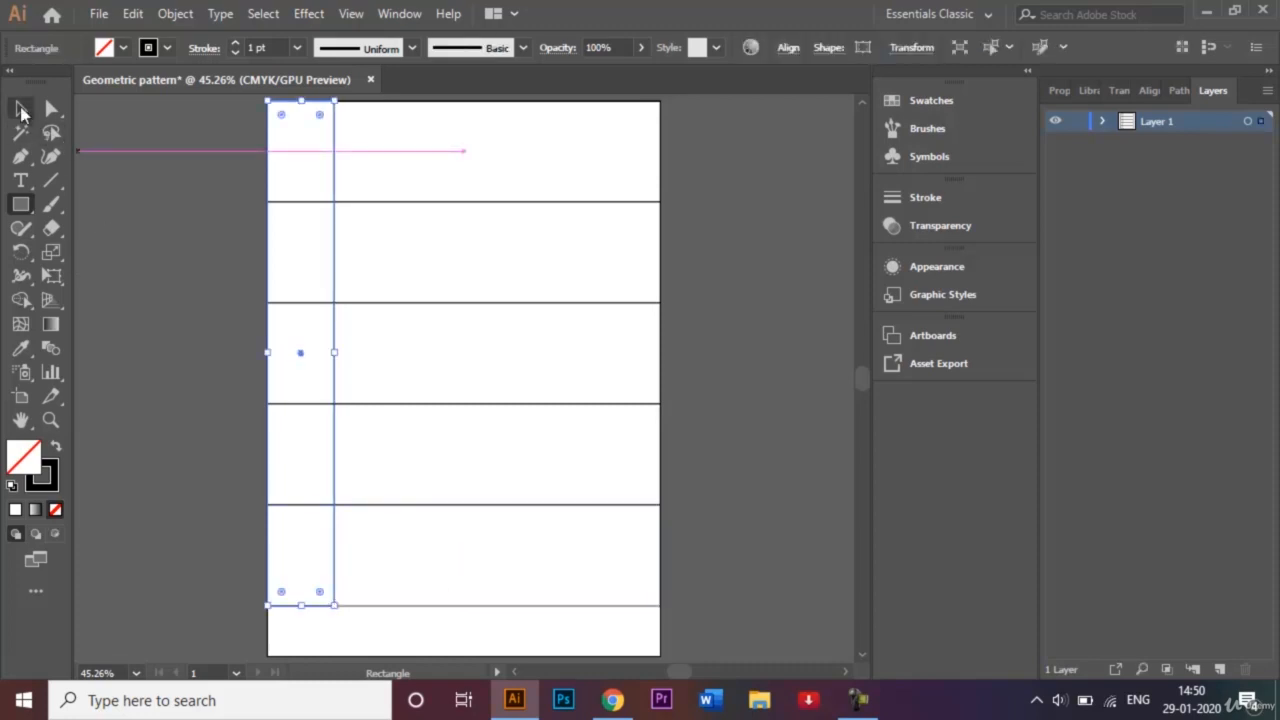
pyautogui.click(22, 110)
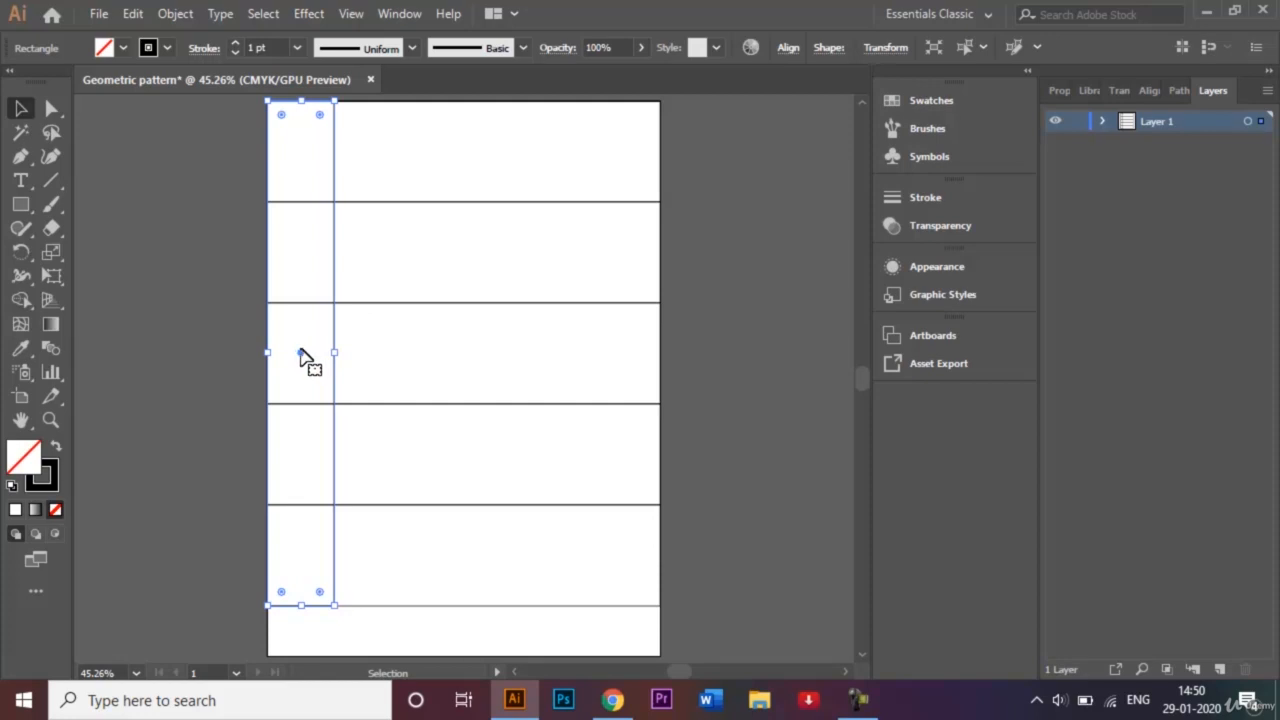
pyautogui.moveTo(301, 353); pyautogui.dragTo(371, 362)
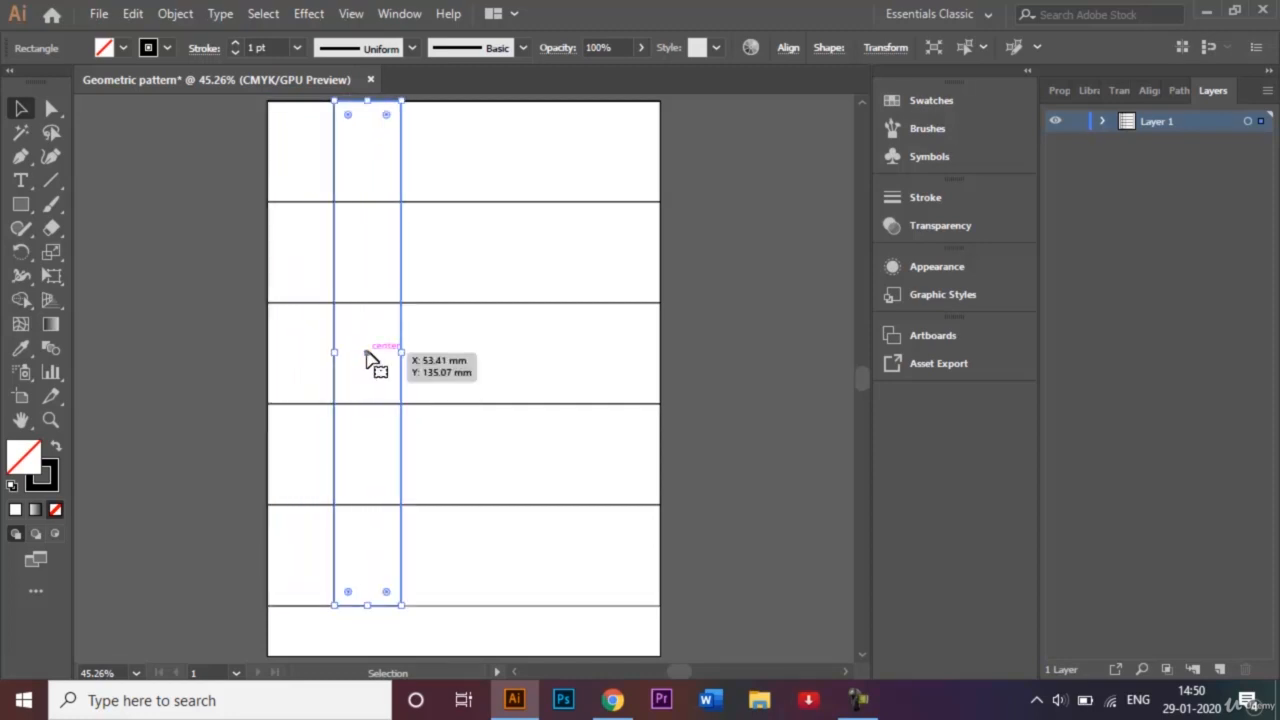
pyautogui.click(262, 360)
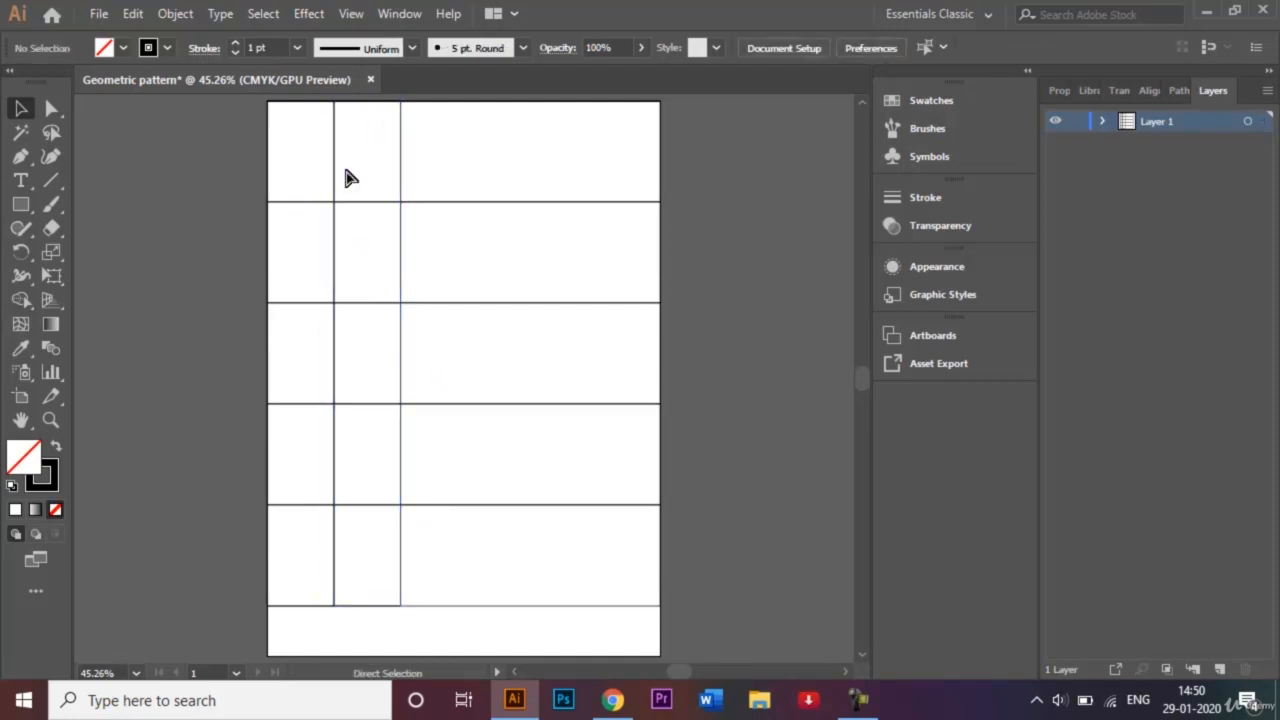
pyautogui.hotkey('ctrl', 'z')
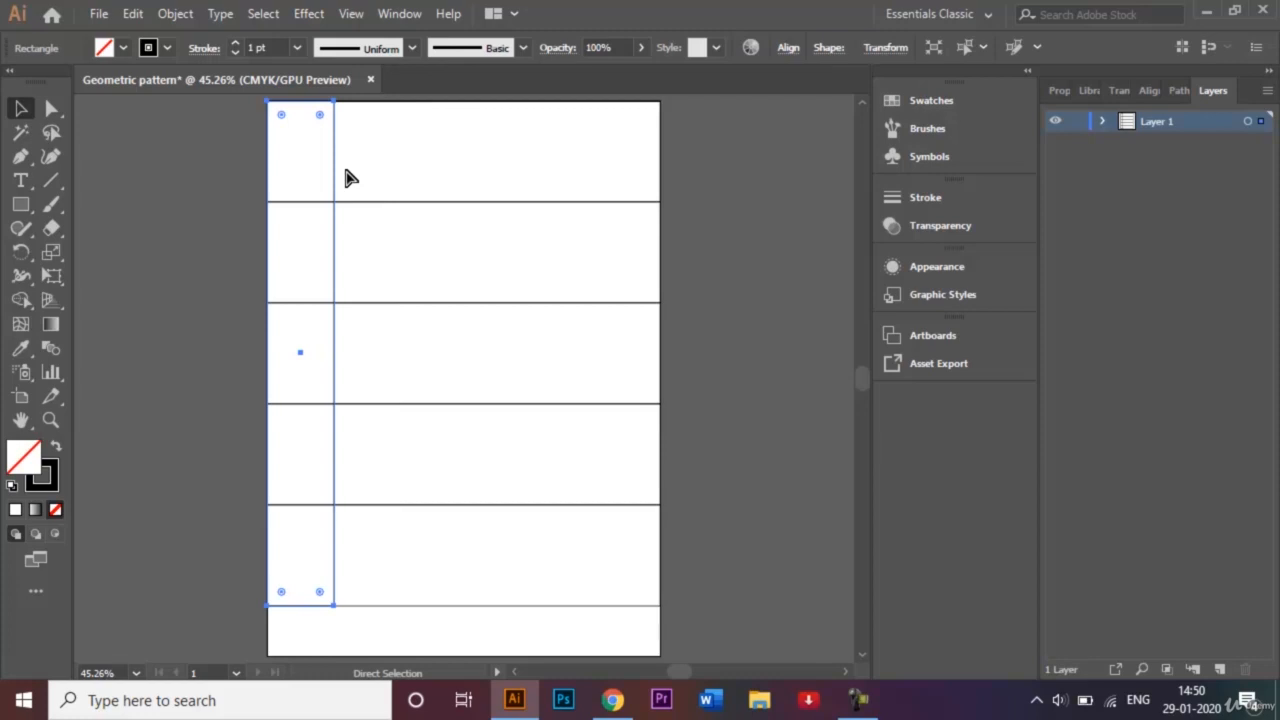
# Step: Paste a copy of the vertical rectangle against the first column's right edge, and duplicate it once more as the third column
pyautogui.hotkey('ctrl', 'v')
pyautogui.moveTo(463, 379); pyautogui.dragTo(366, 355)
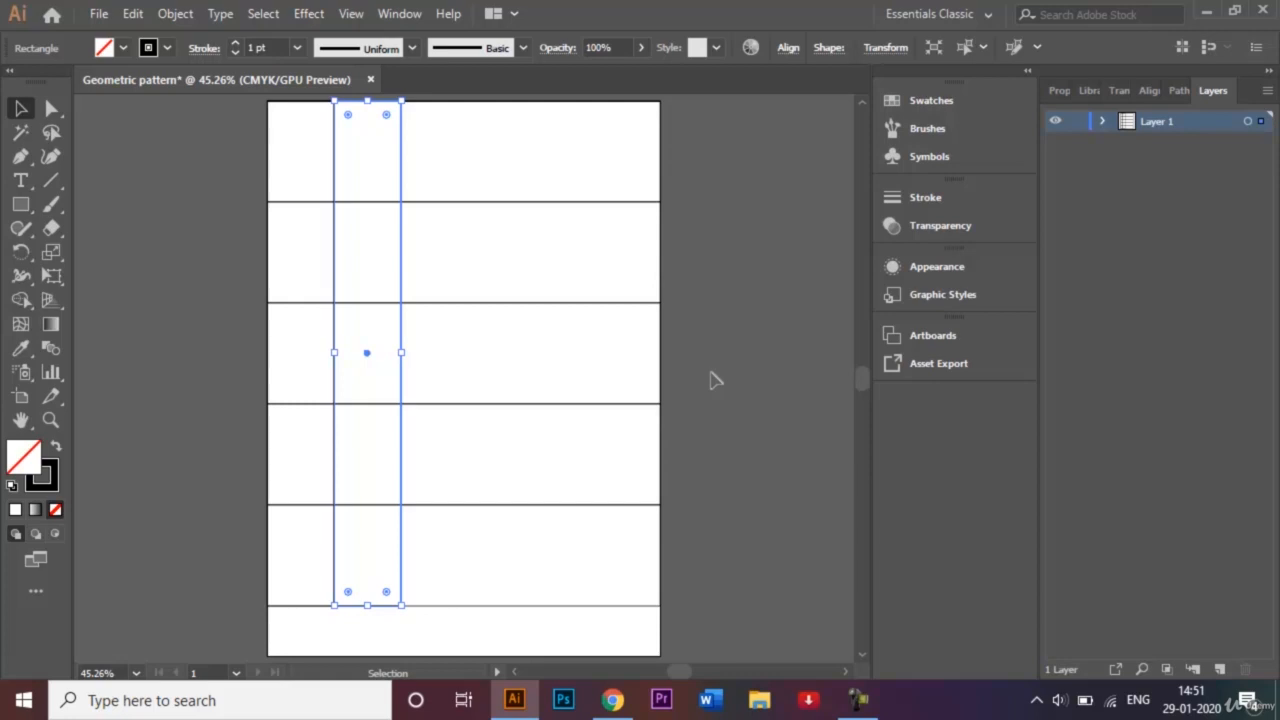
pyautogui.hotkey('ctrl', 'z')
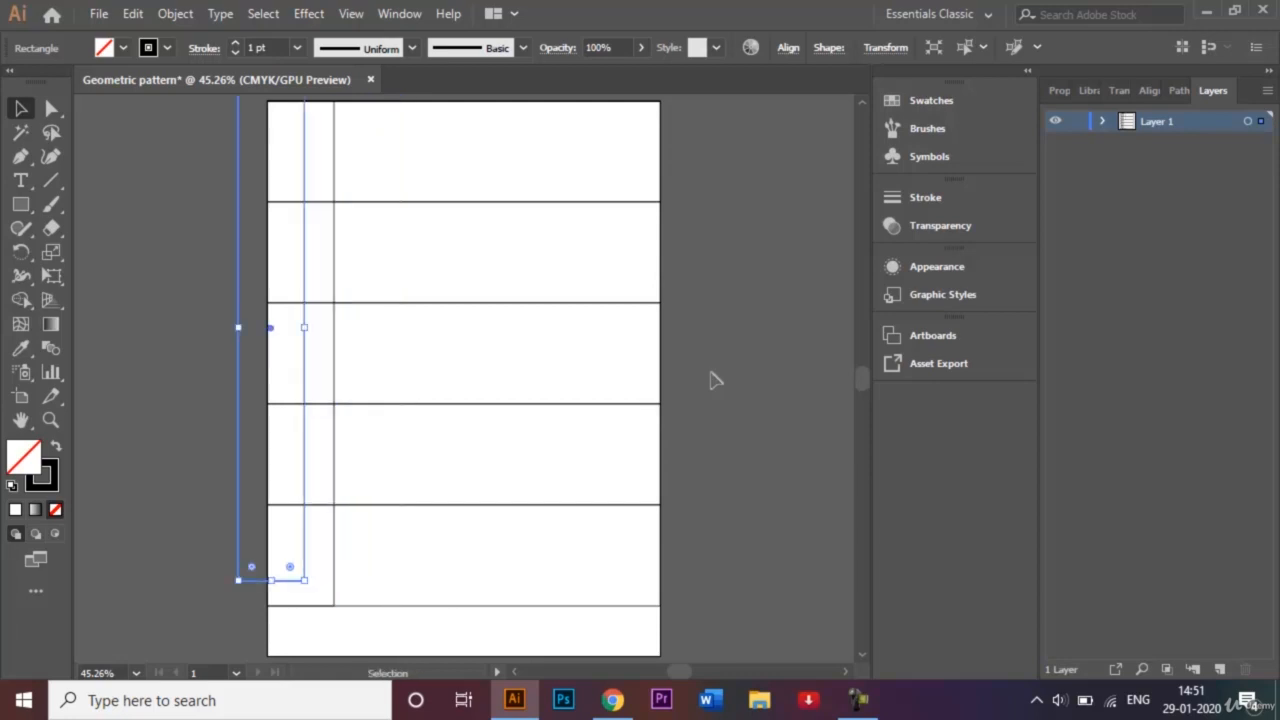
pyautogui.hotkey('ctrl', 'shift', 'z')
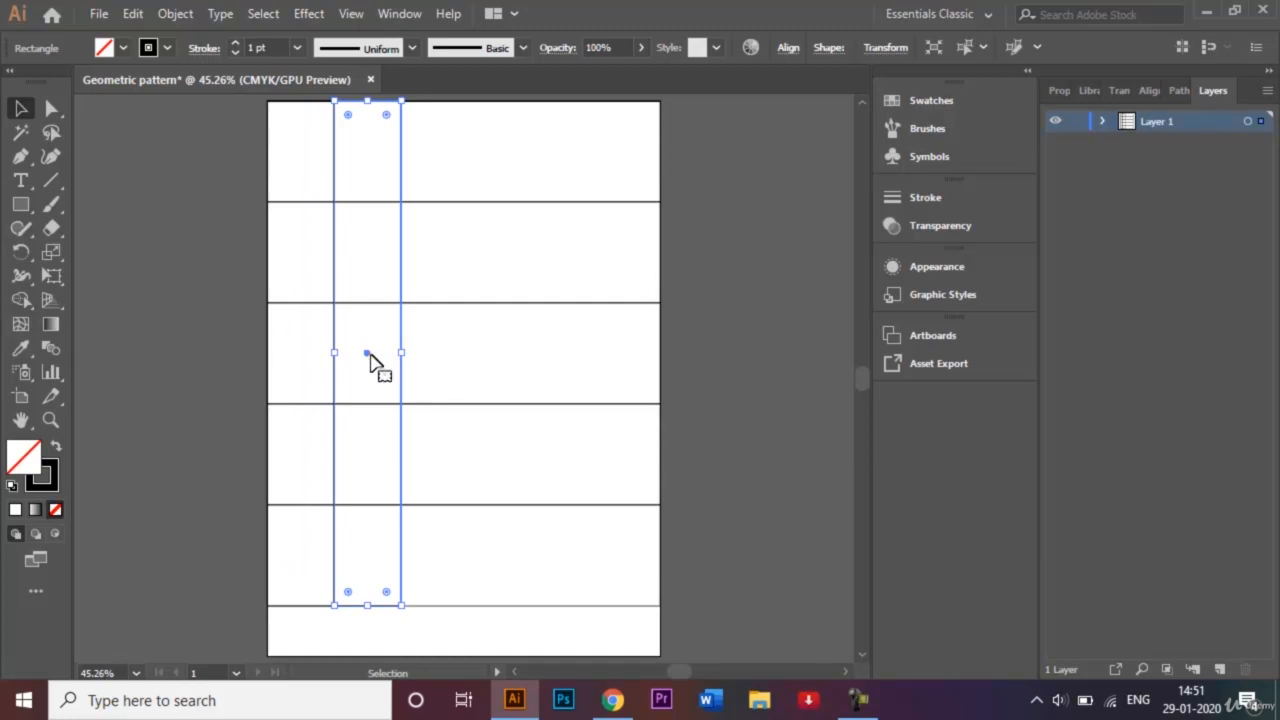
pyautogui.moveTo(367, 353); pyautogui.dragTo(434, 354)
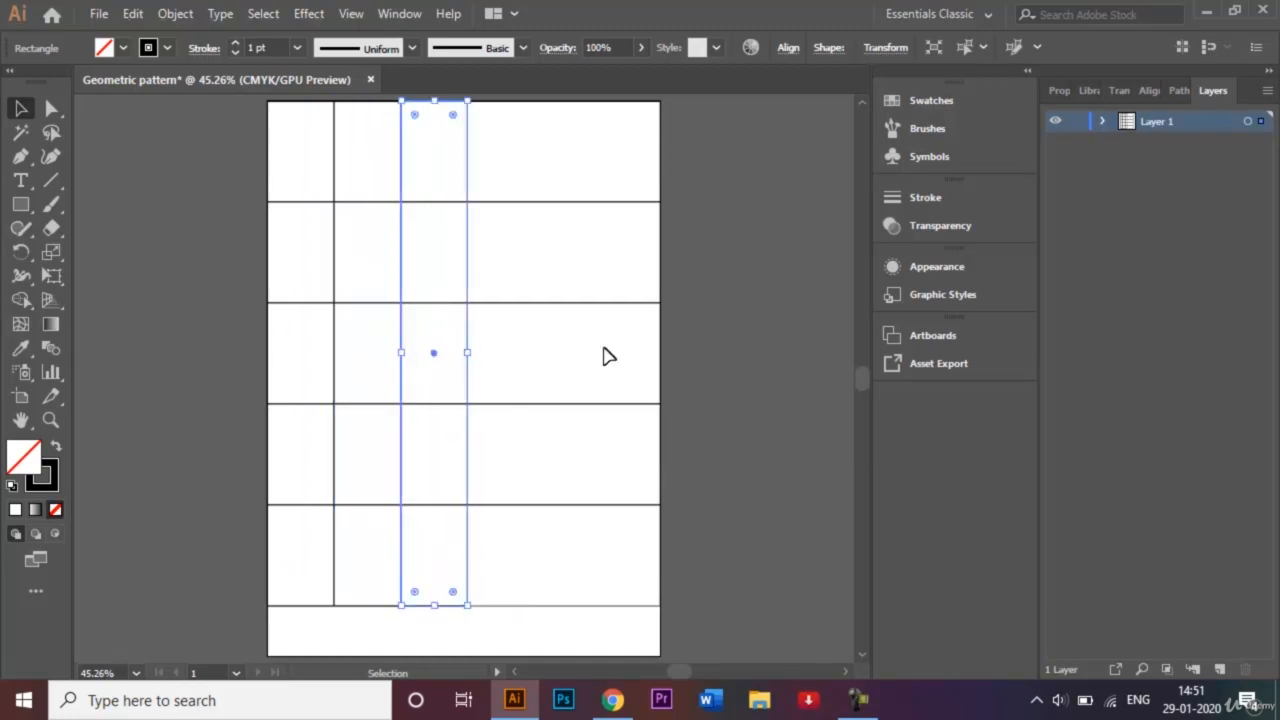
pyautogui.click(718, 368)
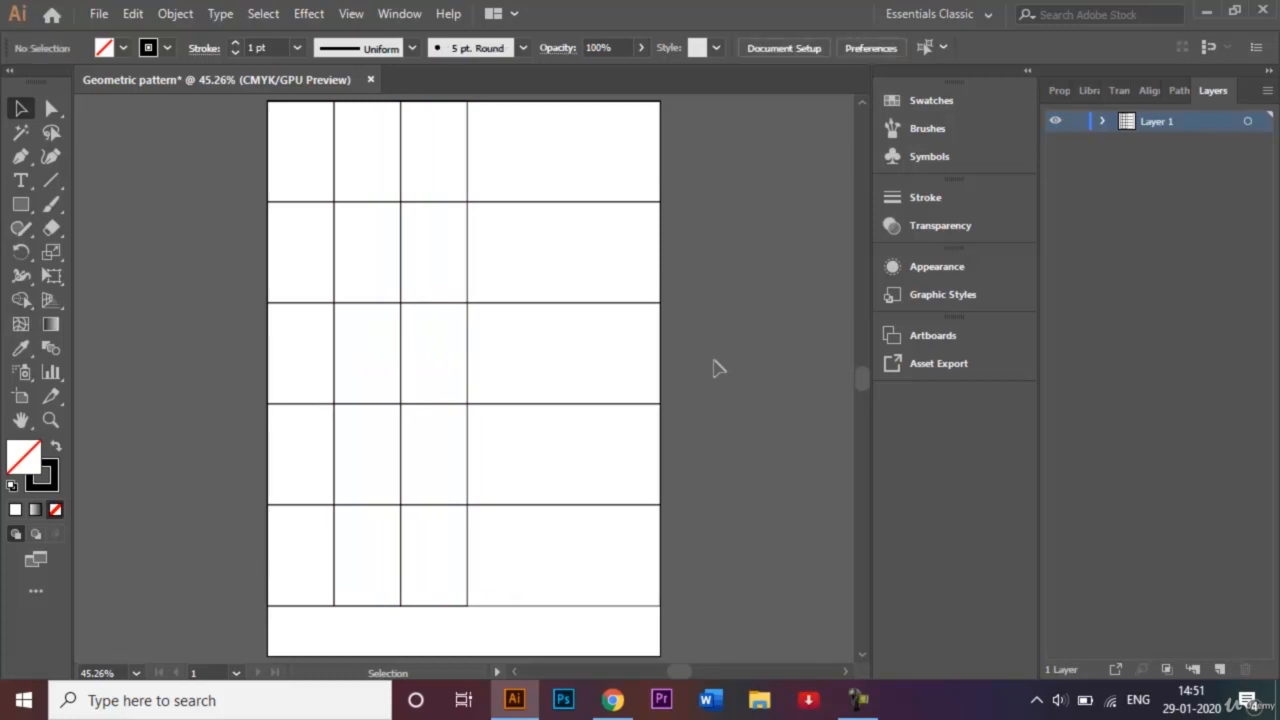
# Step: Repeat the column duplication three times from the third column, and narrow the sixth column to end at the artboard's right edge
pyautogui.click(468, 335)
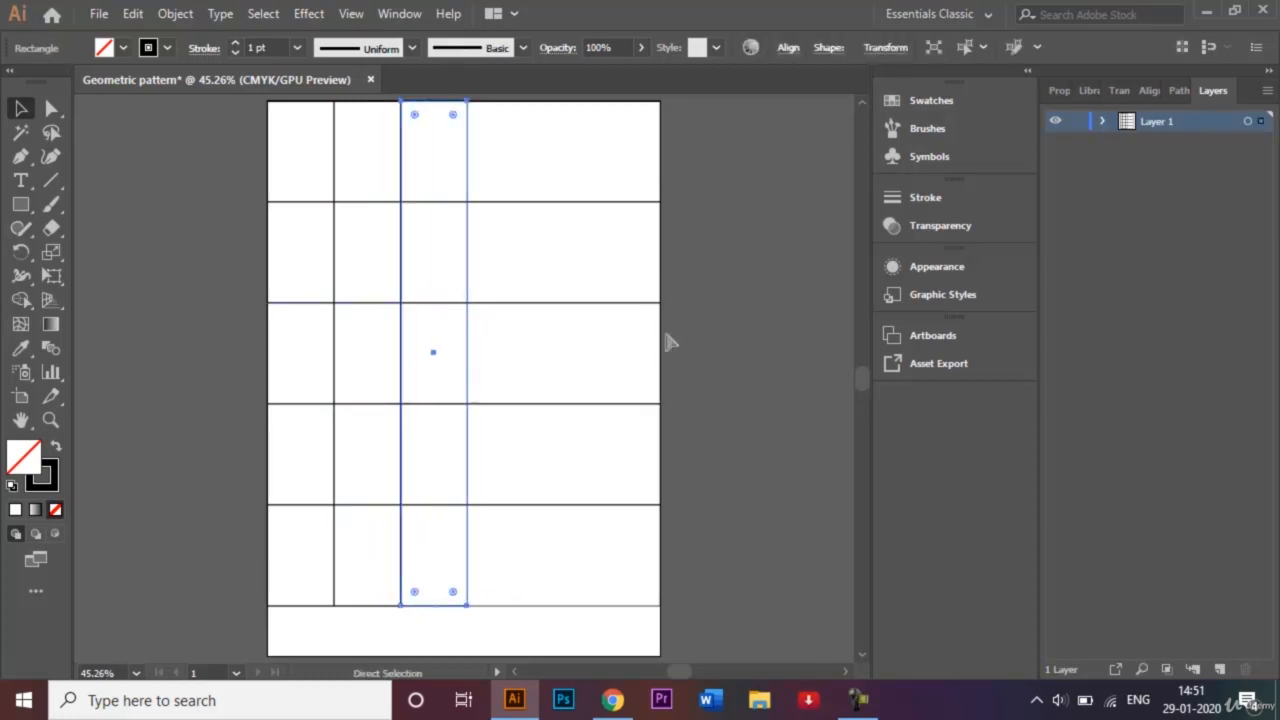
pyautogui.hotkey('ctrl', 'd')
pyautogui.hotkey('ctrl', 'd')
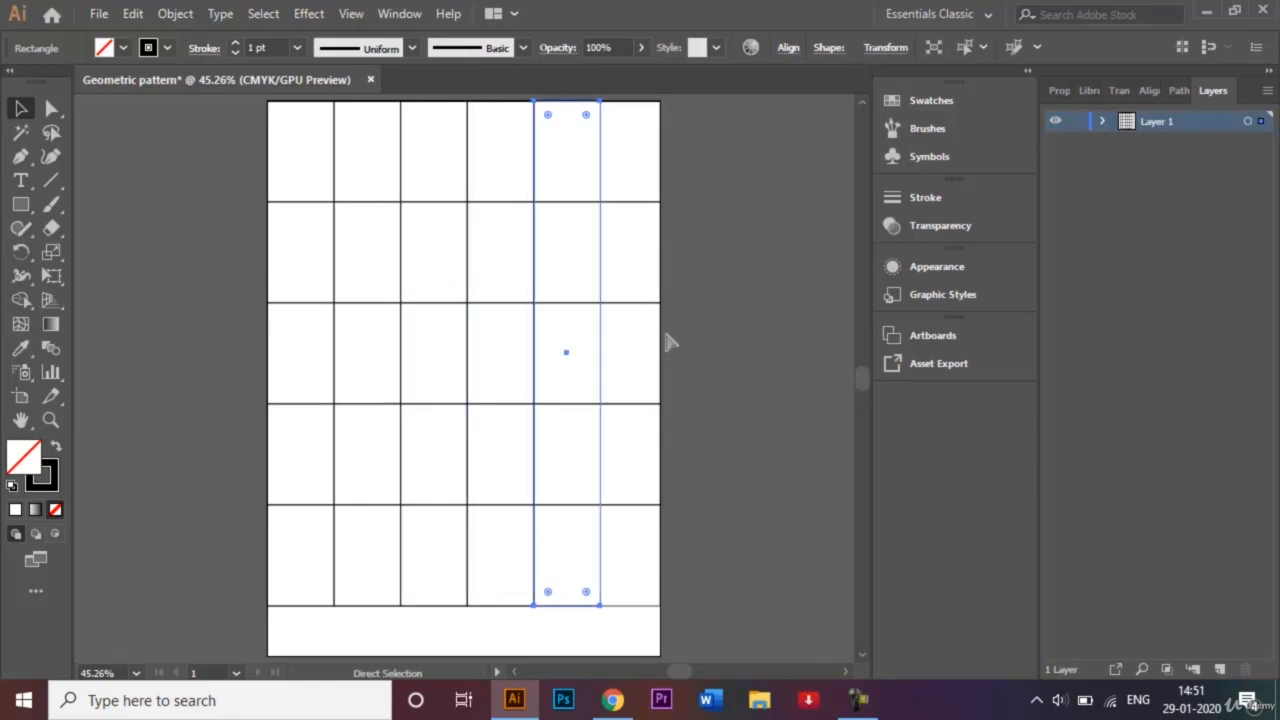
pyautogui.hotkey('ctrl', 'd')
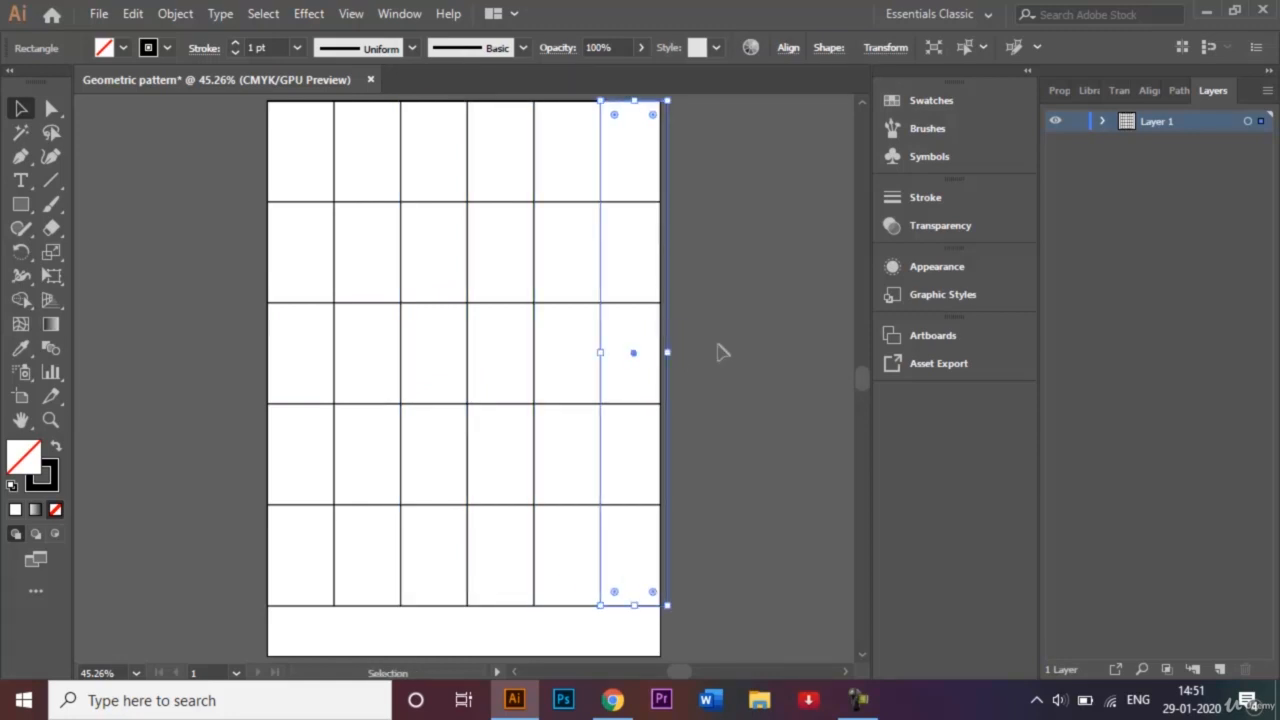
pyautogui.moveTo(667, 352); pyautogui.dragTo(657, 353)
pyautogui.click(709, 357)
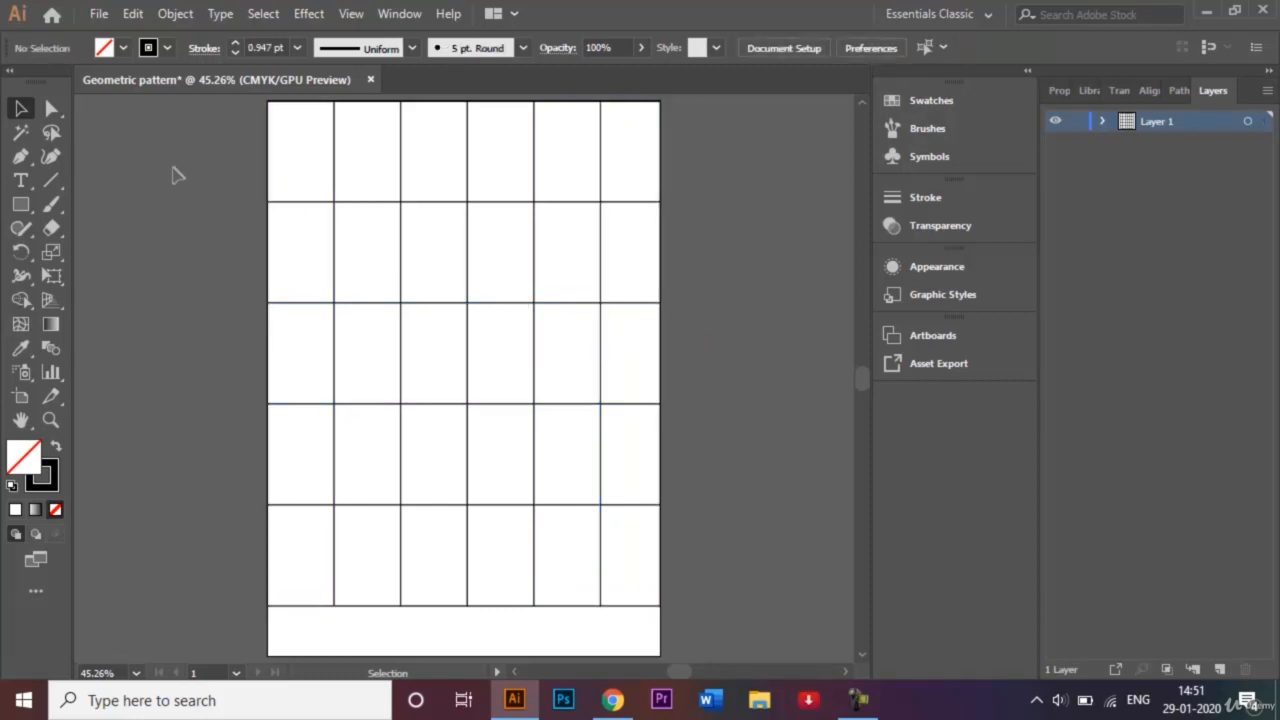
# Step: Draw five diagonal lines from the upper-left corner and the four row intersections below it to successive column intersections on the grid's lower edge
pyautogui.click(51, 181)
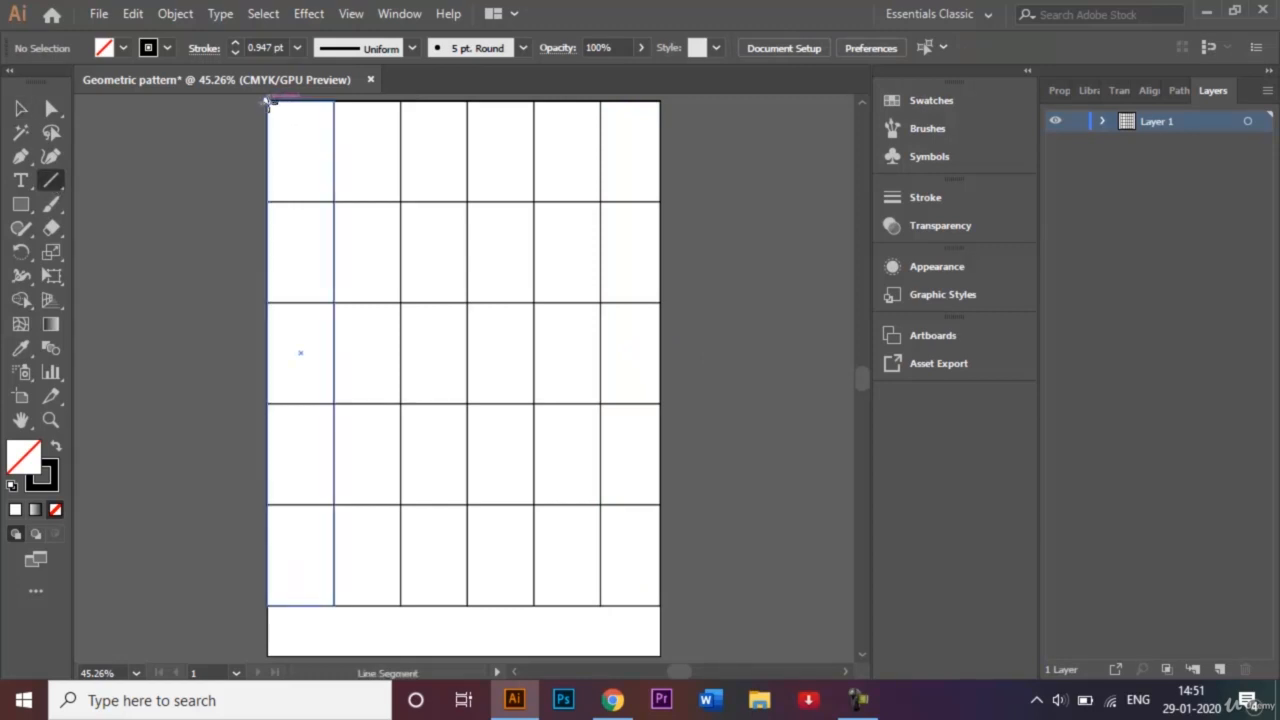
pyautogui.moveTo(287, 122); pyautogui.dragTo(658, 605)
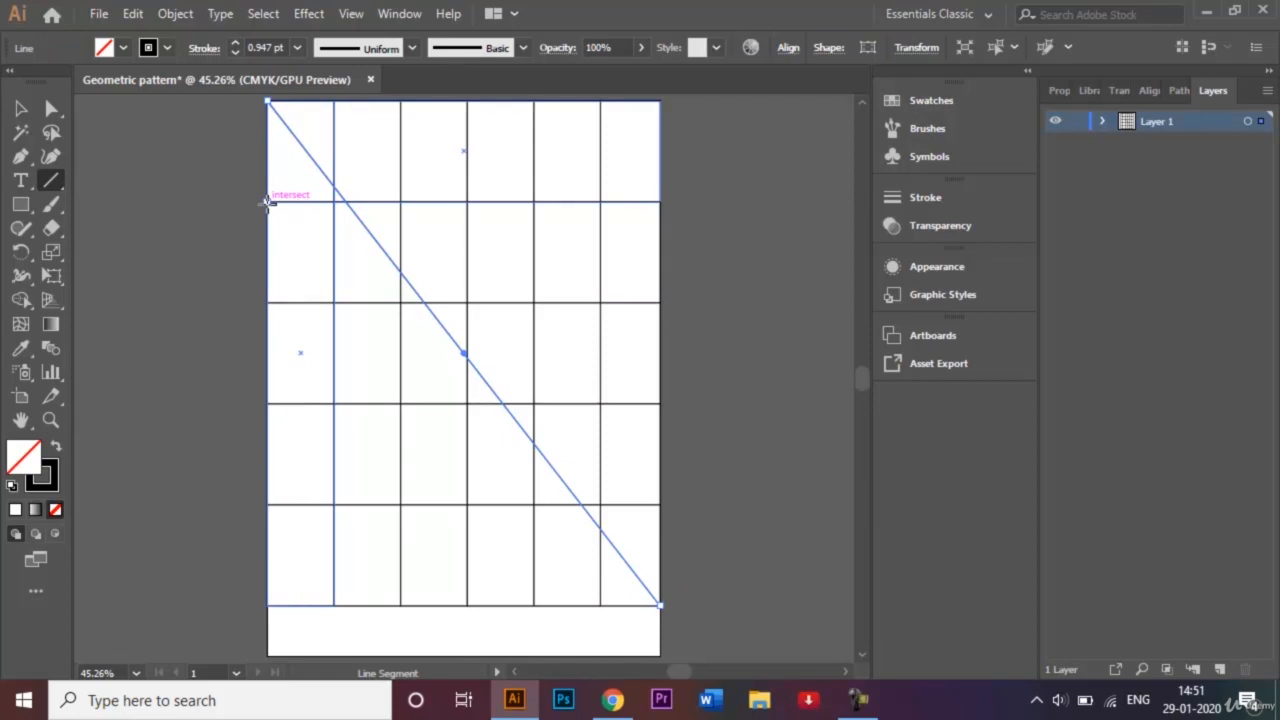
pyautogui.moveTo(268, 202)
pyautogui.mouseDown()
pyautogui.moveTo(531, 526)
pyautogui.moveTo(540, 587)
pyautogui.moveTo(600, 604)
pyautogui.mouseUp()
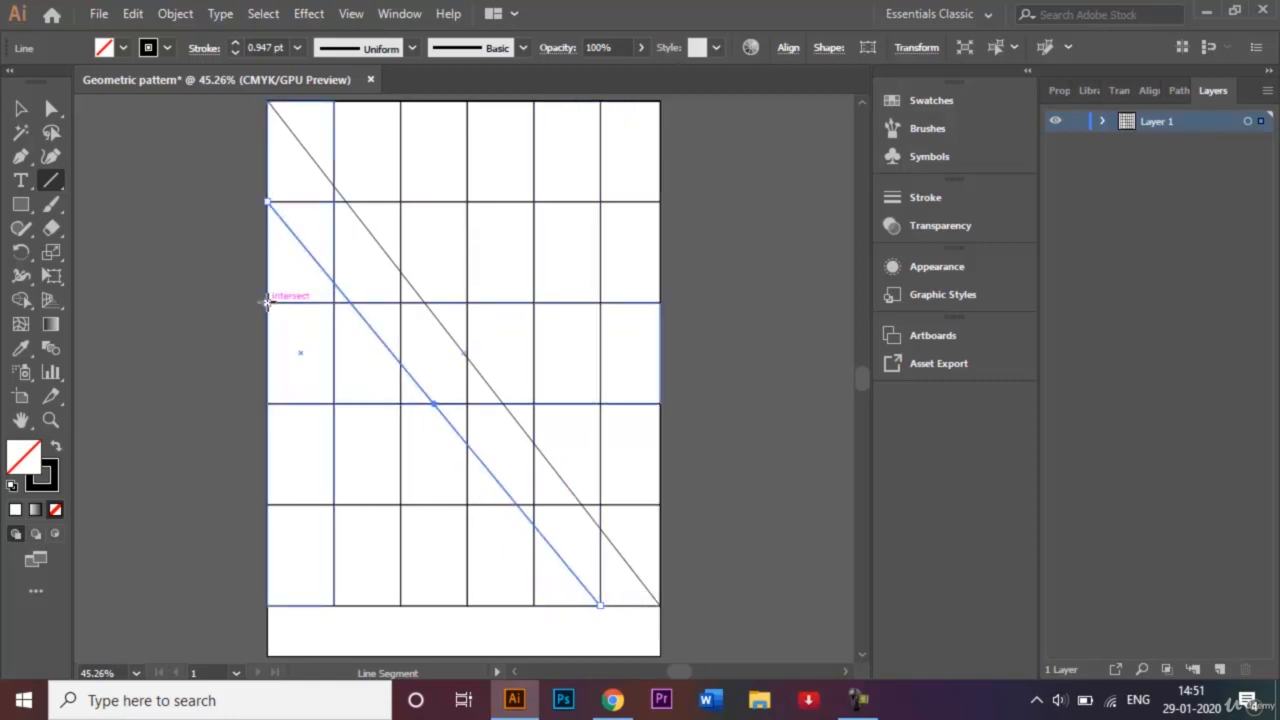
pyautogui.moveTo(266, 302)
pyautogui.mouseDown()
pyautogui.moveTo(391, 466)
pyautogui.moveTo(486, 537)
pyautogui.moveTo(534, 604)
pyautogui.mouseUp()
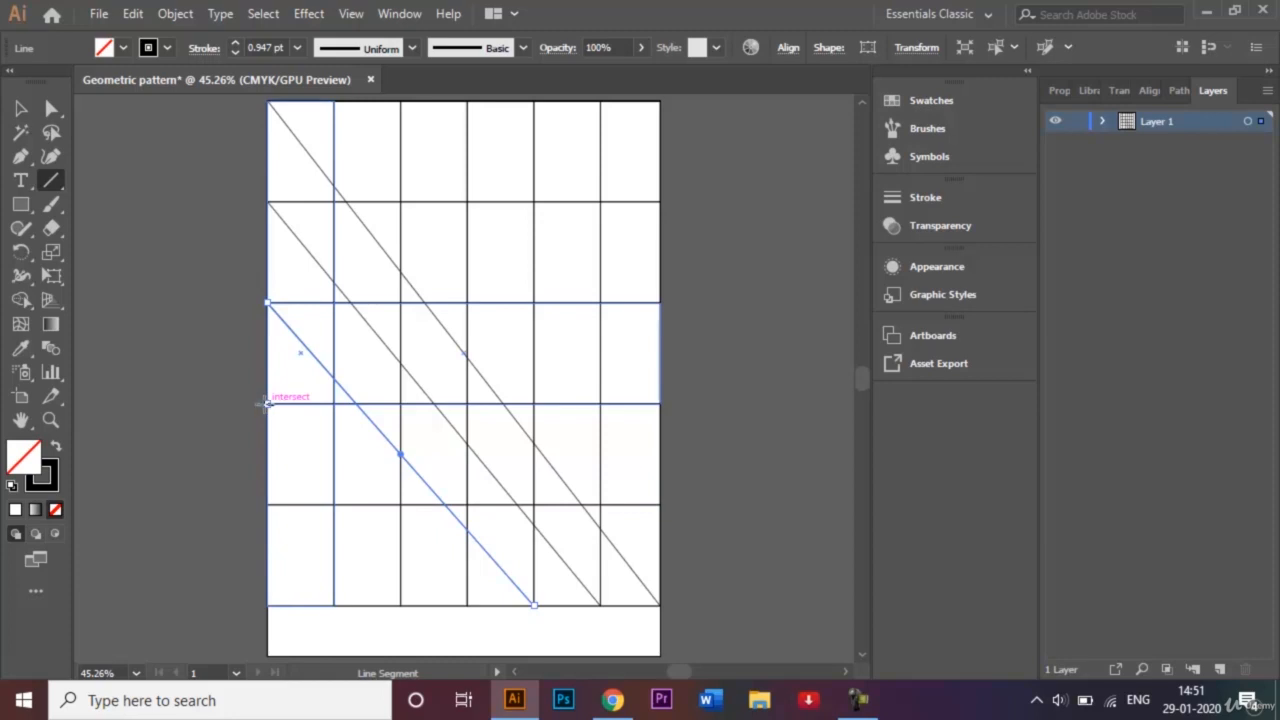
pyautogui.moveTo(266, 402)
pyautogui.mouseDown()
pyautogui.moveTo(357, 526)
pyautogui.moveTo(466, 604)
pyautogui.mouseUp()
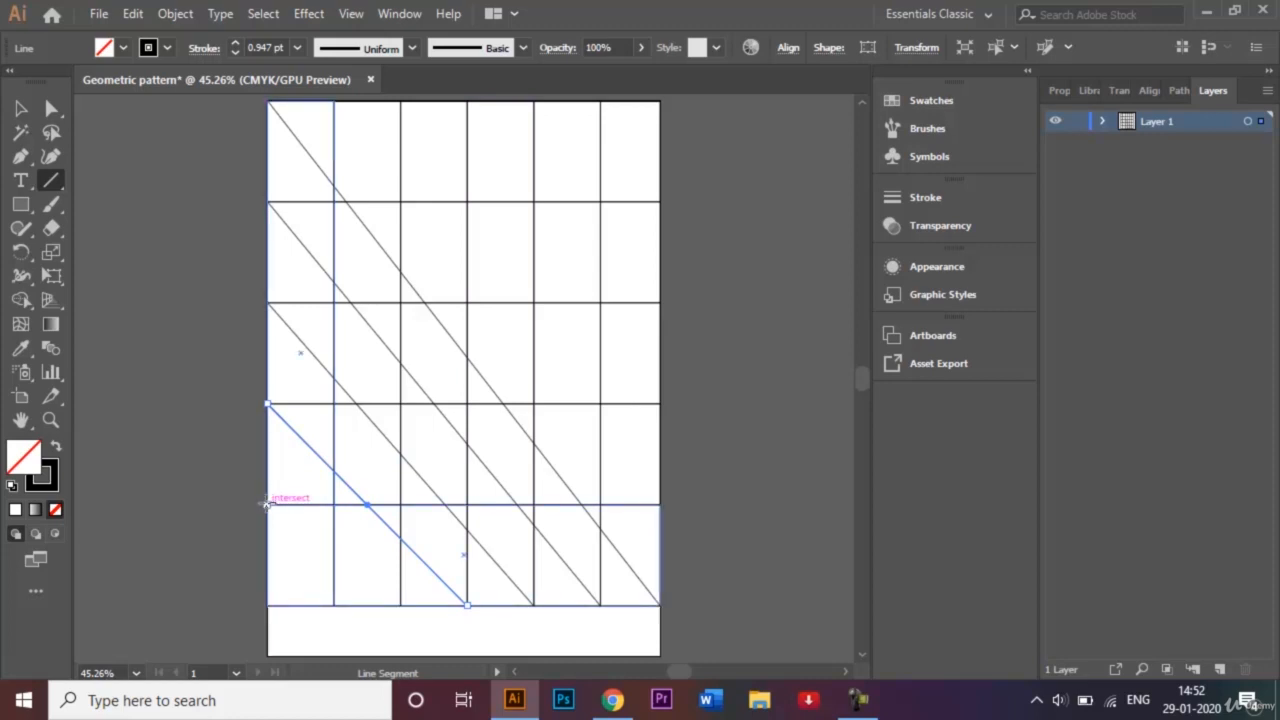
pyautogui.moveTo(267, 505); pyautogui.dragTo(399, 604)
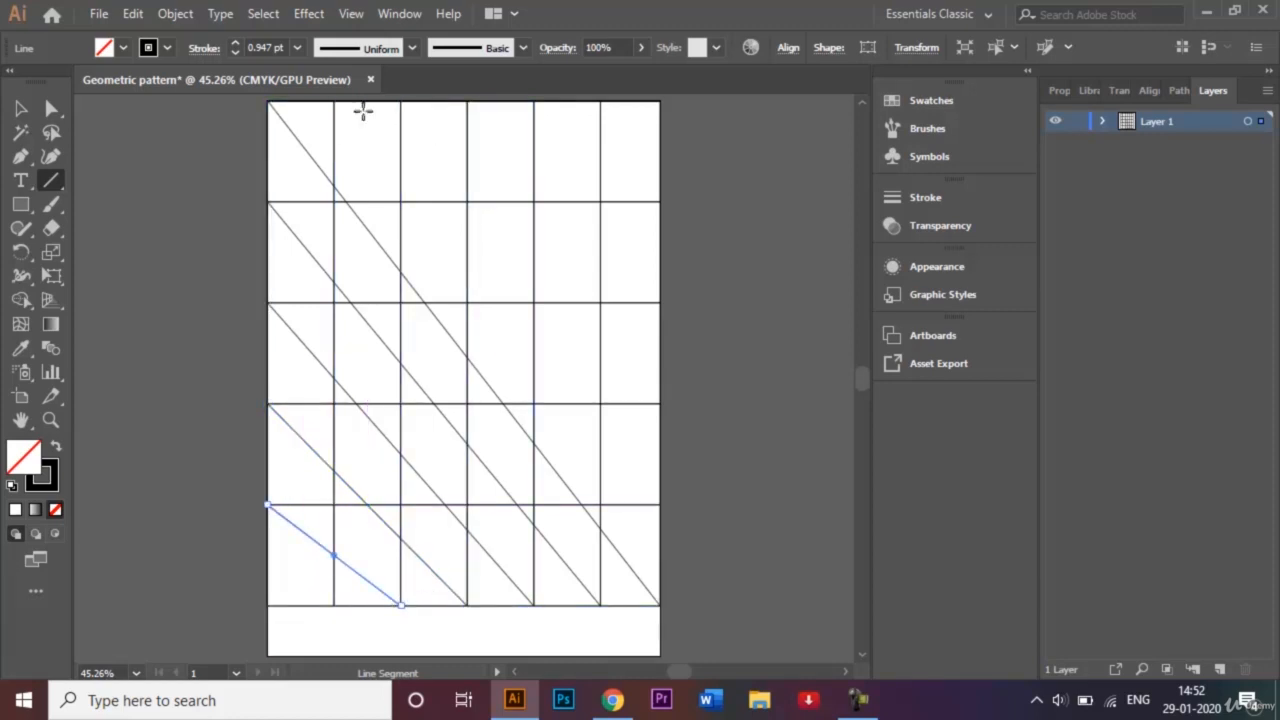
# Step: Draw five descending diagonal lines from the grid's upper-edge column intersections to its right edge, plus a short one across the lower-left cell
pyautogui.moveTo(335, 101)
pyautogui.mouseDown()
pyautogui.moveTo(531, 297)
pyautogui.moveTo(659, 504)
pyautogui.mouseUp()
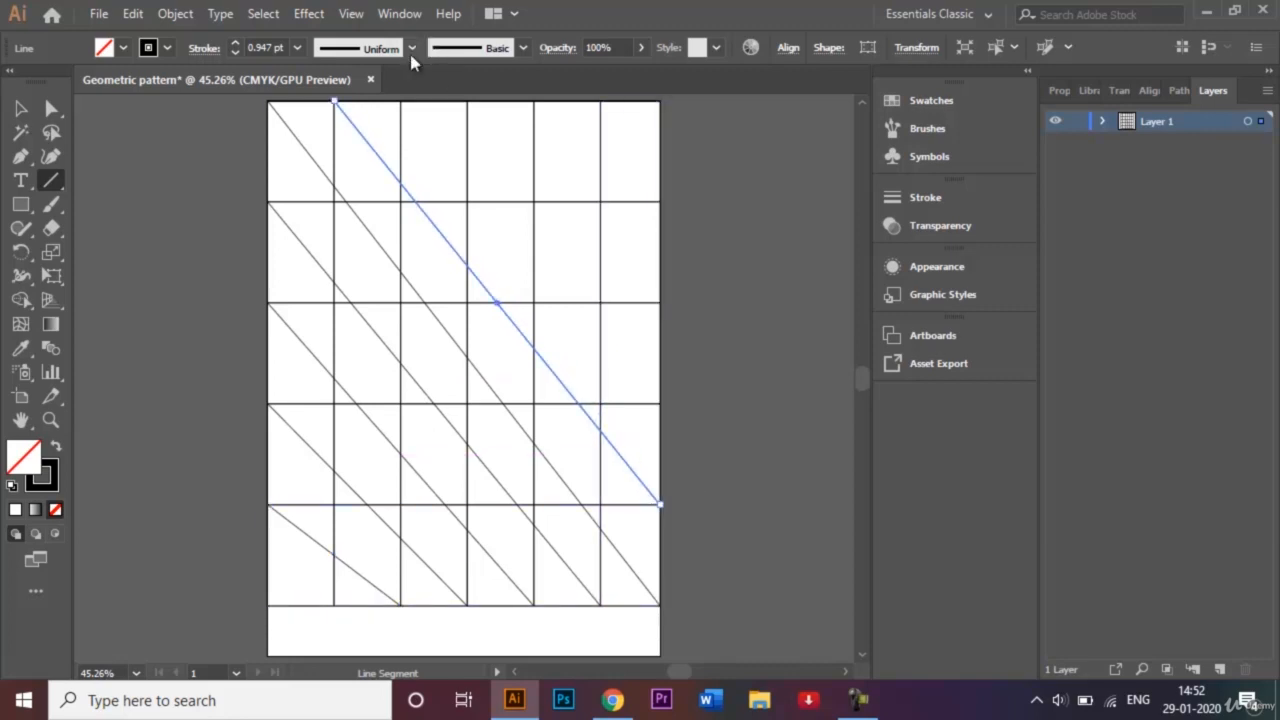
pyautogui.moveTo(400, 100); pyautogui.dragTo(659, 402)
pyautogui.moveTo(467, 100); pyautogui.dragTo(659, 301)
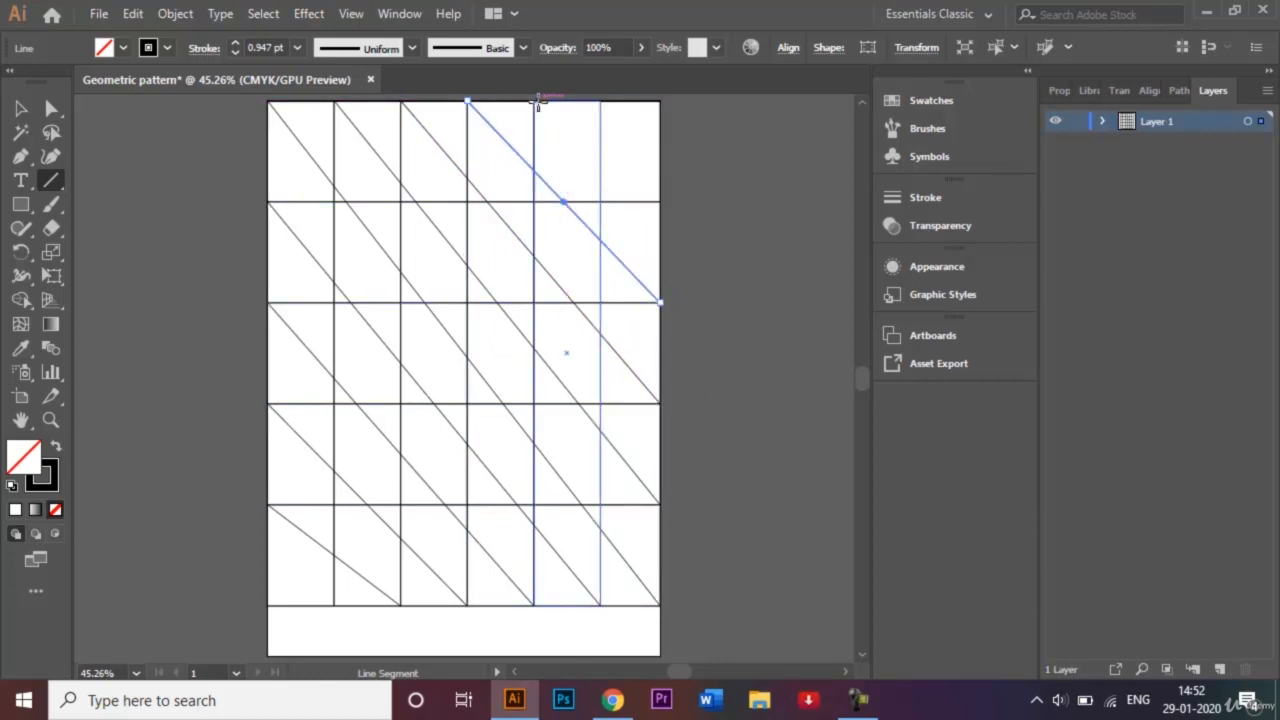
pyautogui.moveTo(534, 100); pyautogui.dragTo(659, 201)
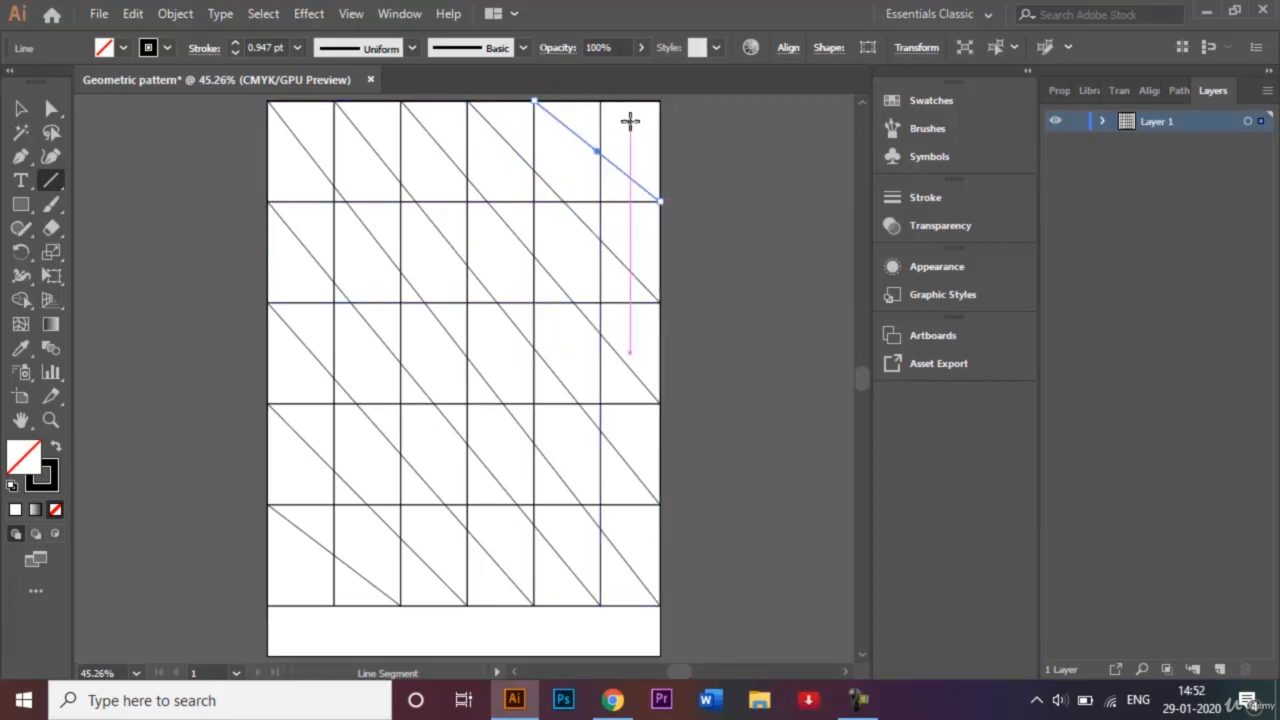
pyautogui.moveTo(600, 100); pyautogui.dragTo(657, 150)
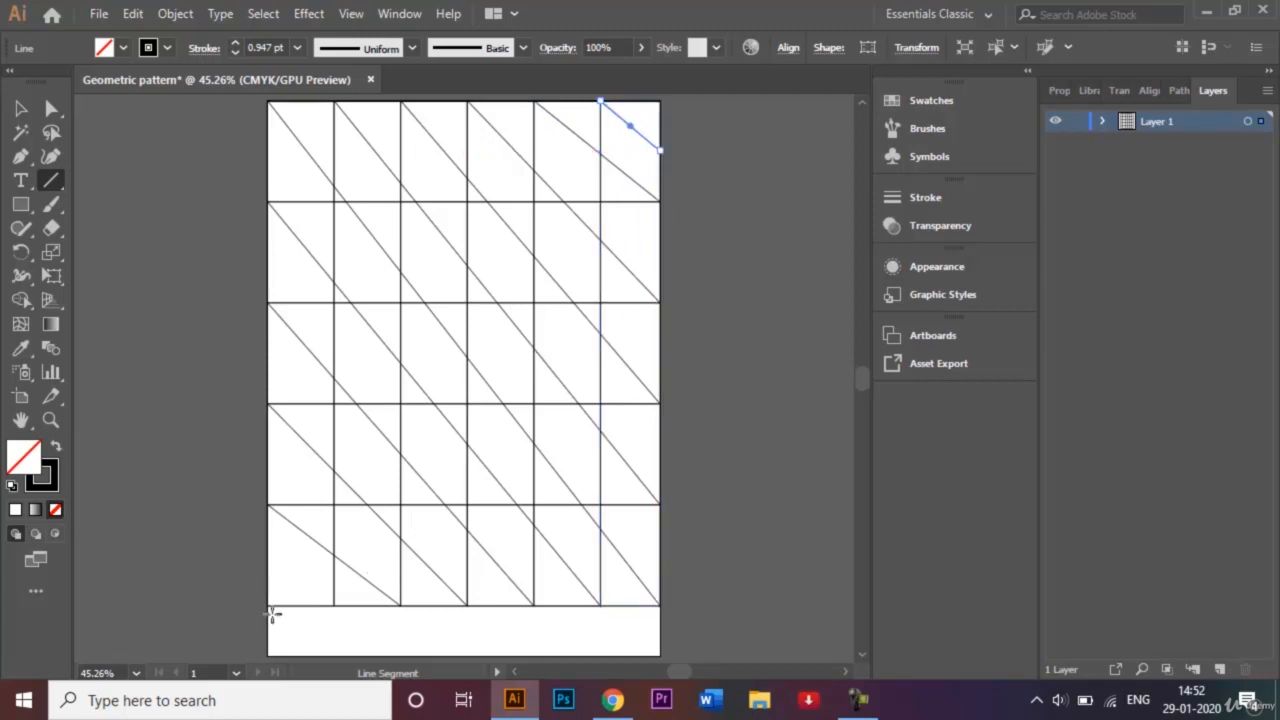
pyautogui.moveTo(268, 556); pyautogui.dragTo(334, 606)
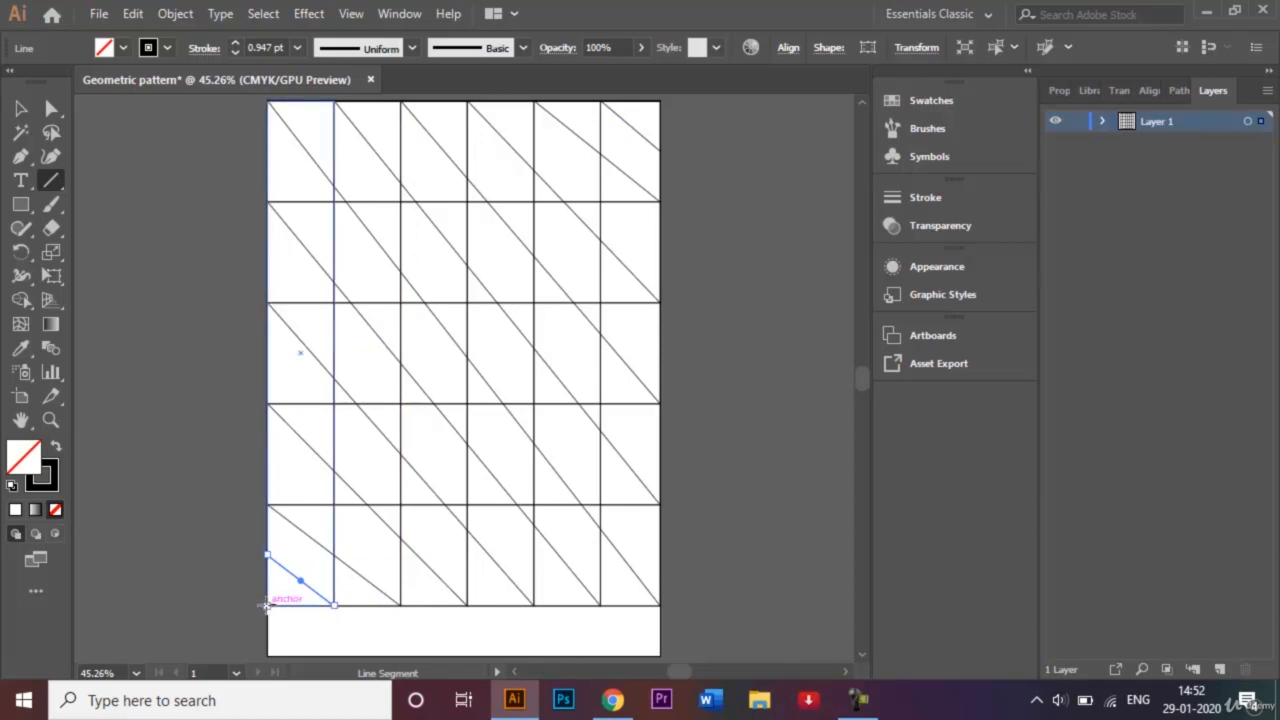
# Step: Draw six ascending diagonal lines from the grid's lower-left corner and the five column intersections on its lower edge to the right edge
pyautogui.moveTo(267, 605); pyautogui.dragTo(659, 461)
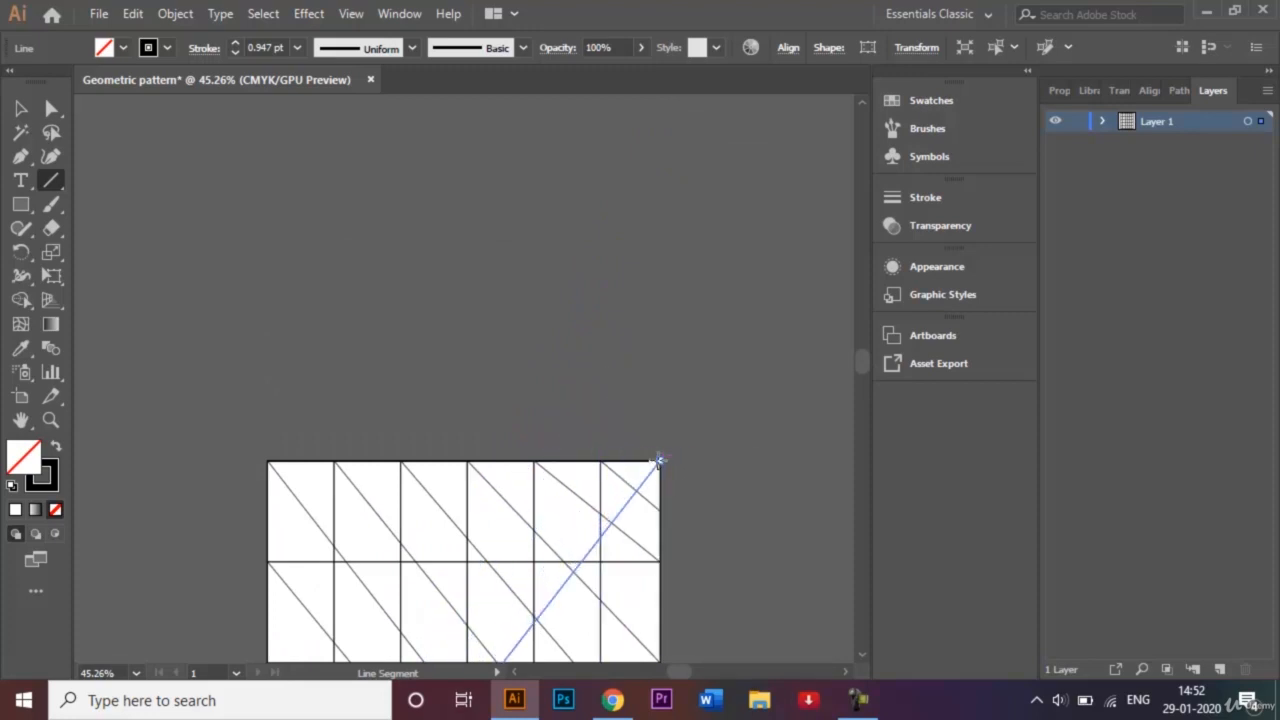
pyautogui.scroll(-5, 761, 441)
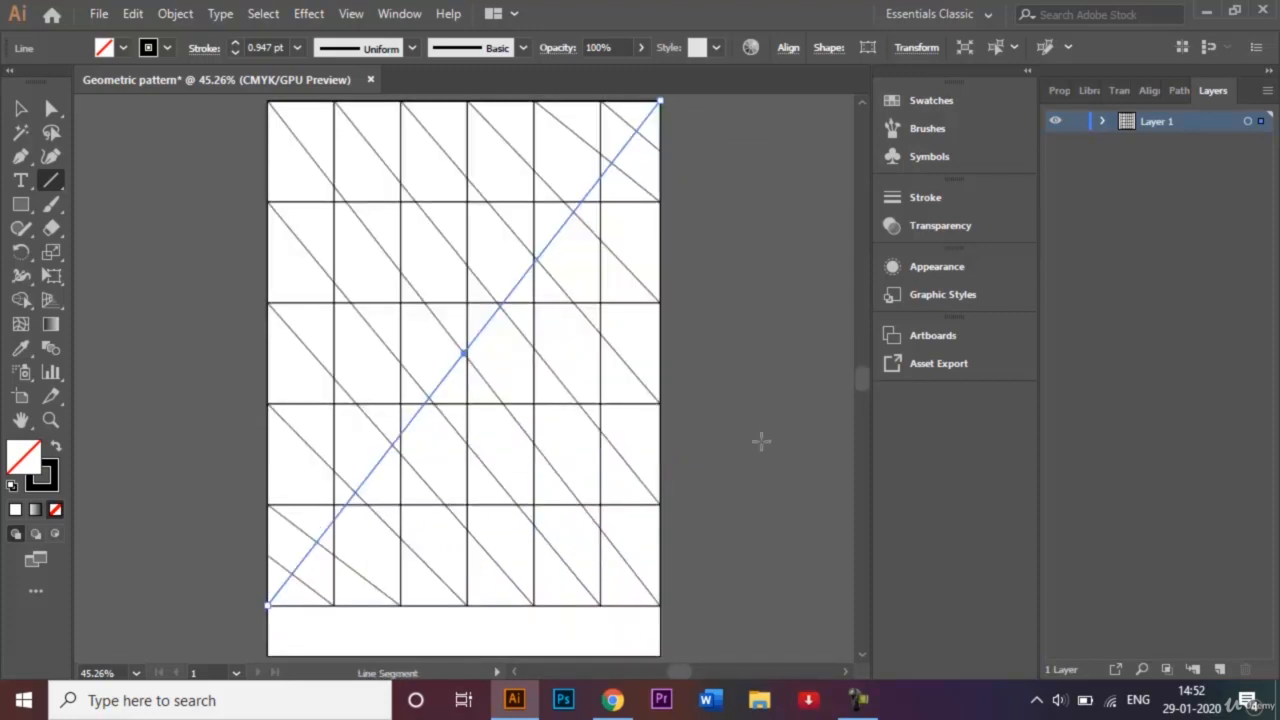
pyautogui.moveTo(334, 604); pyautogui.dragTo(656, 149)
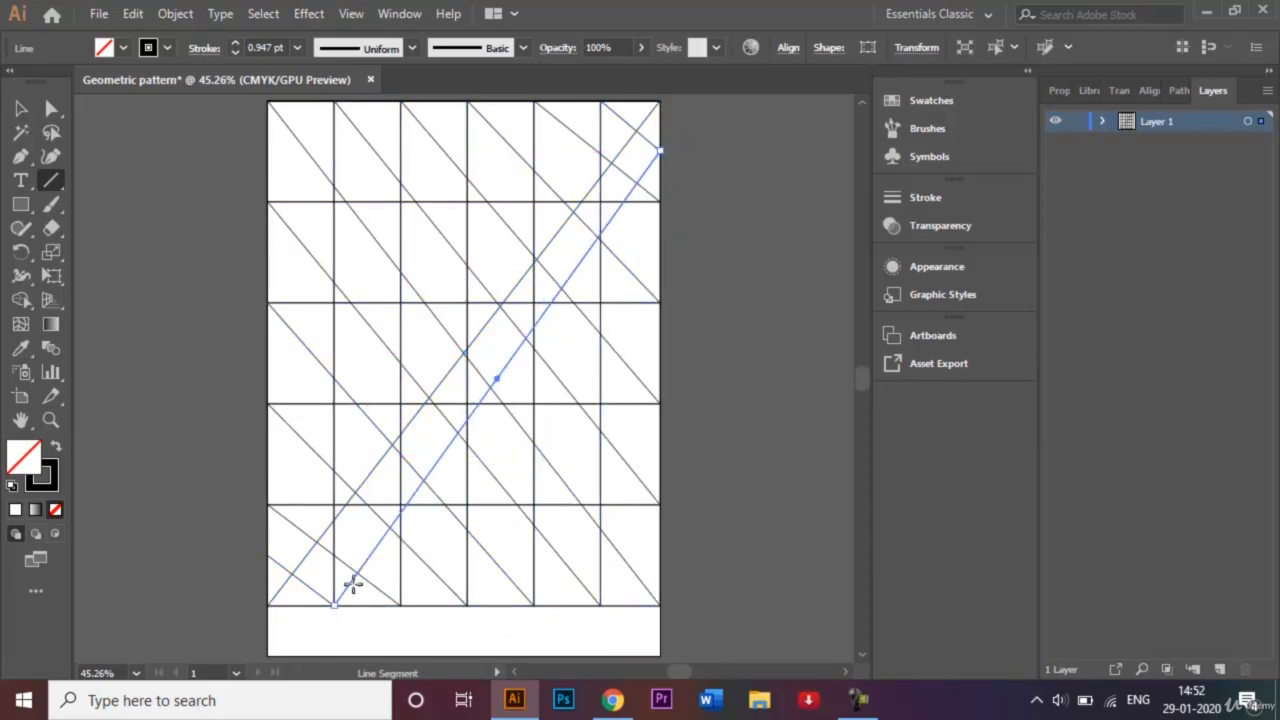
pyautogui.moveTo(400, 605)
pyautogui.mouseDown()
pyautogui.moveTo(623, 303)
pyautogui.moveTo(656, 203)
pyautogui.mouseUp()
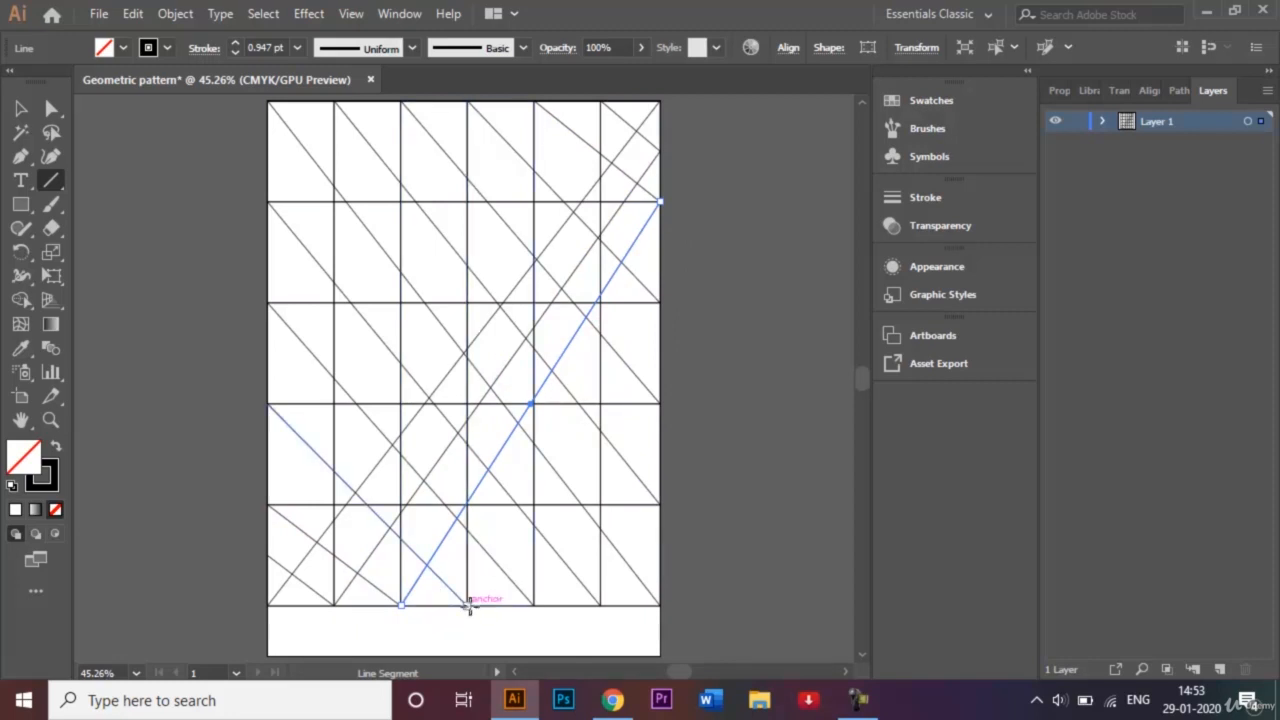
pyautogui.moveTo(466, 605); pyautogui.dragTo(658, 301)
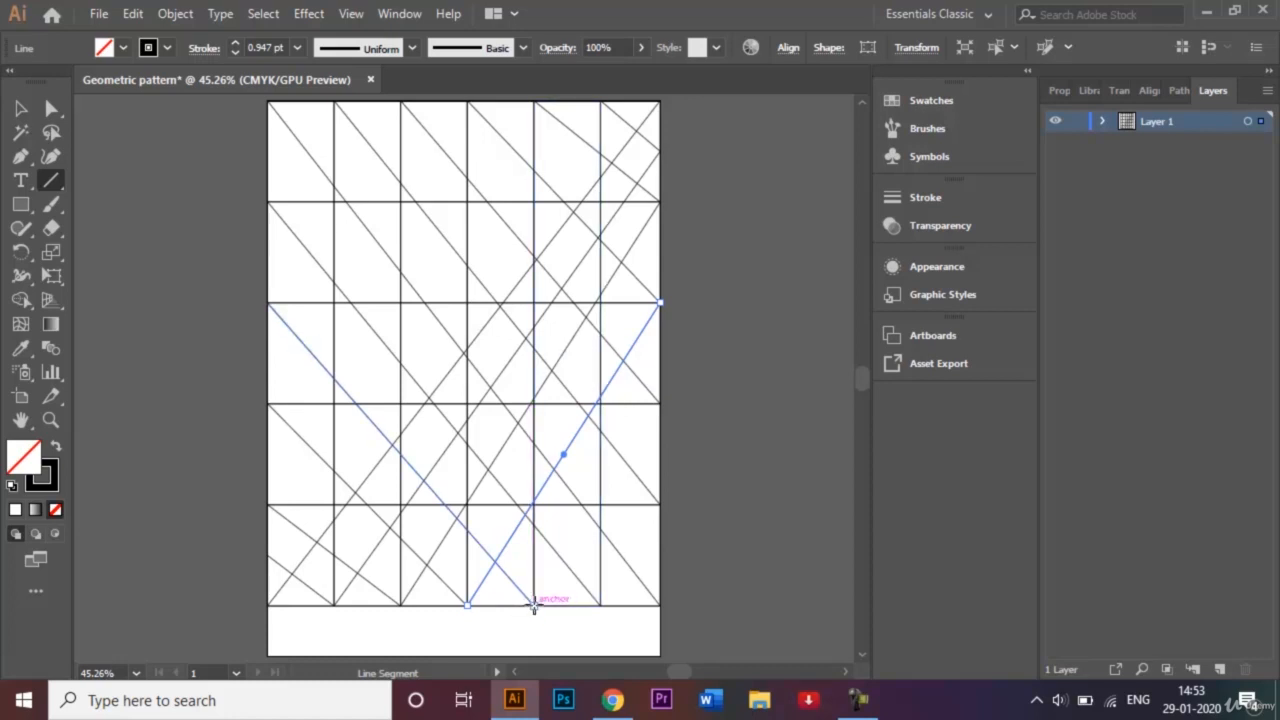
pyautogui.moveTo(534, 606); pyautogui.dragTo(659, 403)
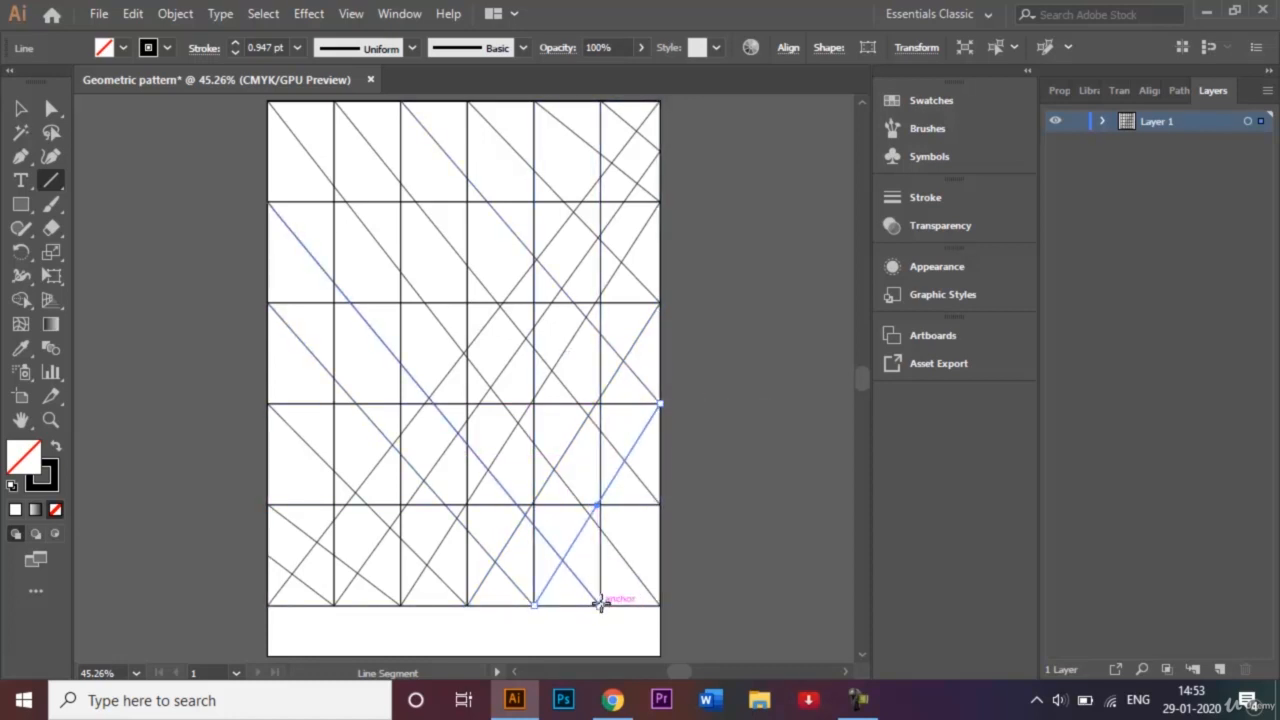
pyautogui.moveTo(600, 604); pyautogui.dragTo(659, 503)
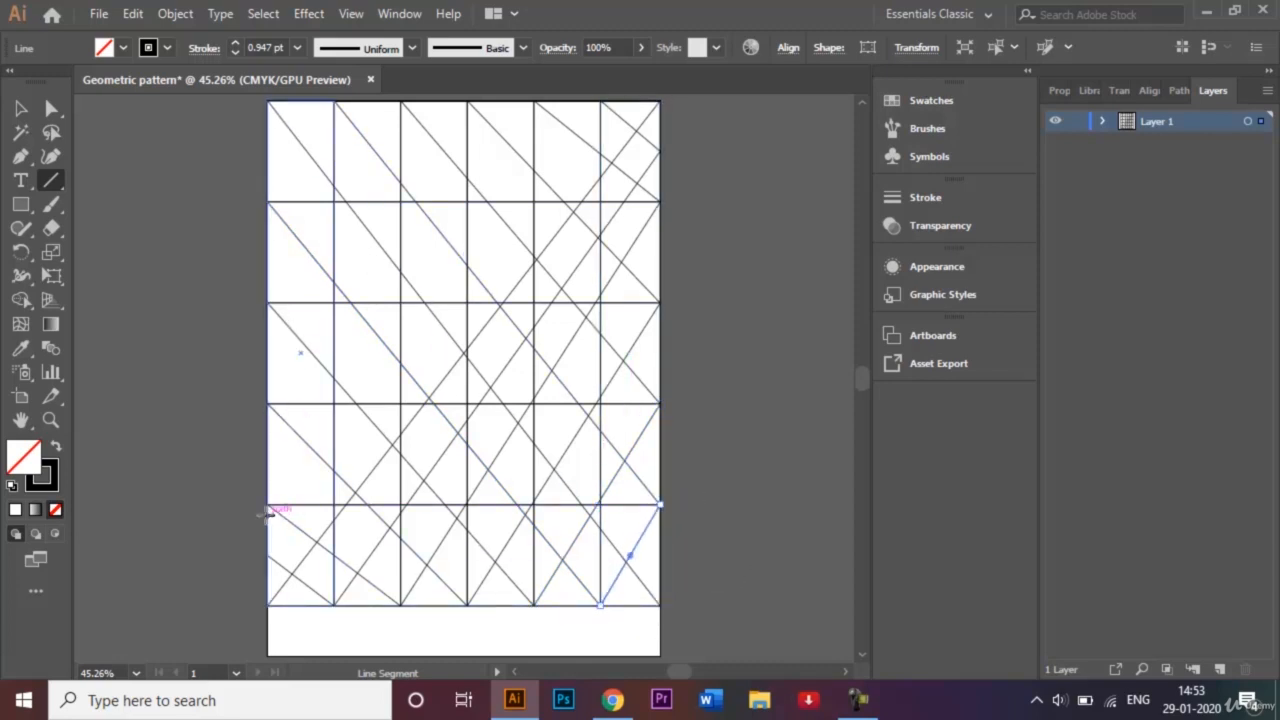
# Step: Draw five ascending diagonals from the grid's left edge to its upper-edge column intersections, ending with a short one in the upper-left cell, and deselect
pyautogui.moveTo(268, 503); pyautogui.dragTo(600, 425)
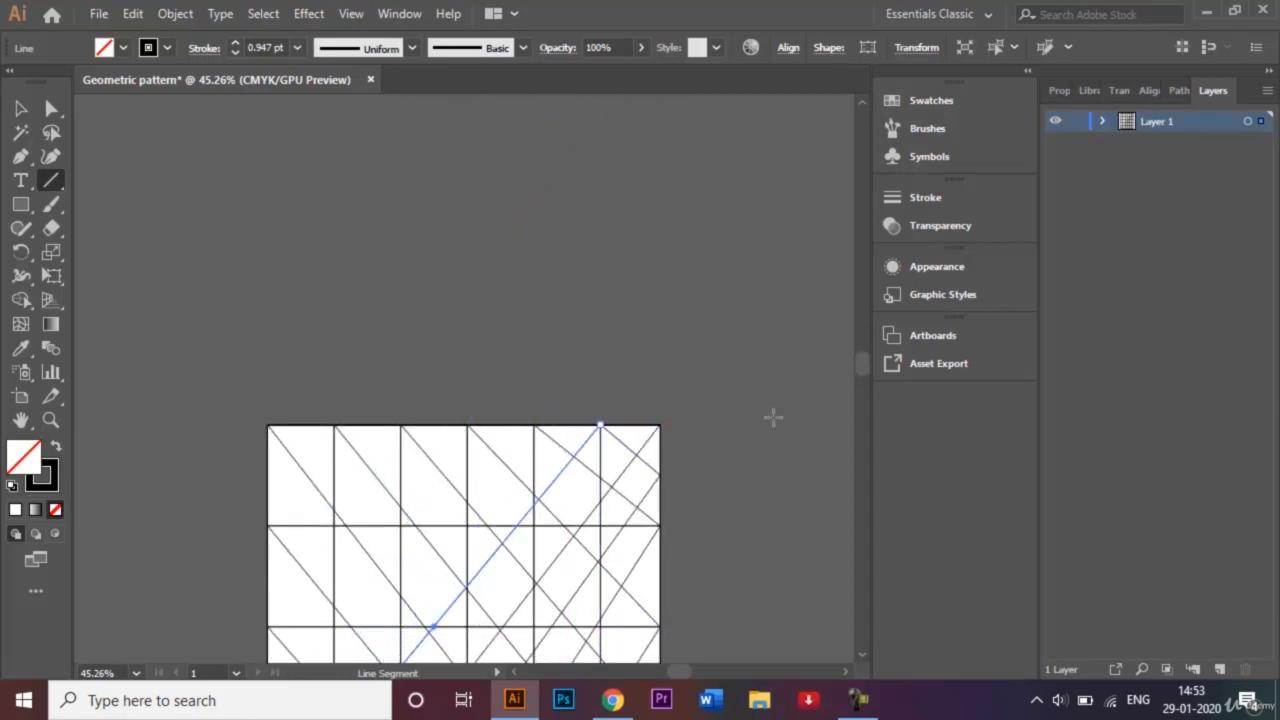
pyautogui.scroll(5, 773, 417)
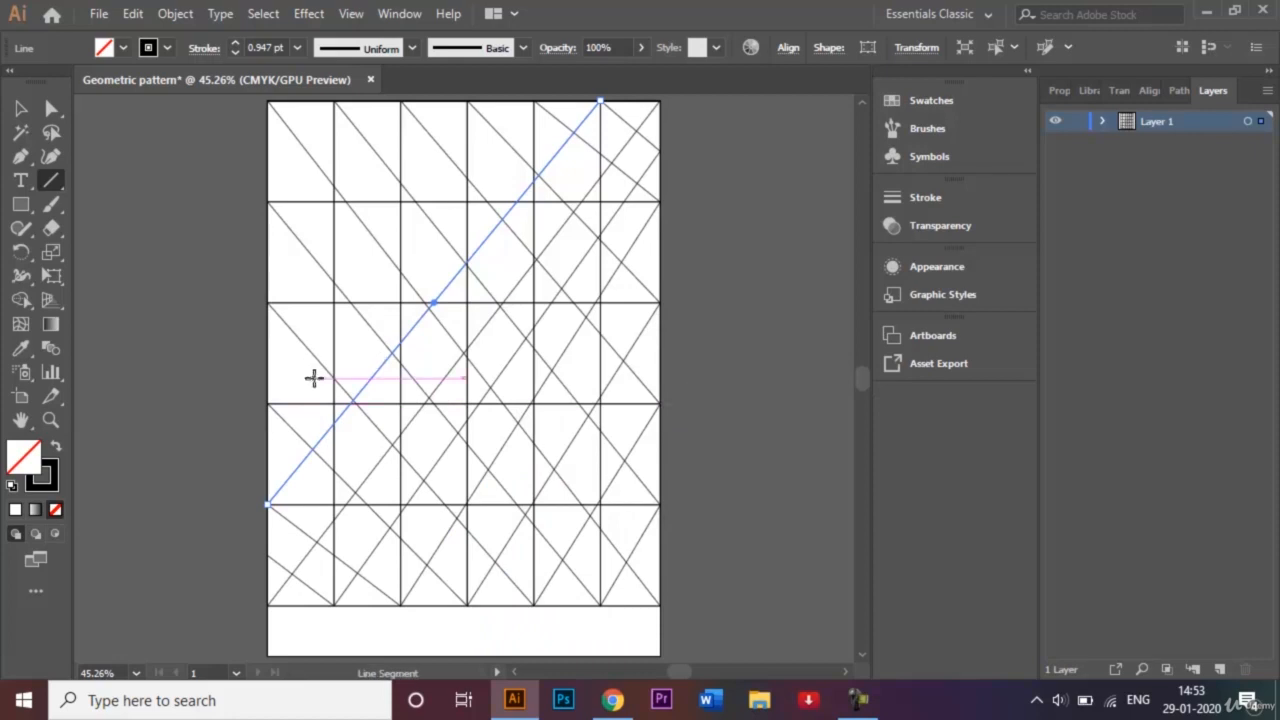
pyautogui.moveTo(268, 404); pyautogui.dragTo(533, 265)
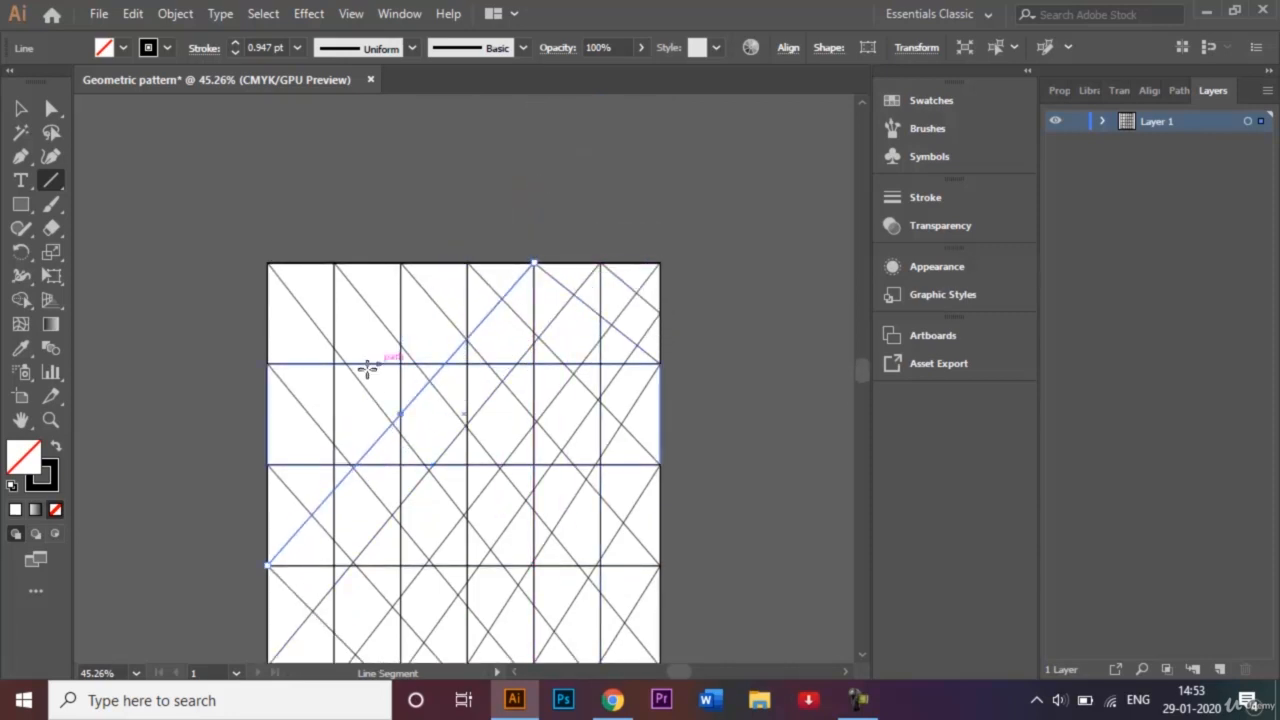
pyautogui.moveTo(269, 463); pyautogui.dragTo(466, 265)
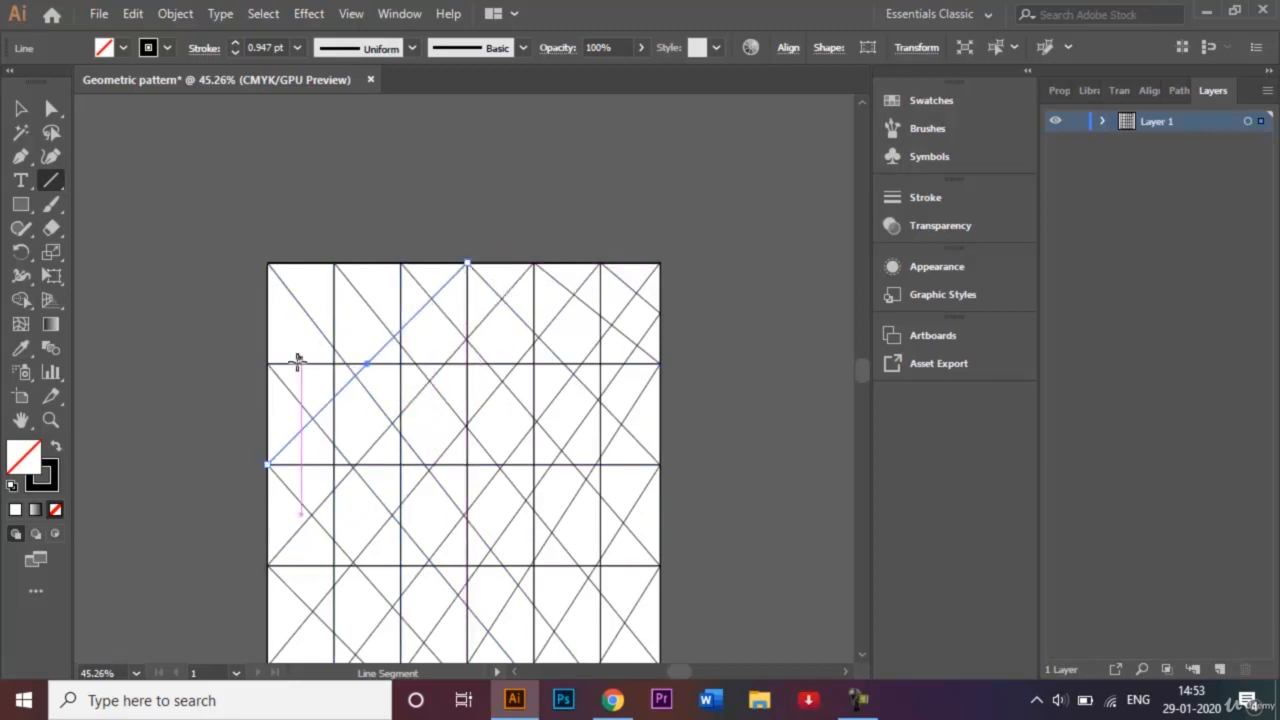
pyautogui.moveTo(268, 363); pyautogui.dragTo(401, 265)
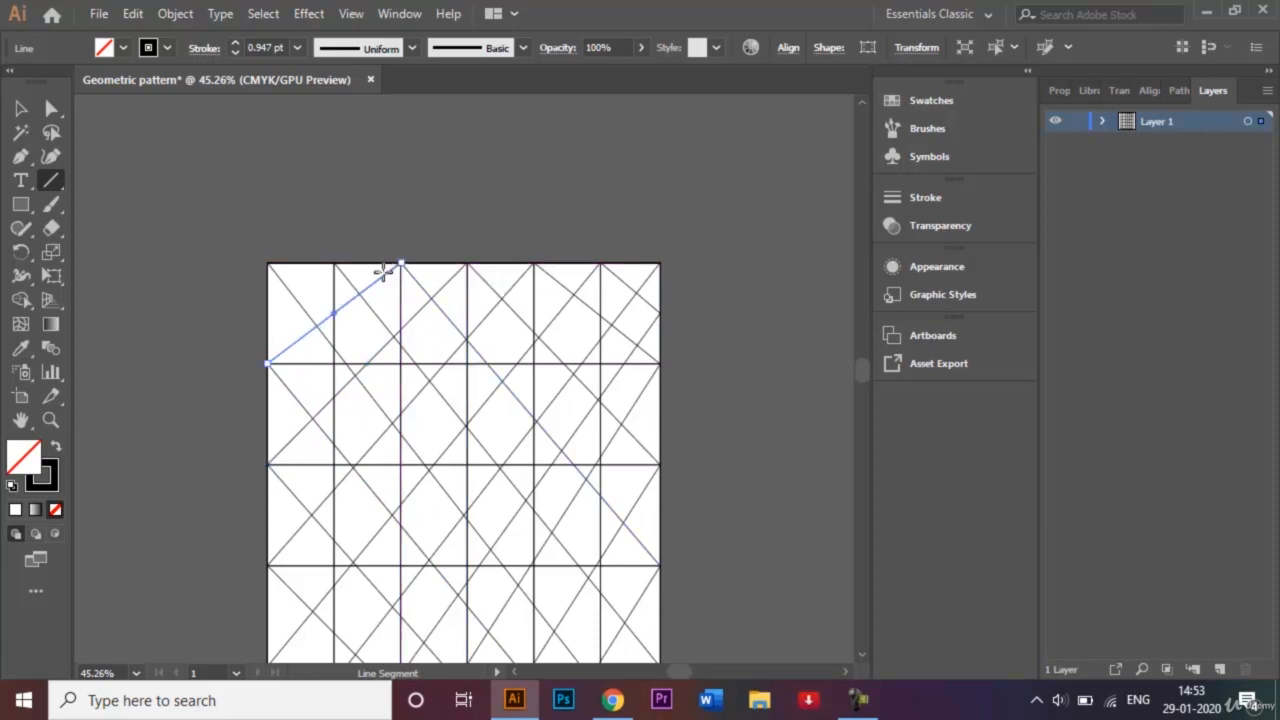
pyautogui.moveTo(268, 313); pyautogui.dragTo(335, 262)
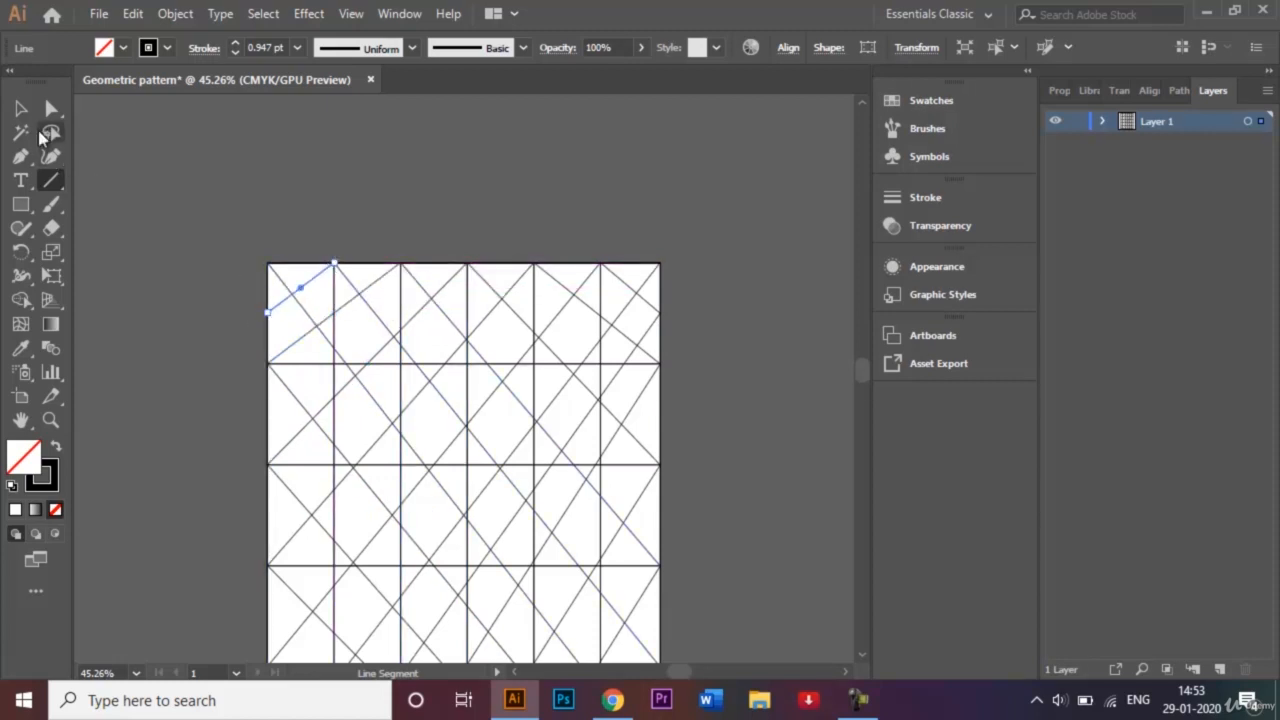
pyautogui.click(23, 115)
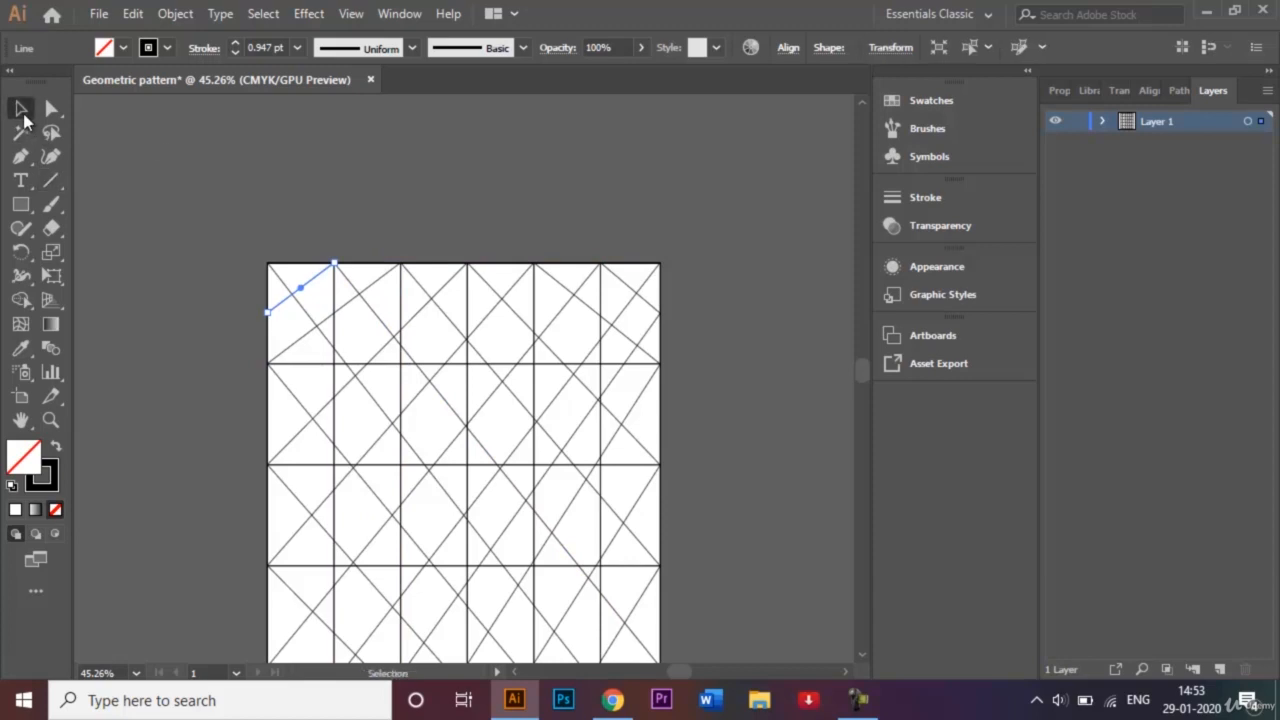
pyautogui.click(362, 182)
# Step: Select all the grid artwork and set up the Shape Builder tool with a red fill
pyautogui.scroll(-3, 362, 182)
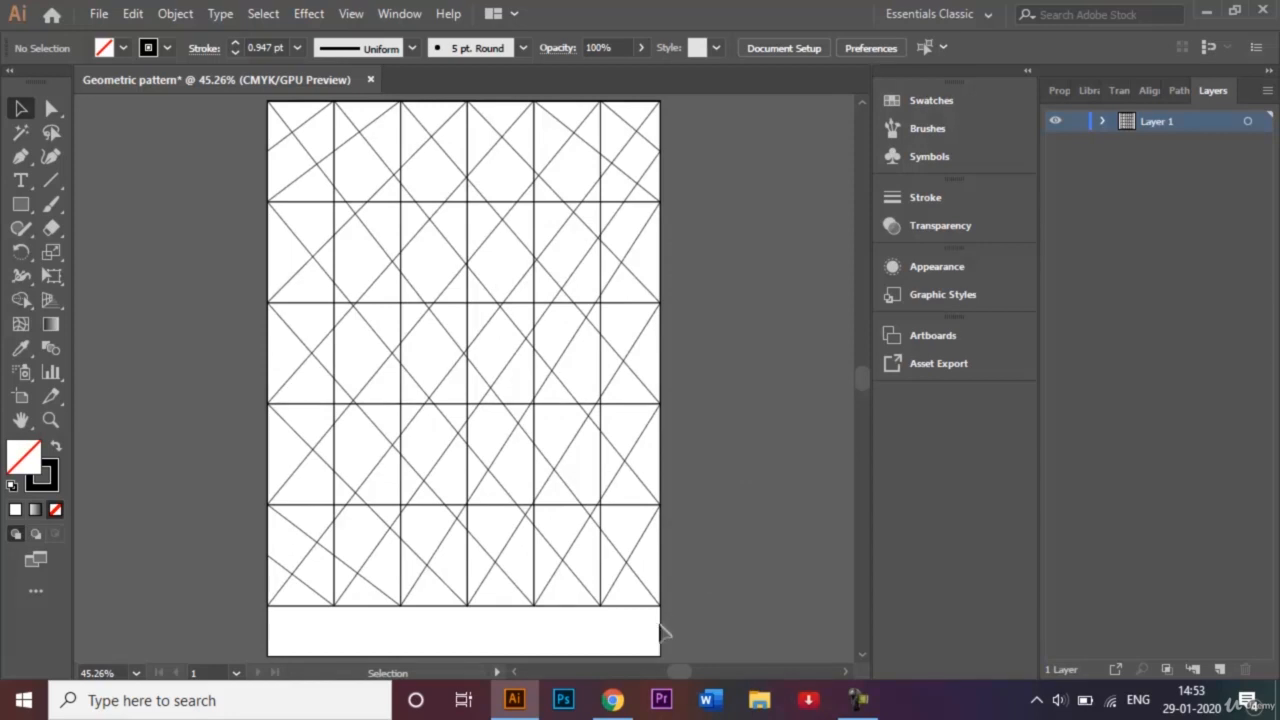
pyautogui.scroll(4, 243, 109)
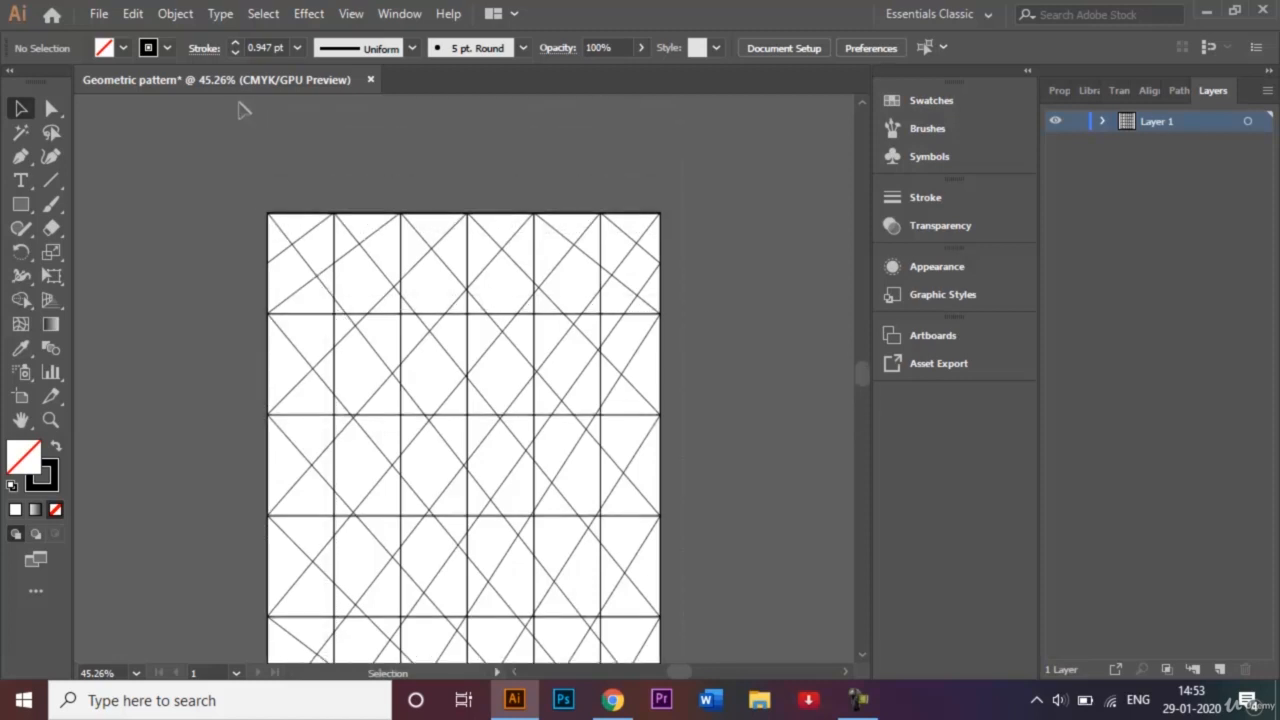
pyautogui.hotkey('ctrl', 'a')
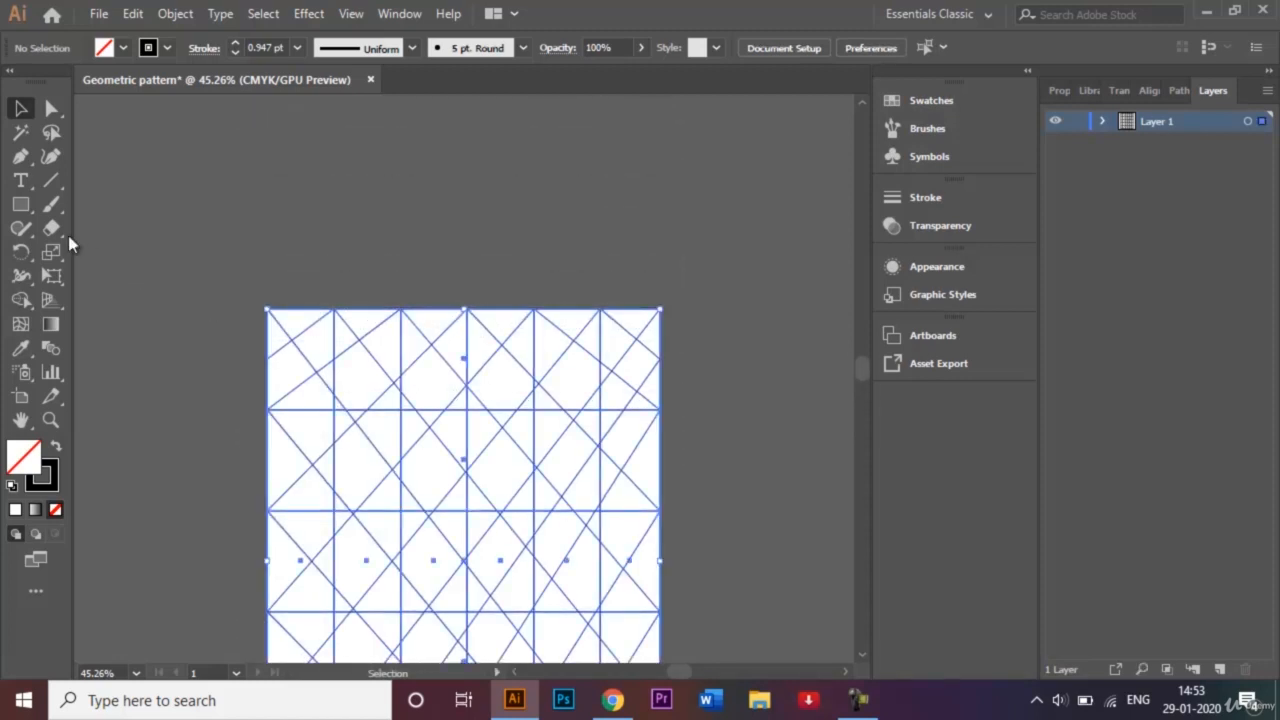
pyautogui.click(22, 296)
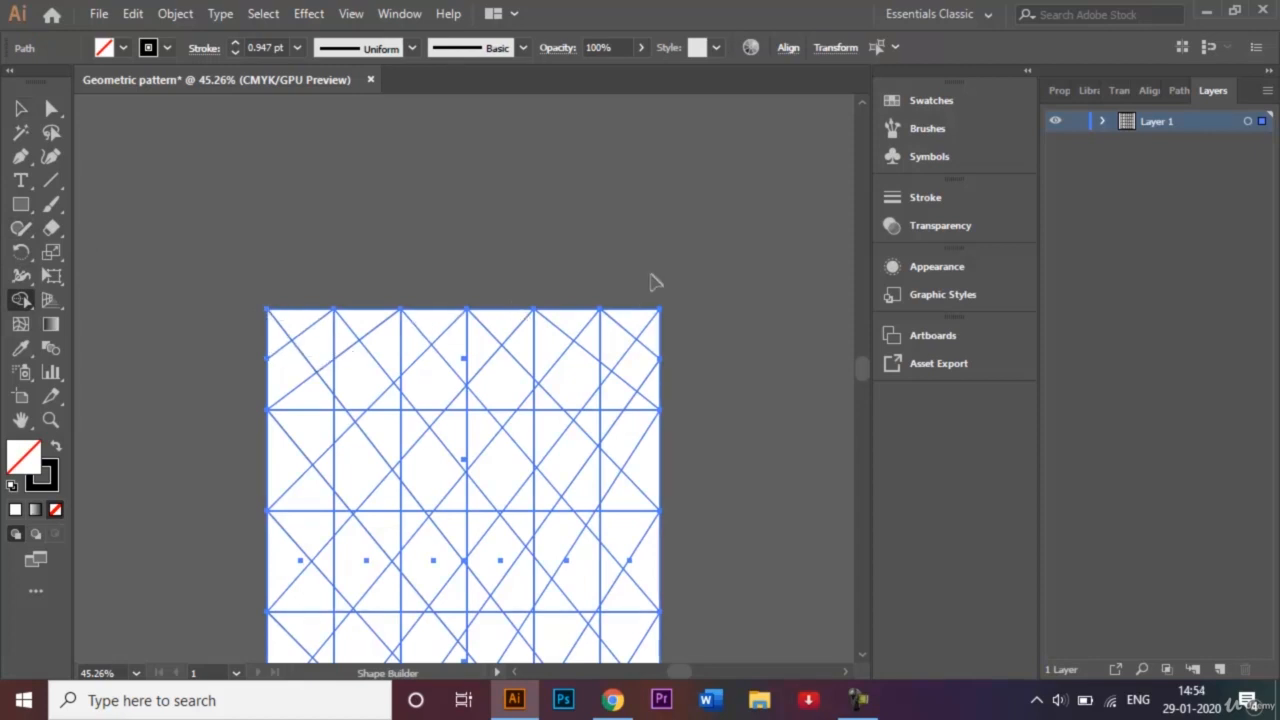
pyautogui.scroll(-4, 655, 283)
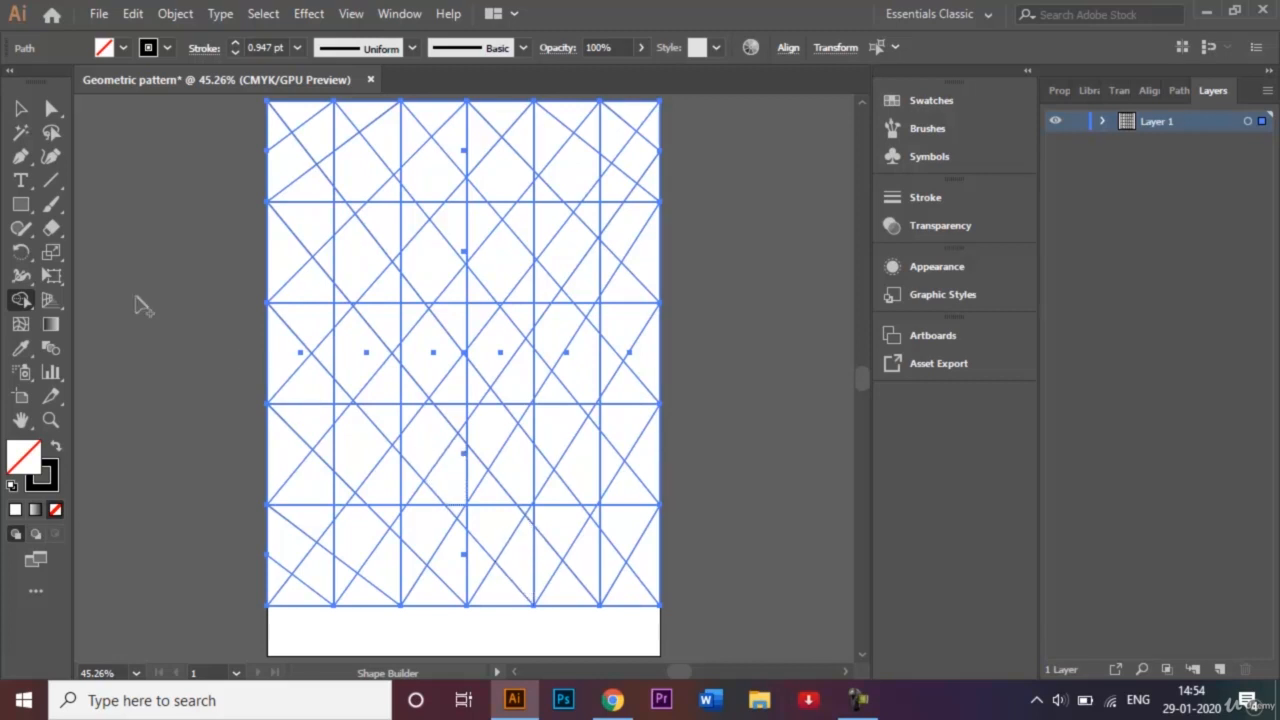
pyautogui.click(124, 50)
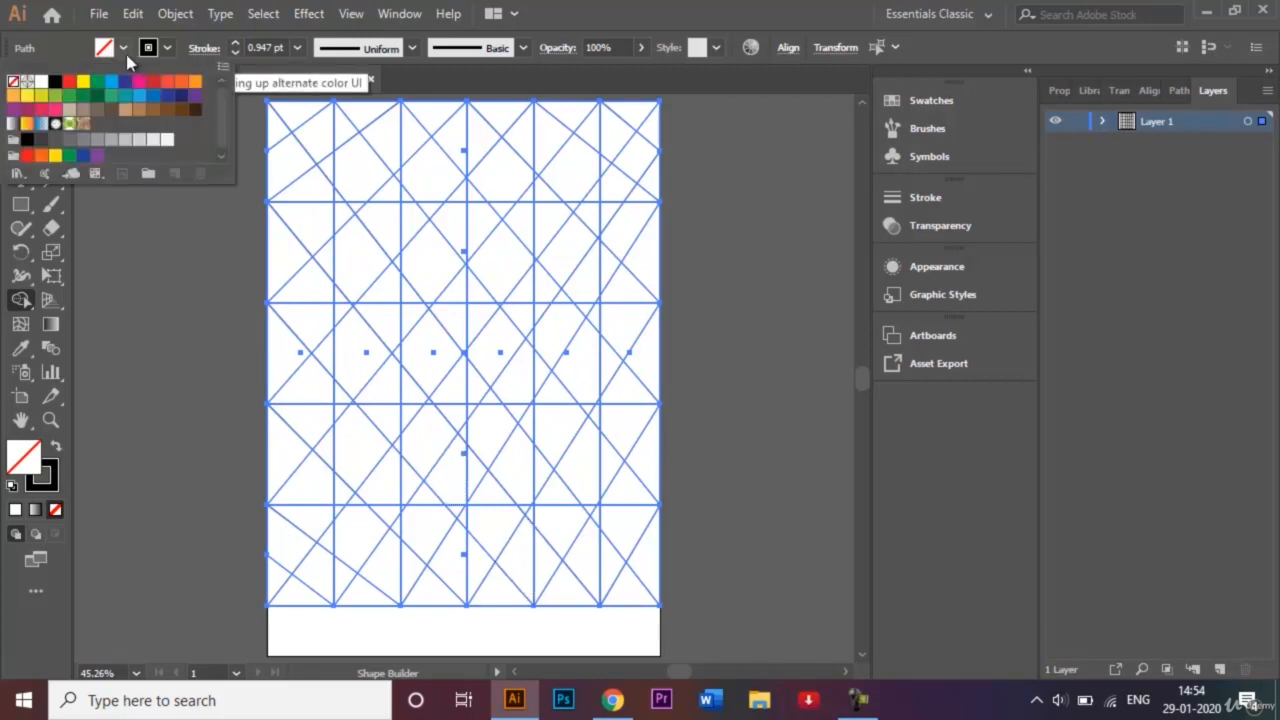
pyautogui.click(69, 81)
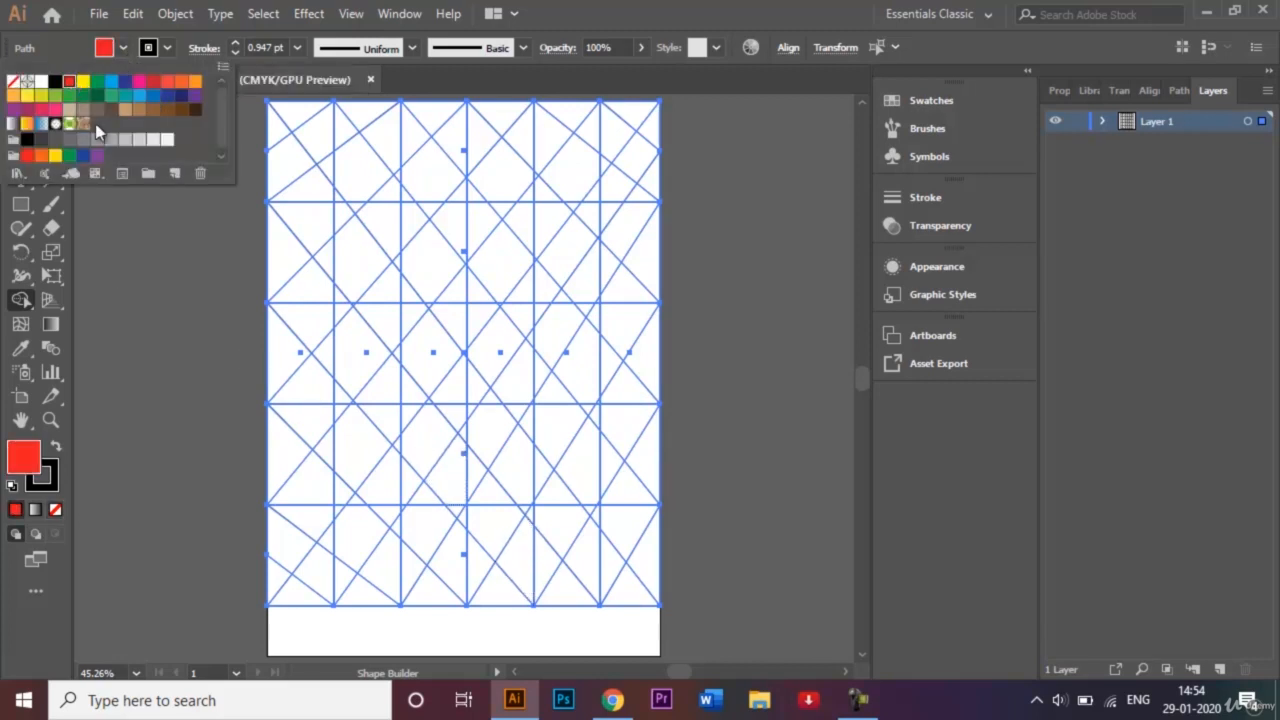
pyautogui.click(140, 213)
# Step: Fill seventeen scattered cells across all five rows of the grid with red using the Shape Builder
pyautogui.click(291, 251)
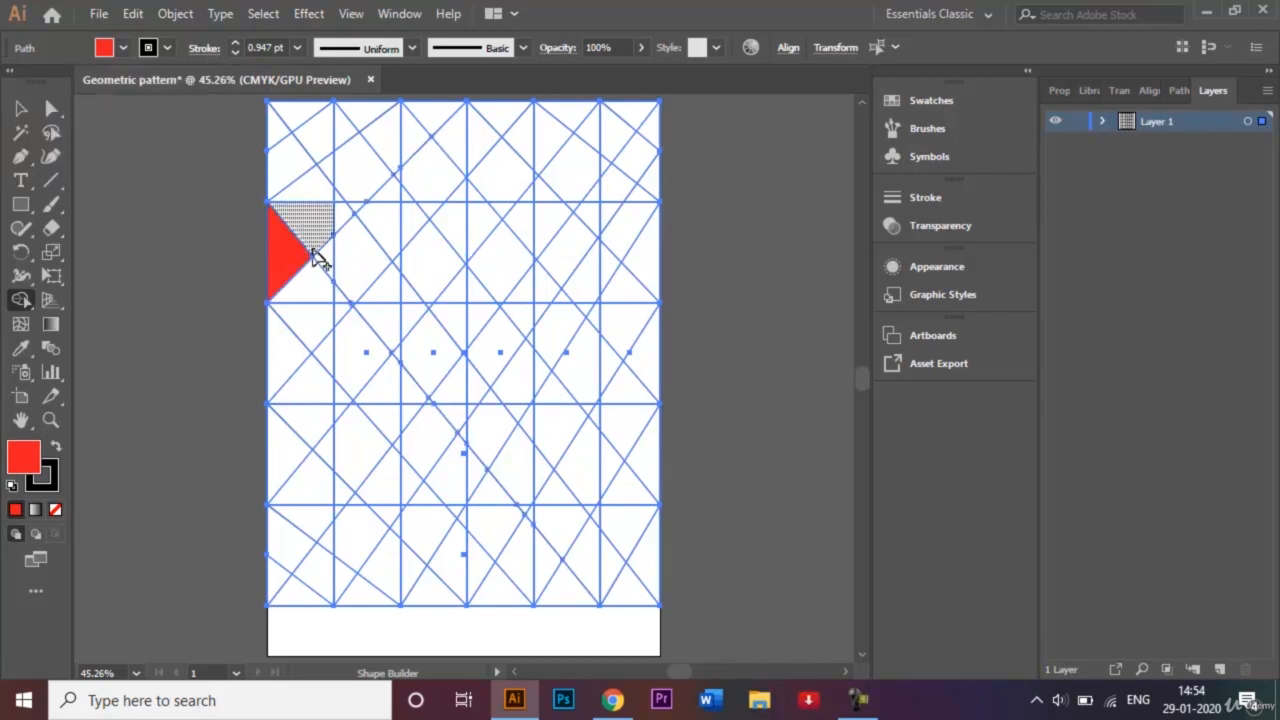
pyautogui.click(426, 266)
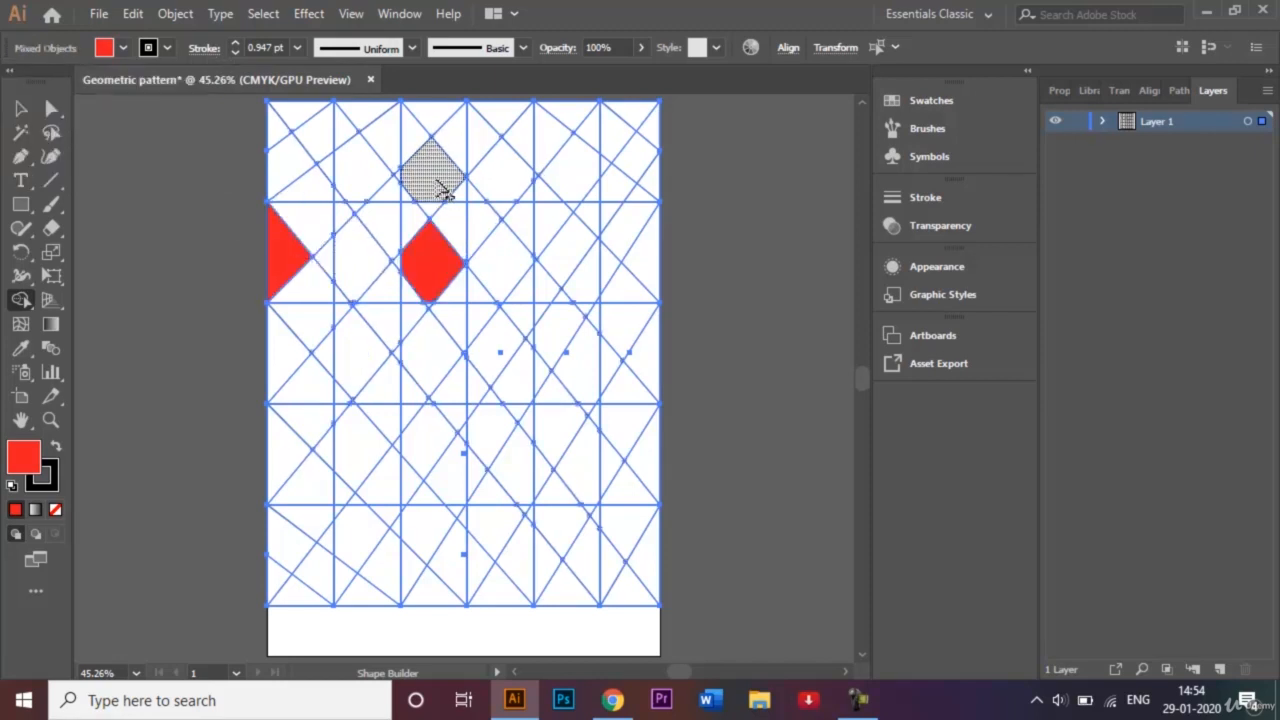
pyautogui.click(443, 190)
pyautogui.click(550, 145)
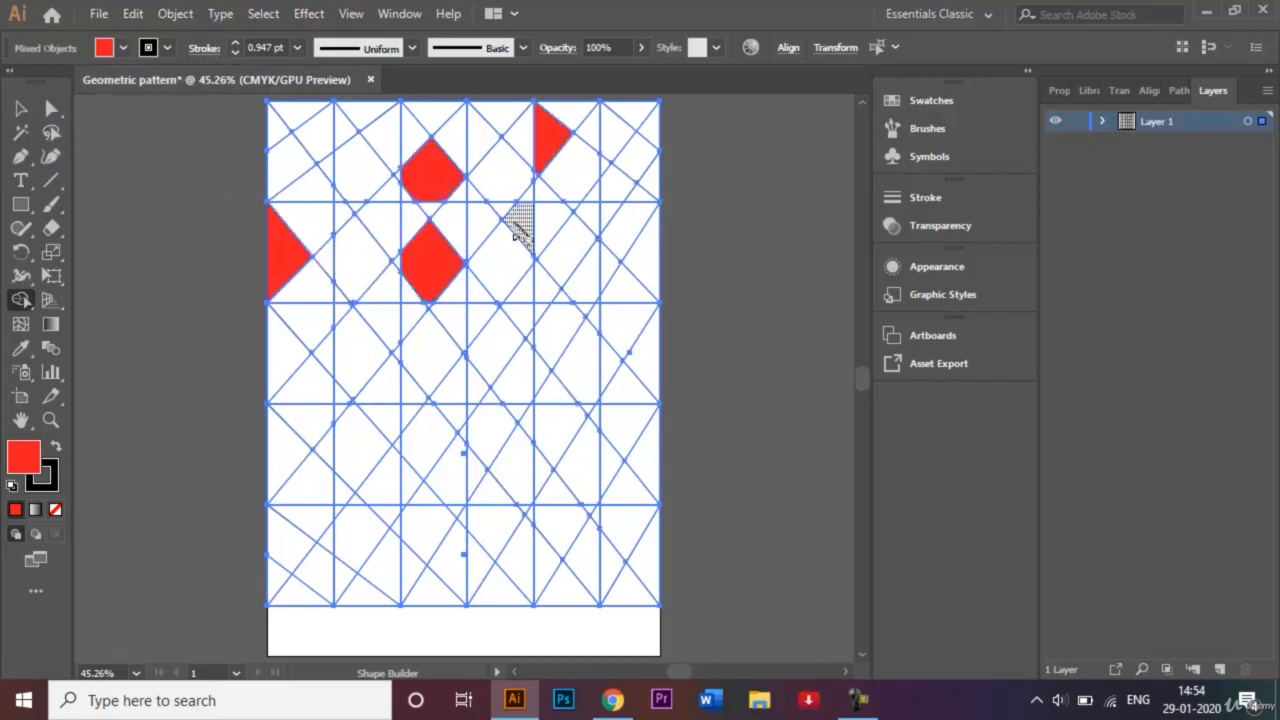
pyautogui.click(395, 398)
pyautogui.click(318, 490)
pyautogui.click(460, 486)
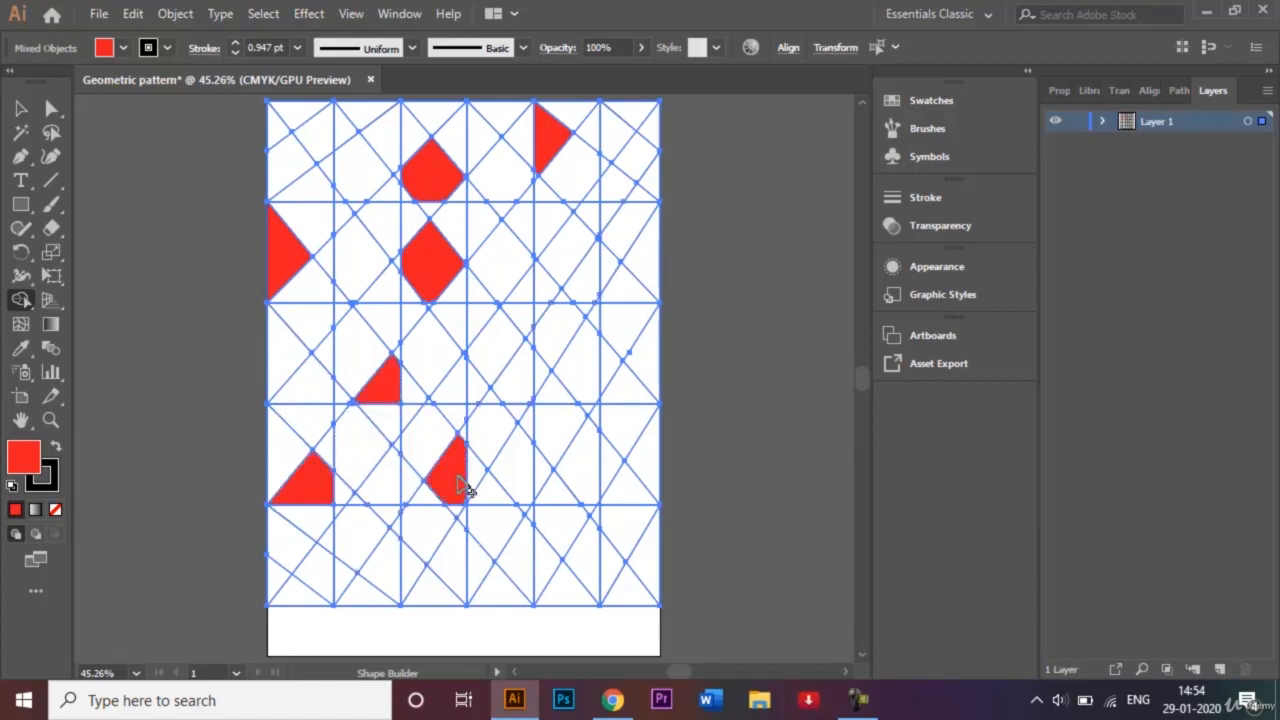
pyautogui.click(615, 230)
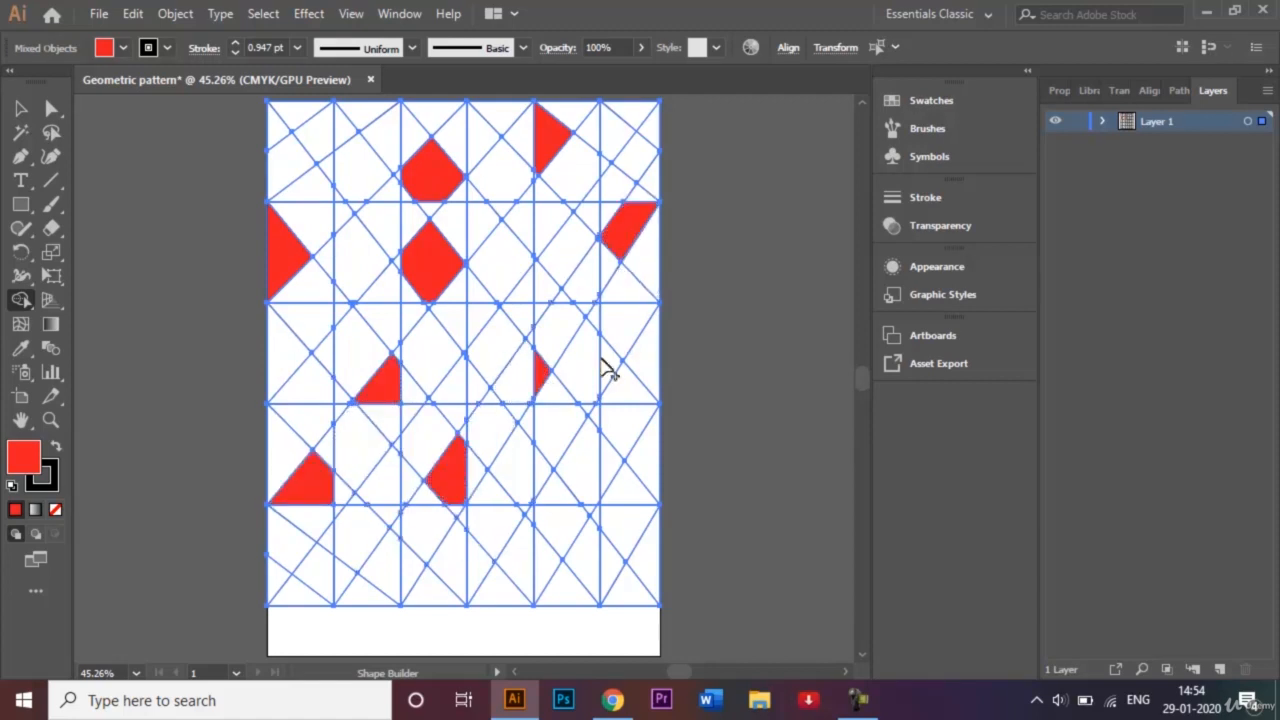
pyautogui.click(625, 582)
pyautogui.click(357, 600)
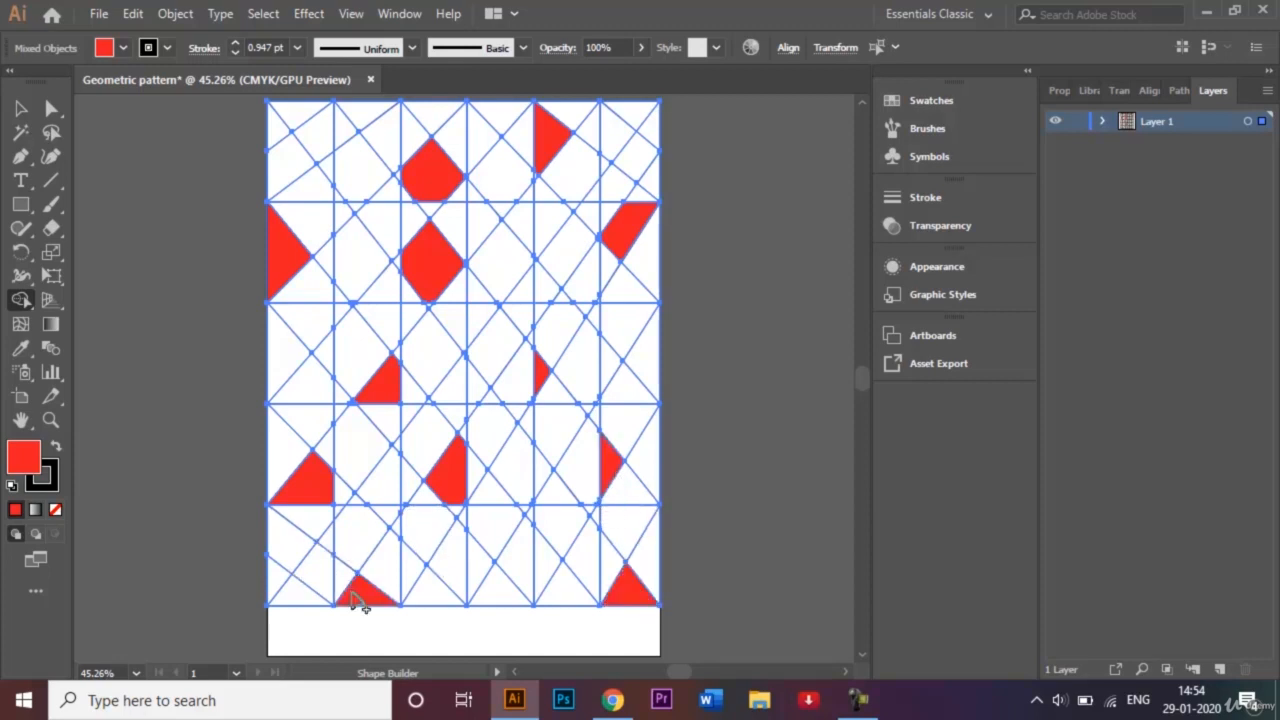
pyautogui.click(298, 163)
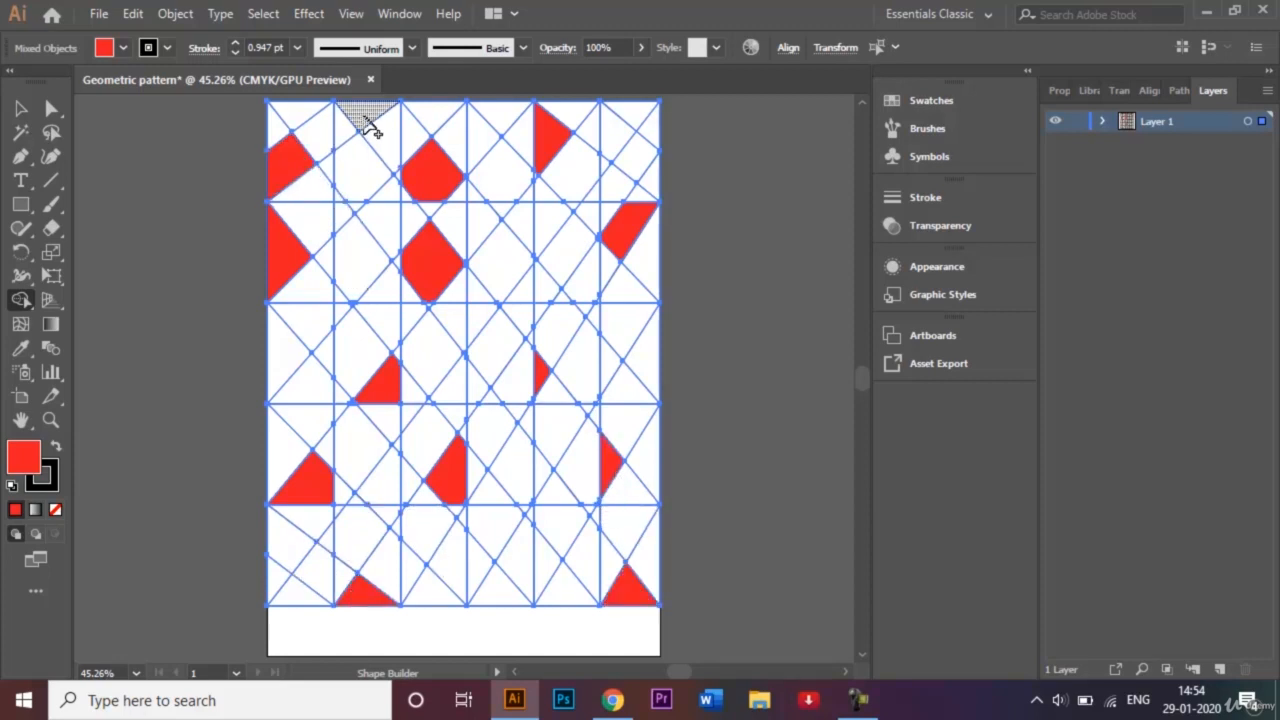
pyautogui.click(525, 298)
pyautogui.click(510, 530)
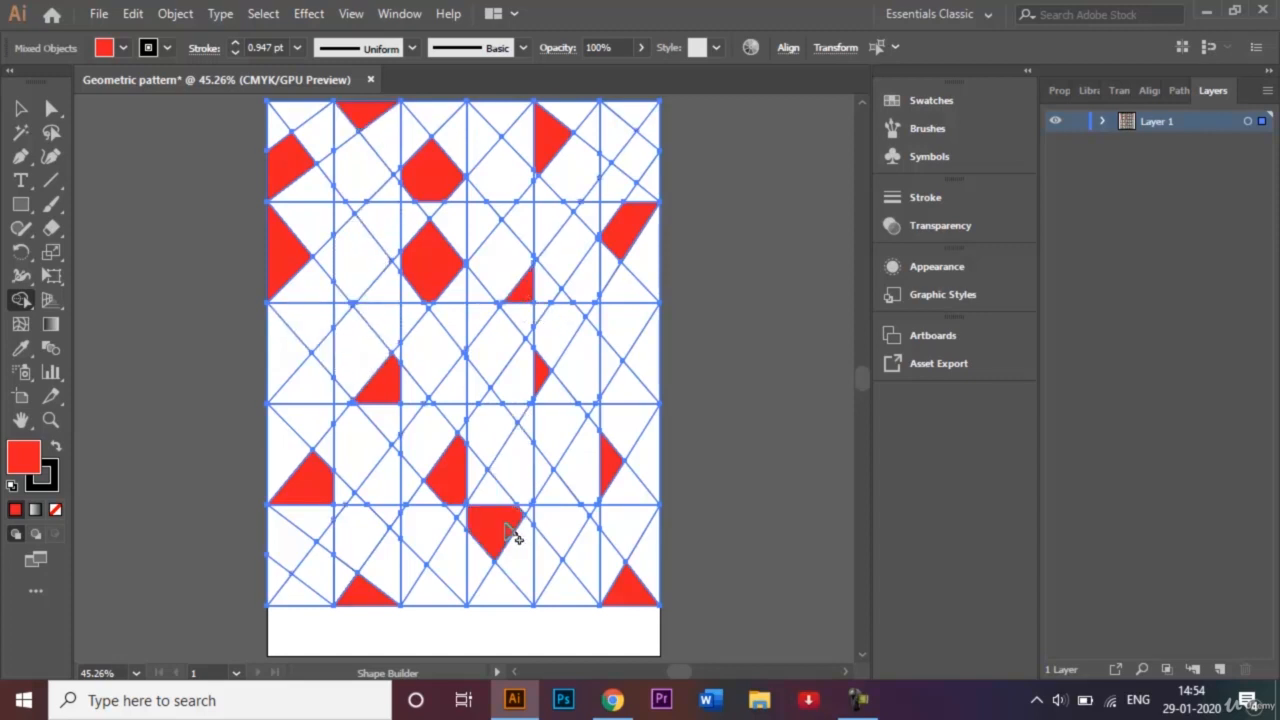
pyautogui.click(650, 365)
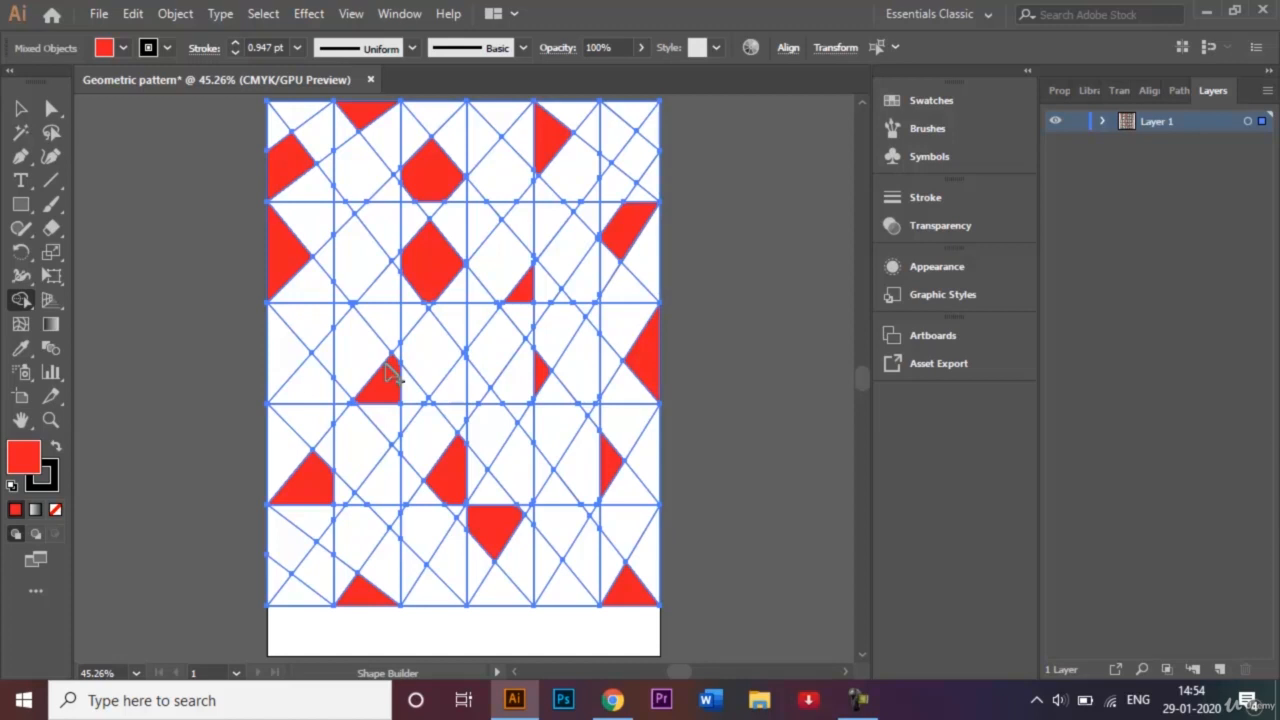
# Step: Fill eleven more scattered cells across all five rows of the grid with red using the Shape Builder
pyautogui.click(330, 366)
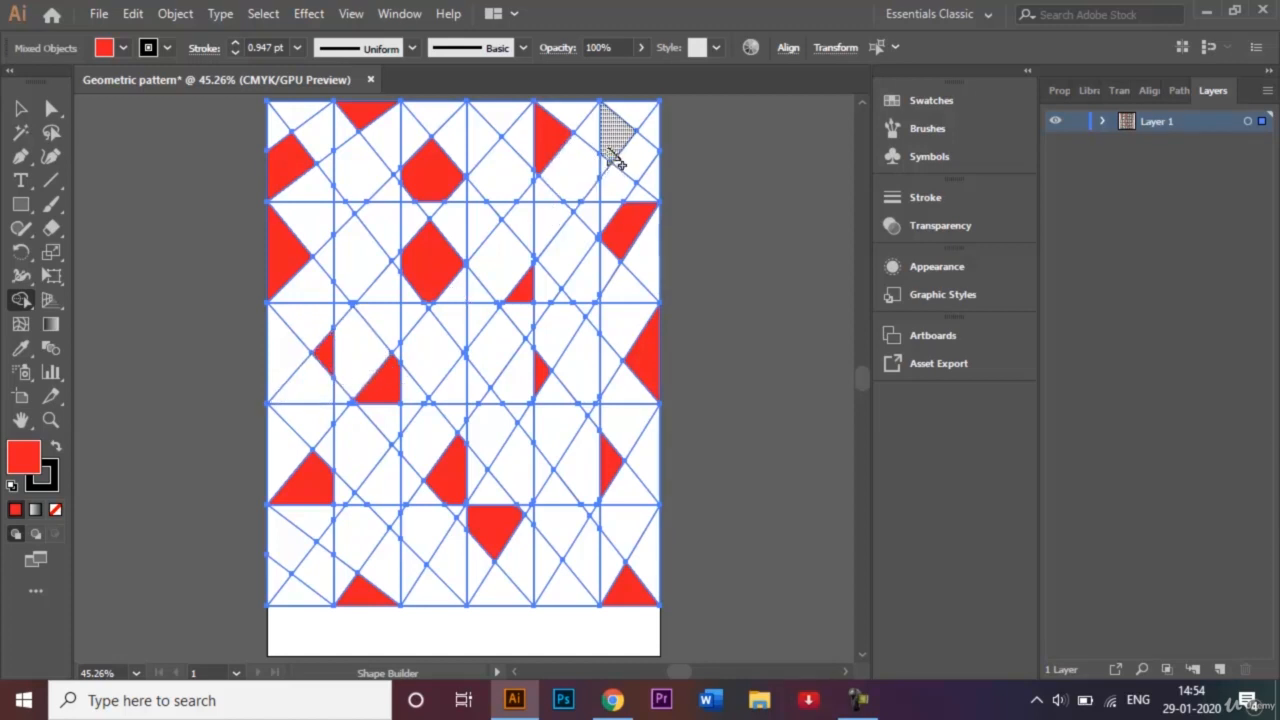
pyautogui.click(612, 155)
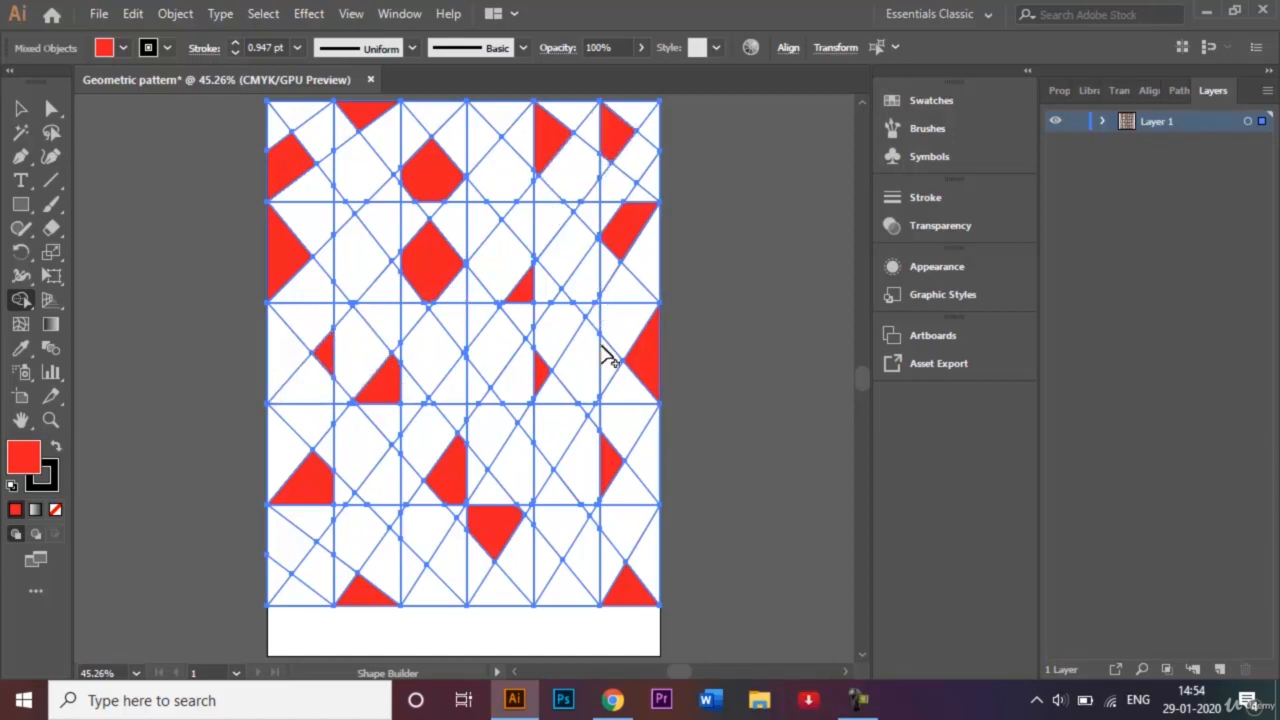
pyautogui.click(563, 588)
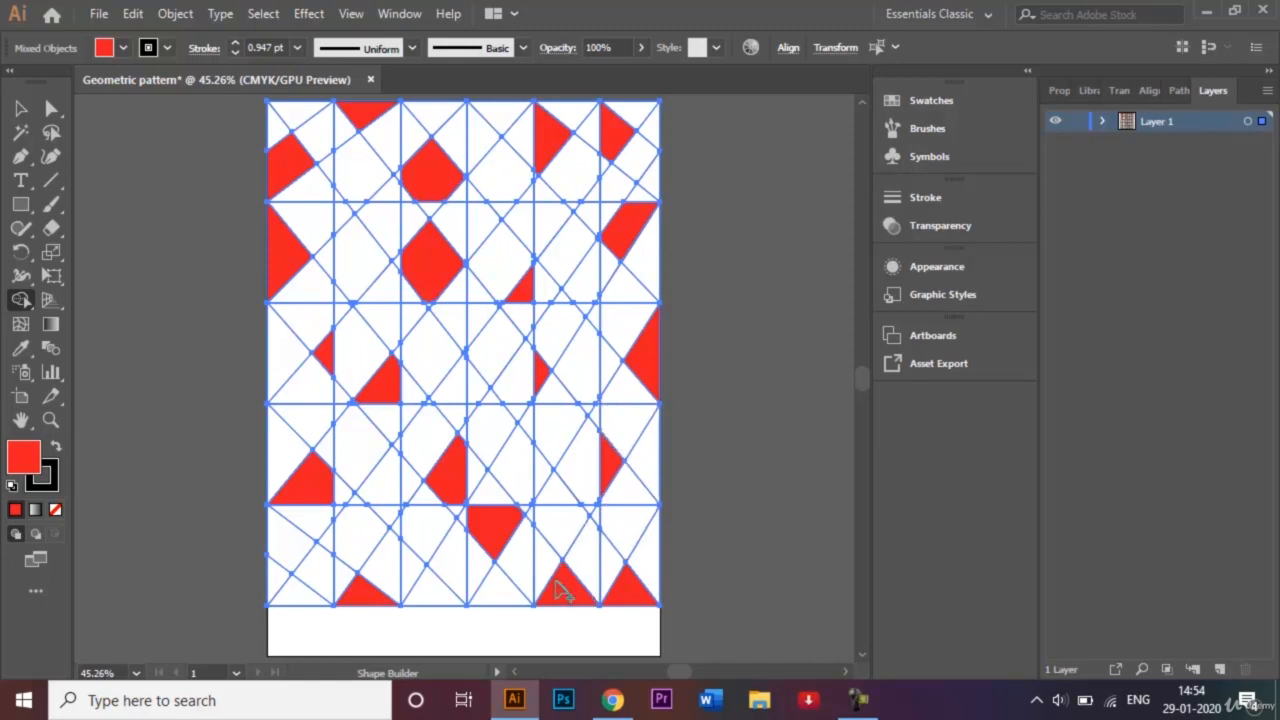
pyautogui.click(516, 411)
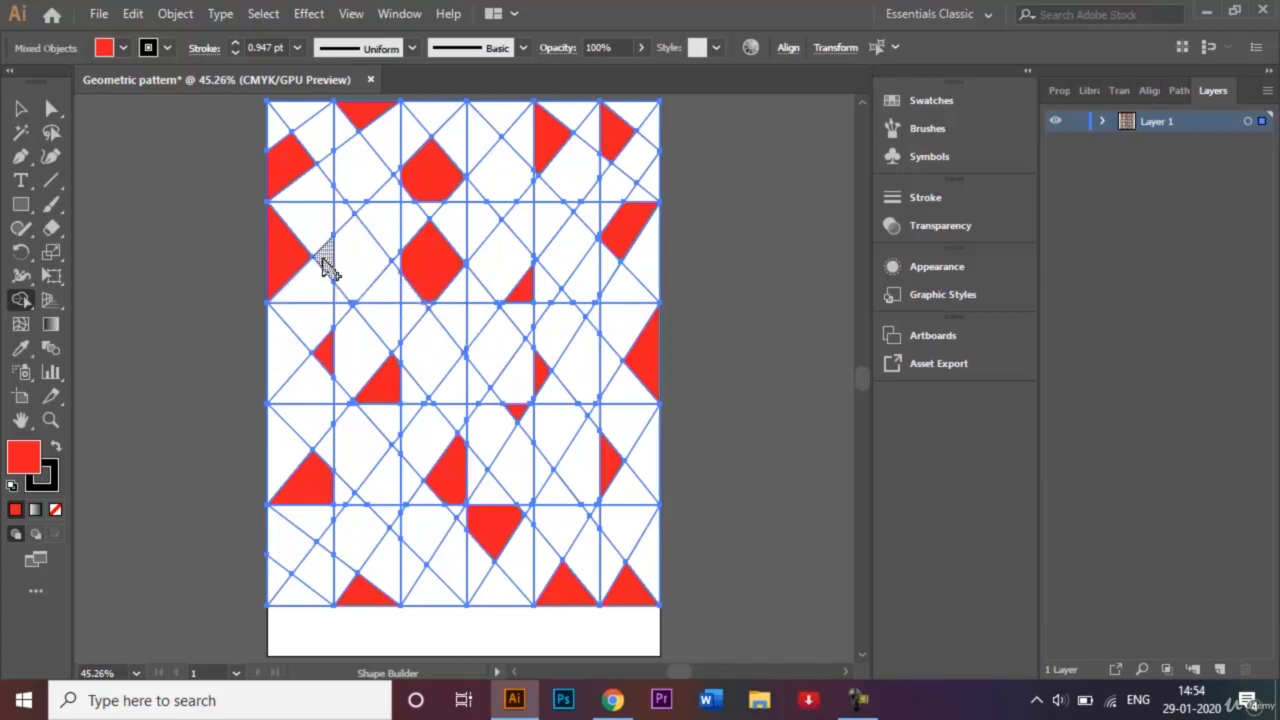
pyautogui.click(388, 516)
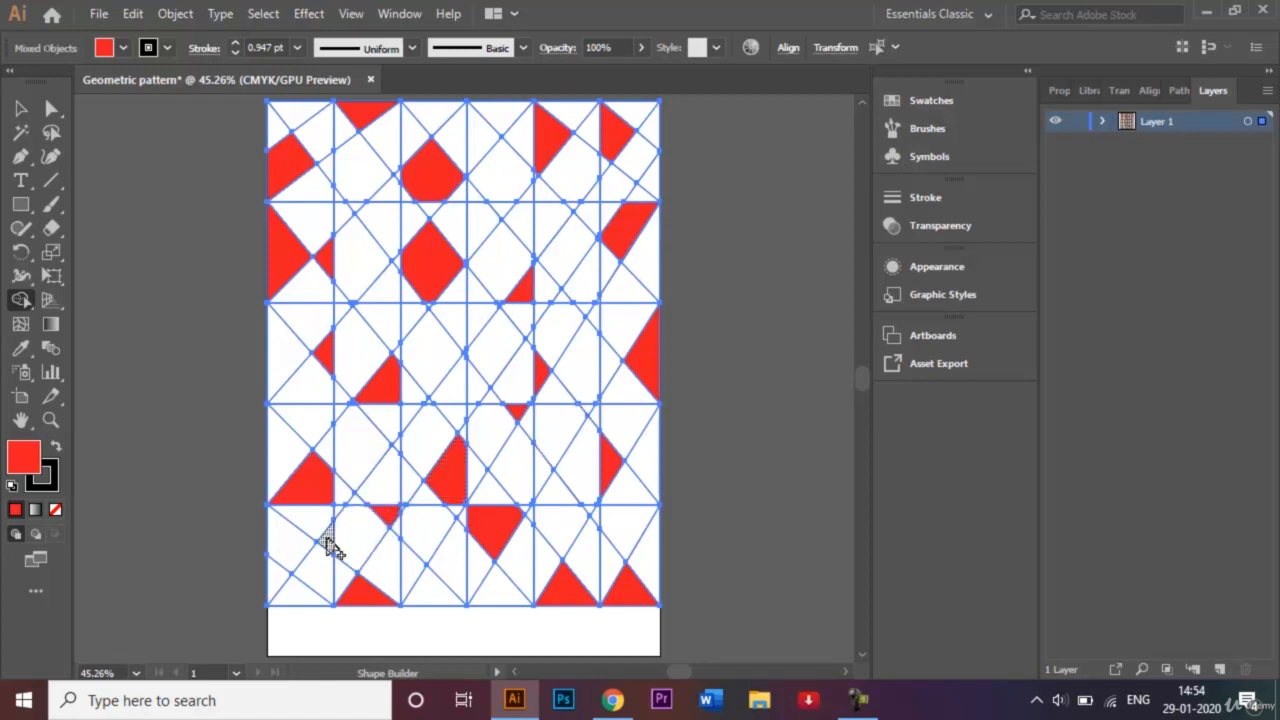
pyautogui.click(327, 541)
pyautogui.click(280, 583)
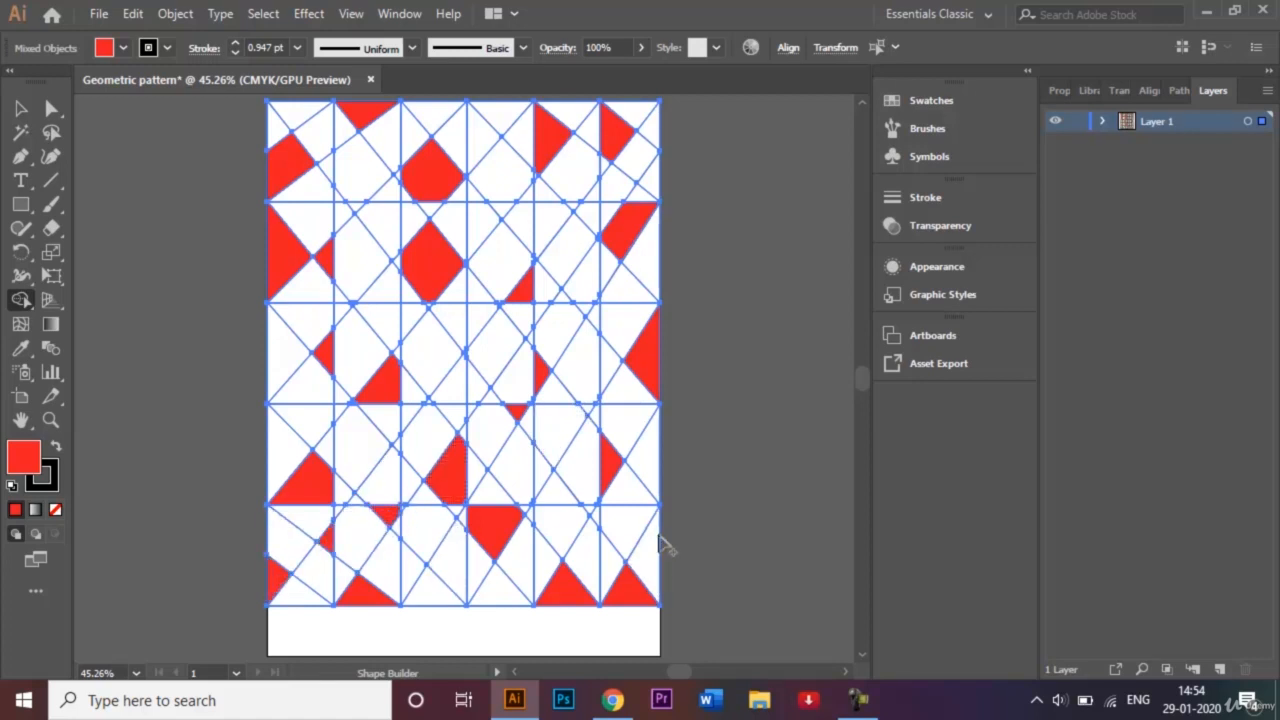
pyautogui.click(518, 470)
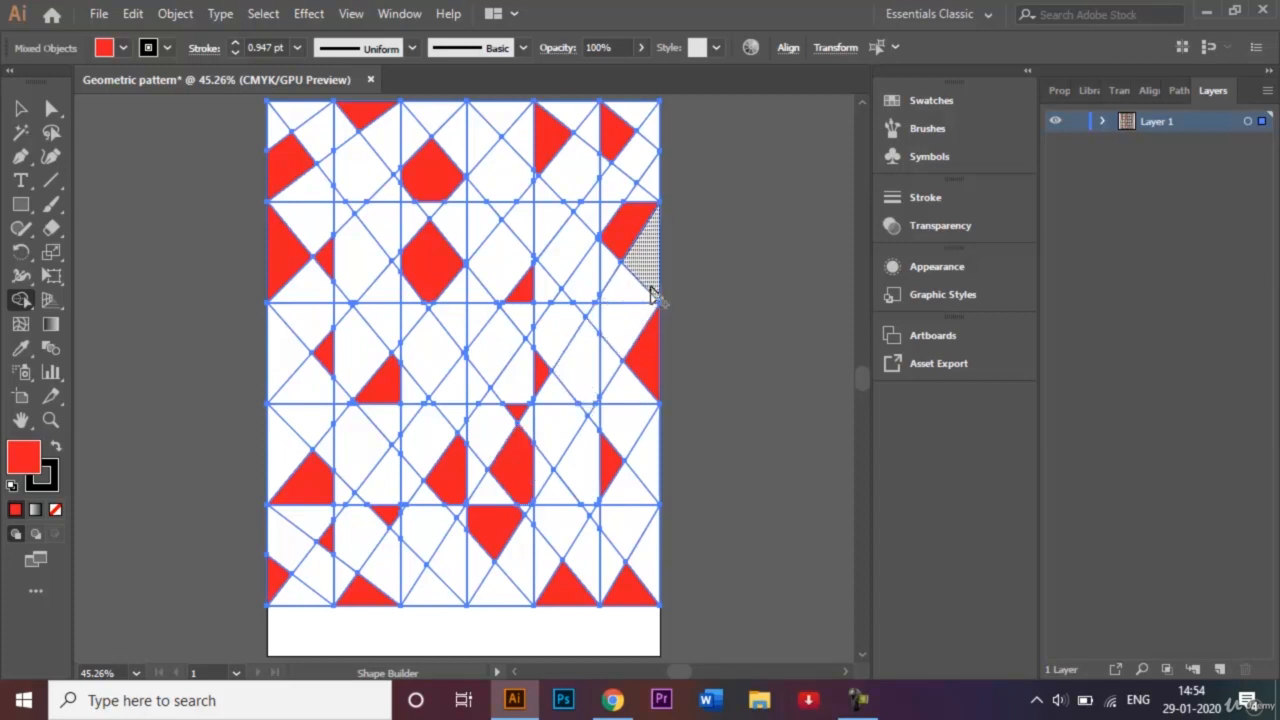
pyautogui.click(654, 185)
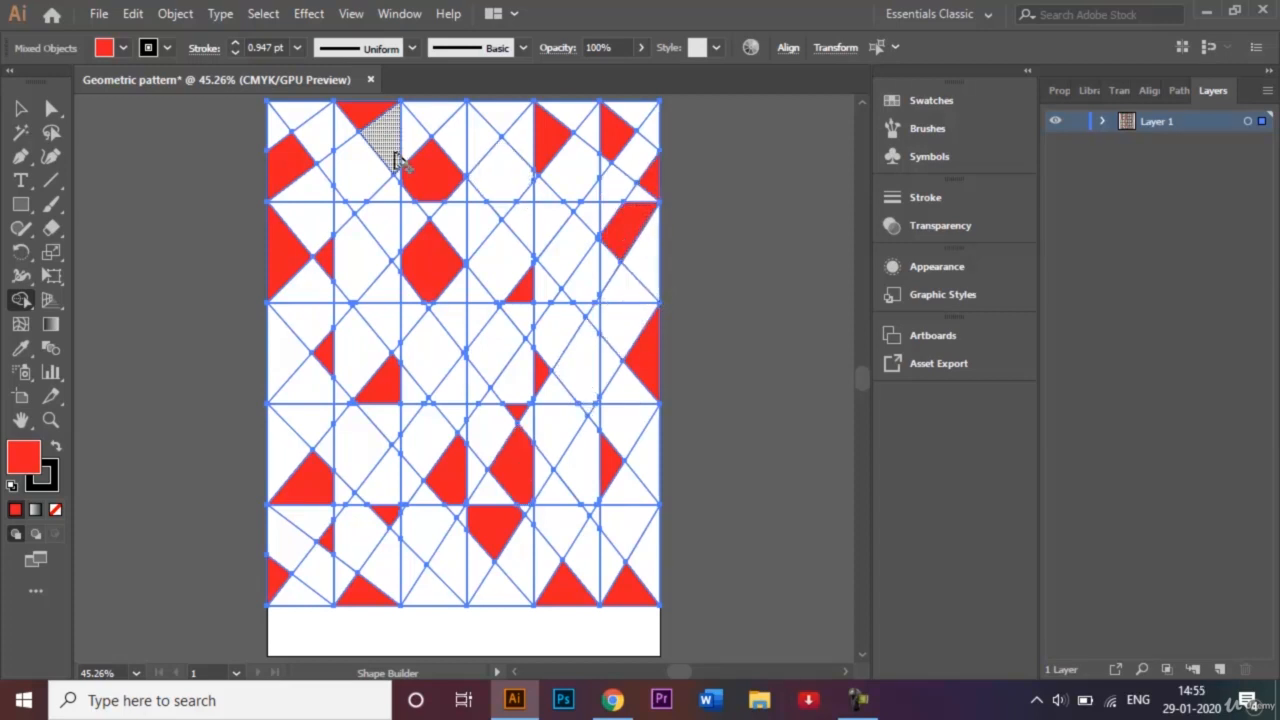
pyautogui.click(508, 116)
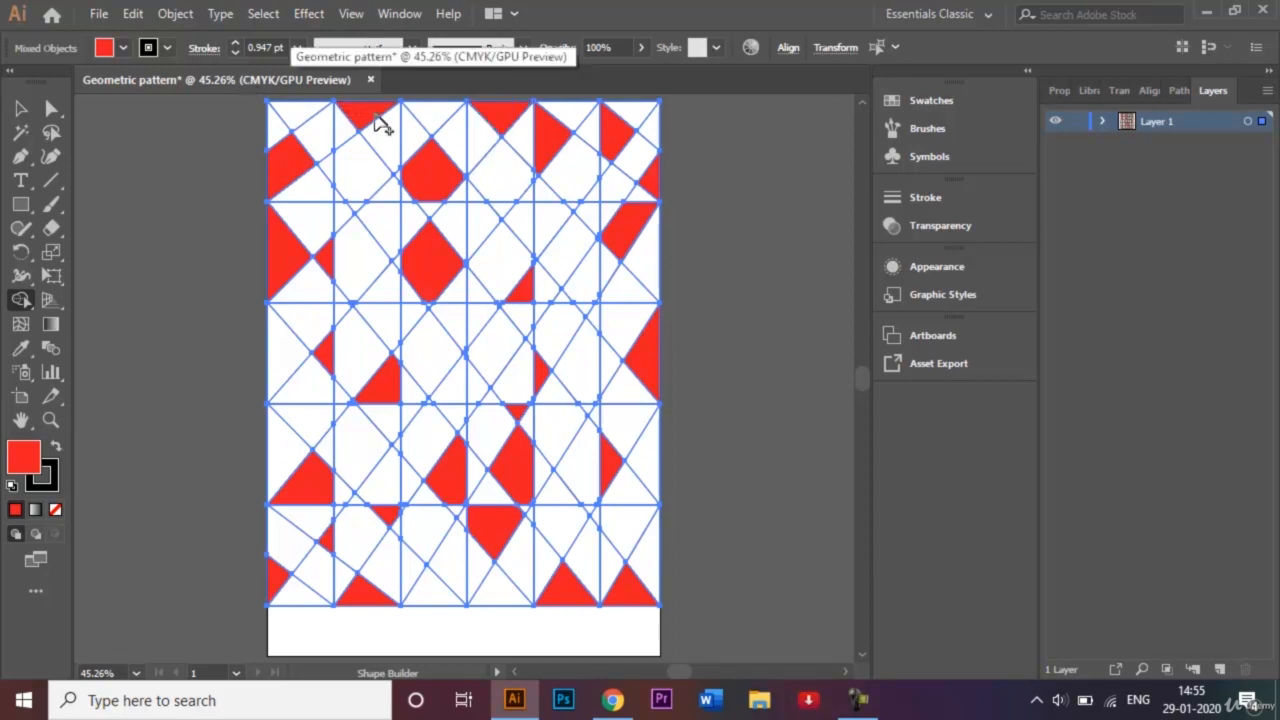
# Step: Switch the fill to yellow and colour twenty-one scattered white cells across all five rows with the Shape Builder
pyautogui.click(128, 48)
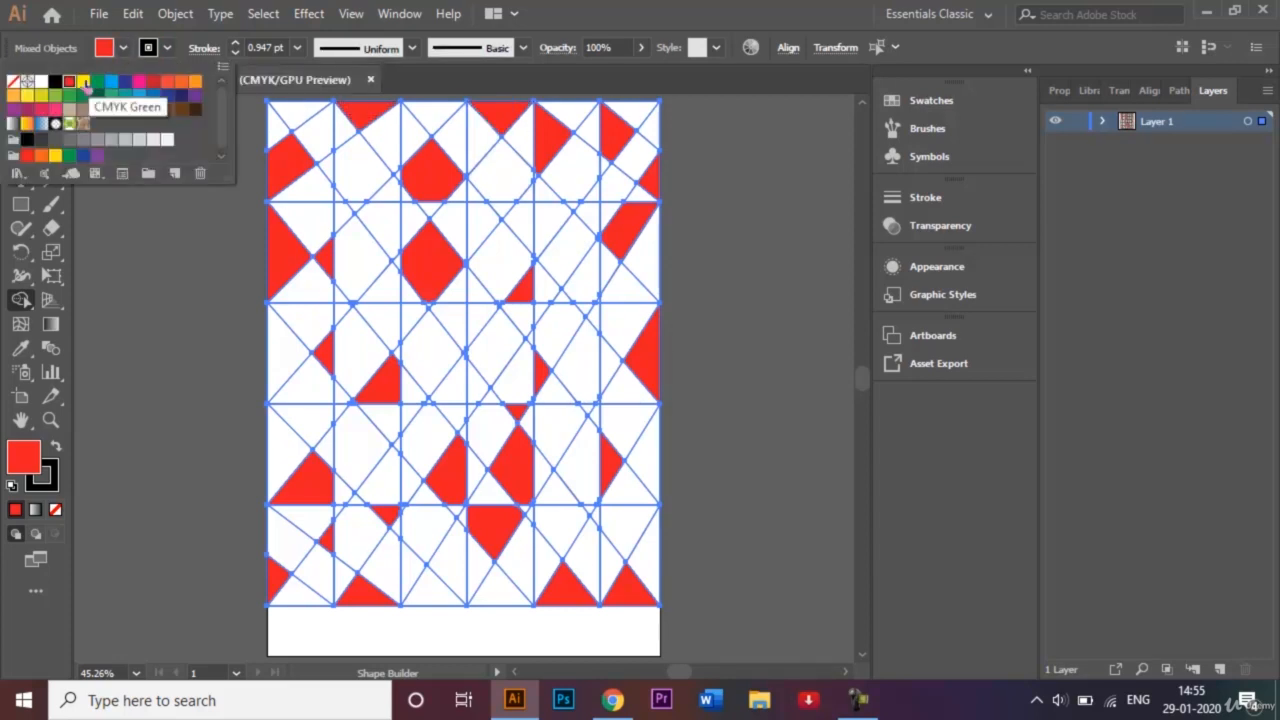
pyautogui.click(83, 81)
pyautogui.click(181, 206)
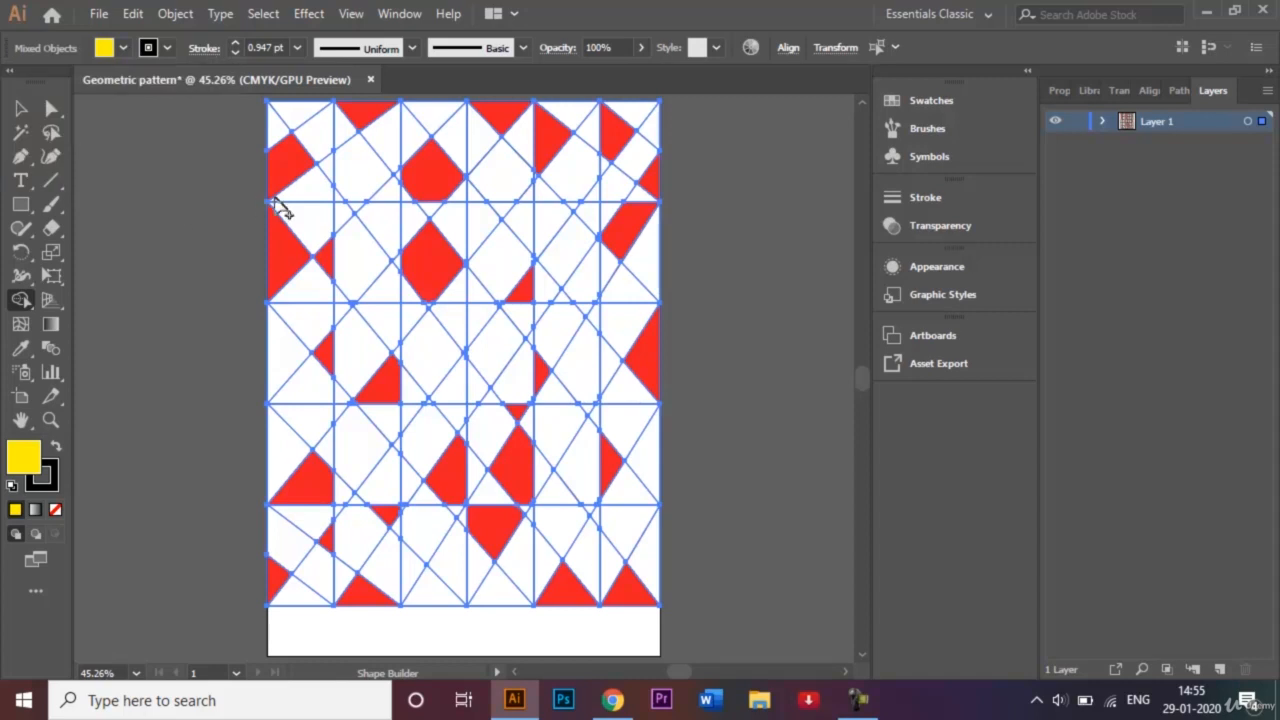
pyautogui.click(315, 193)
pyautogui.click(362, 256)
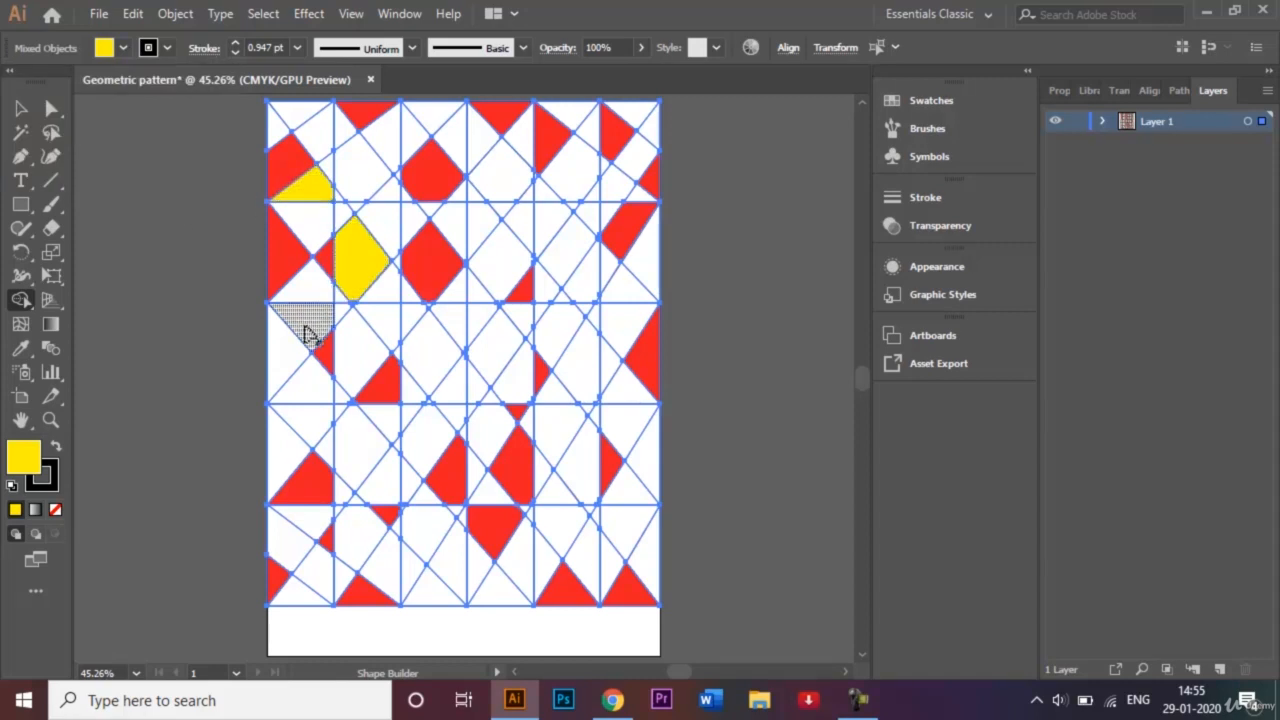
pyautogui.click(288, 355)
pyautogui.click(381, 416)
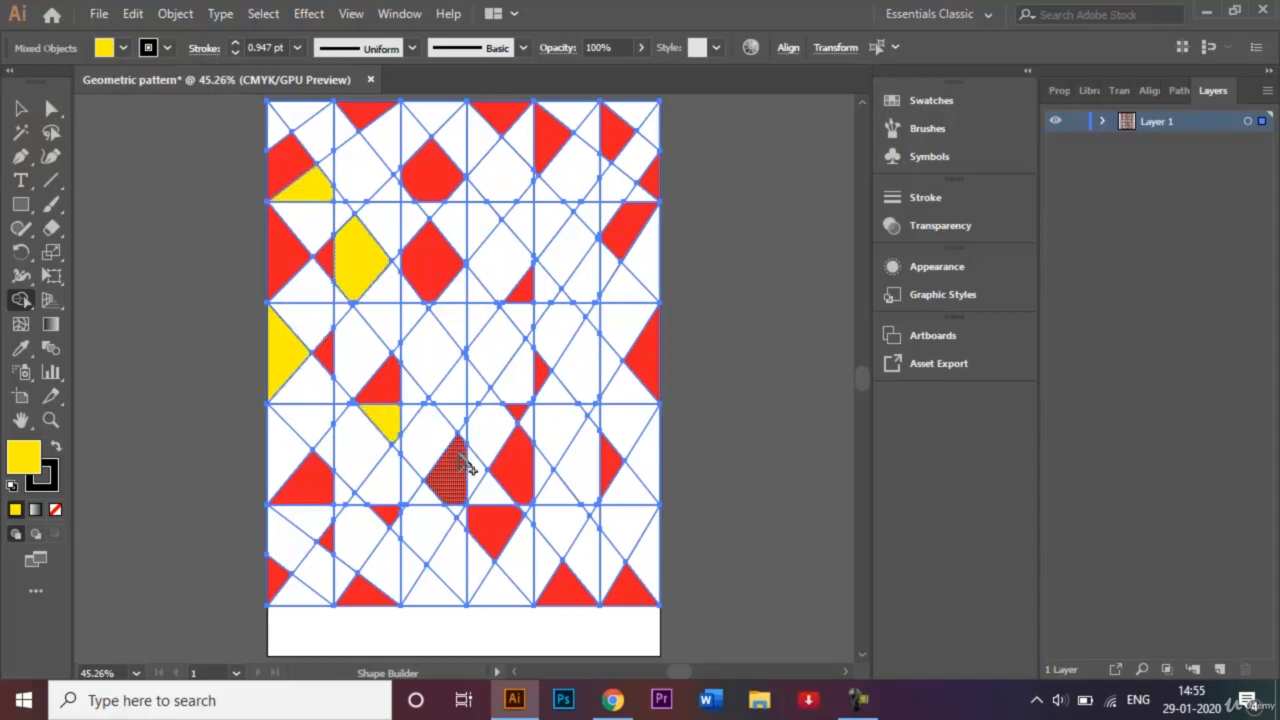
pyautogui.click(476, 470)
pyautogui.click(585, 378)
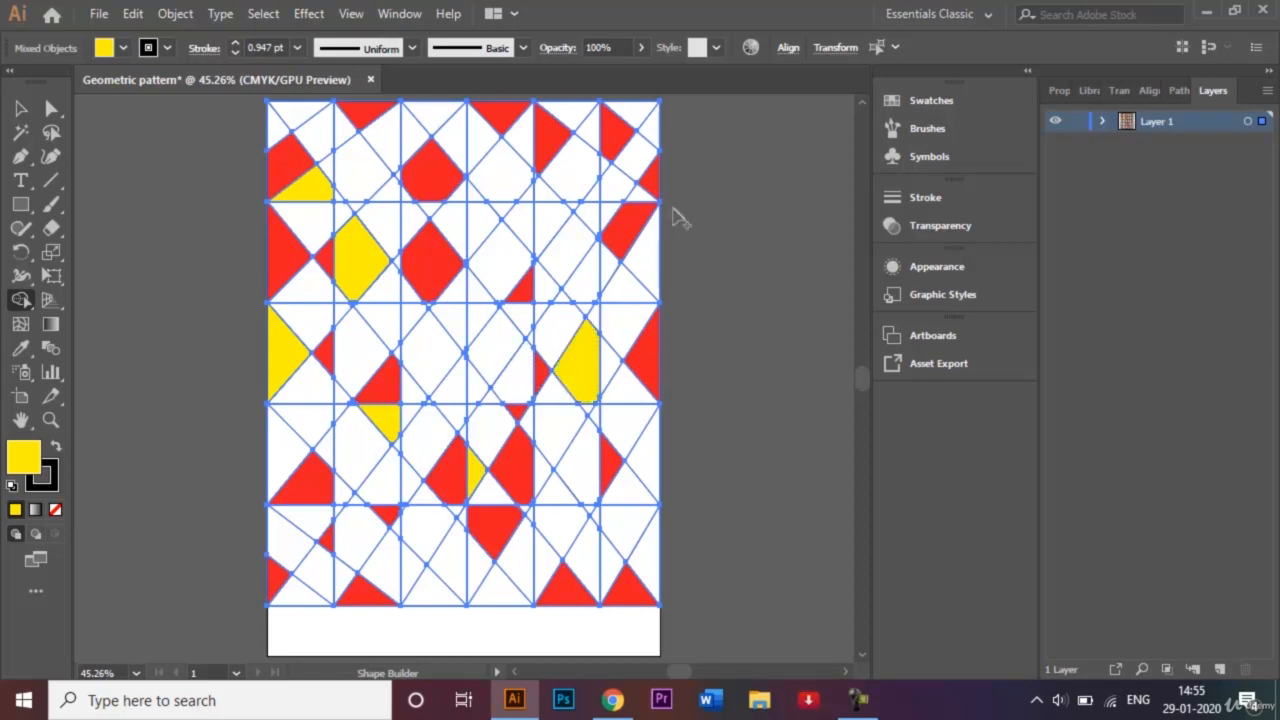
pyautogui.click(648, 252)
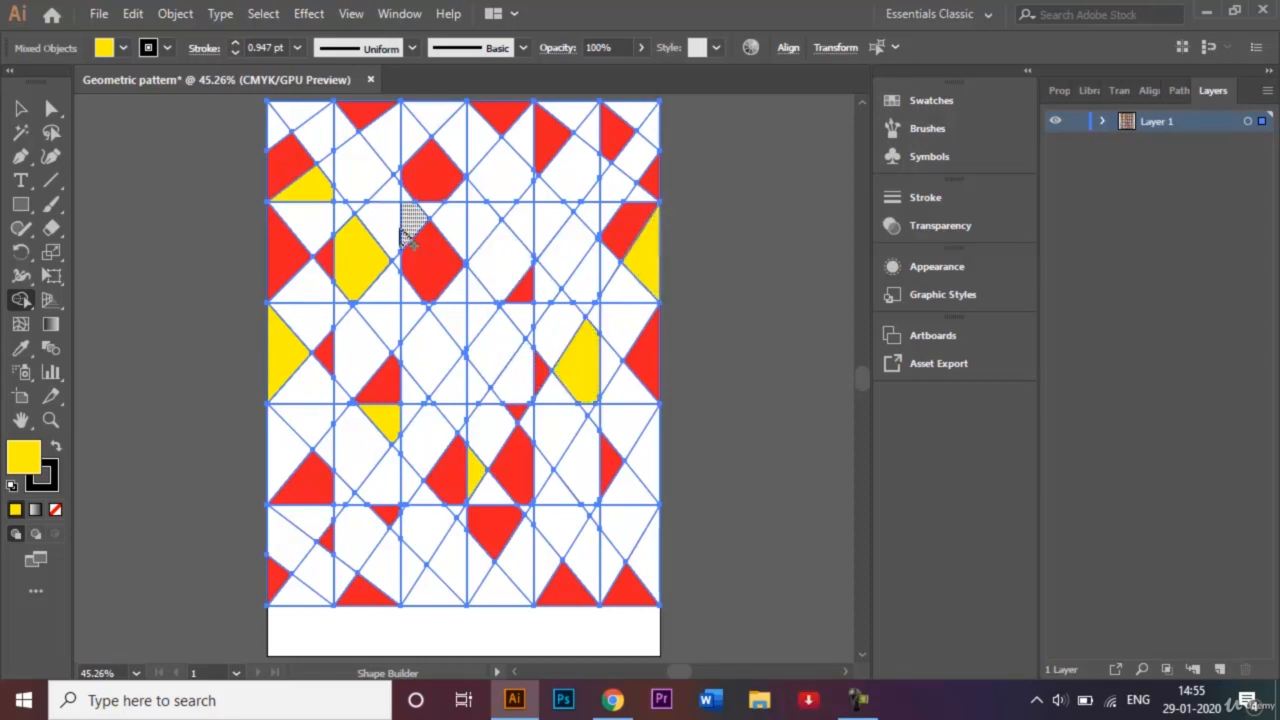
pyautogui.click(456, 134)
pyautogui.click(280, 133)
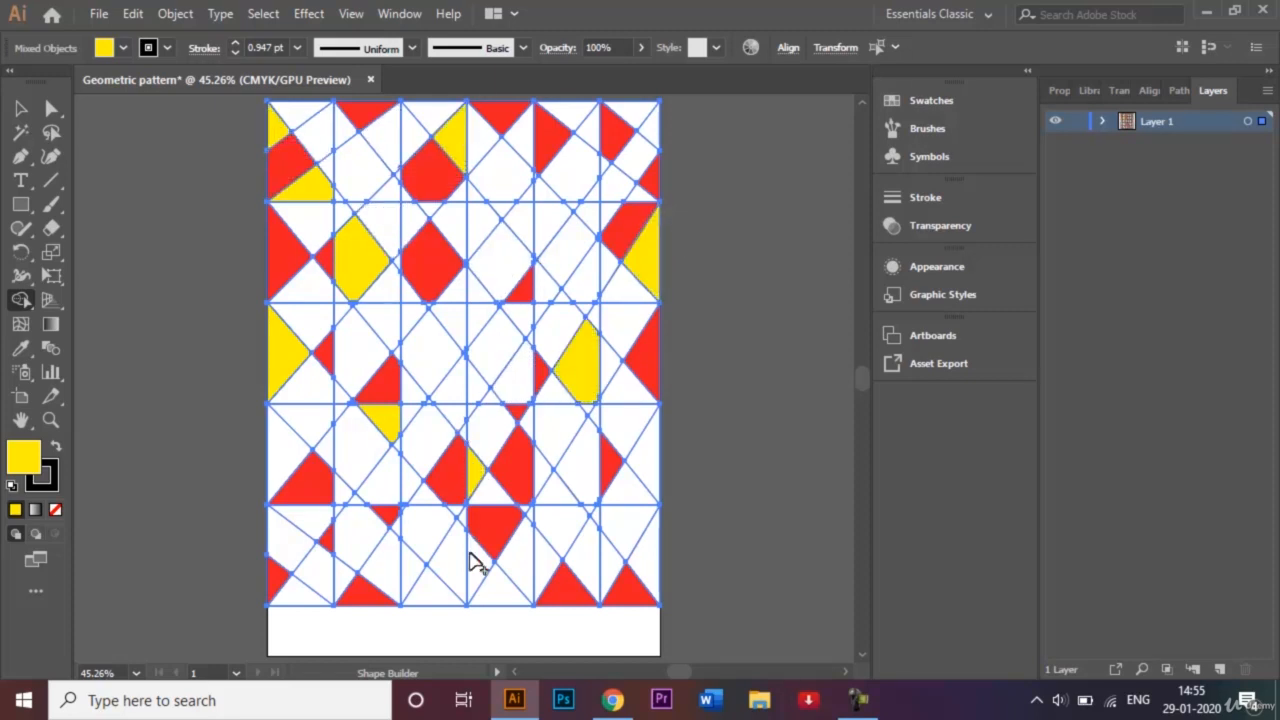
pyautogui.click(430, 530)
pyautogui.click(557, 566)
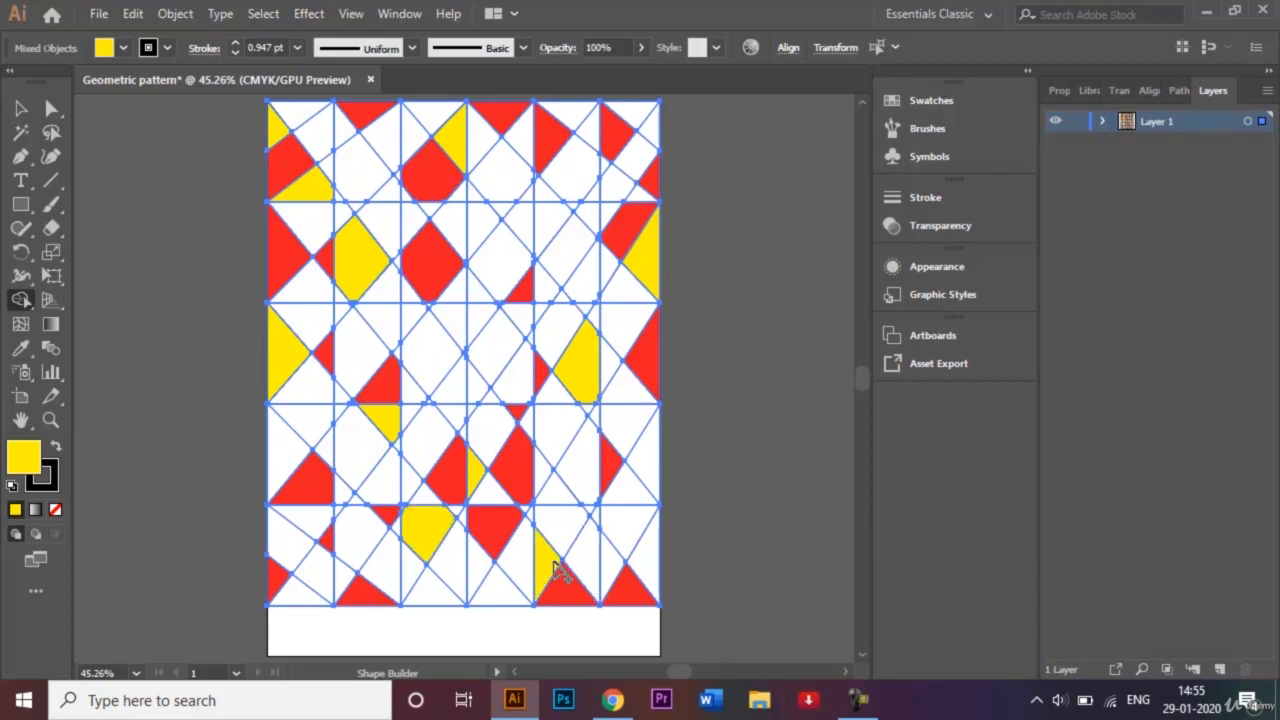
pyautogui.click(647, 565)
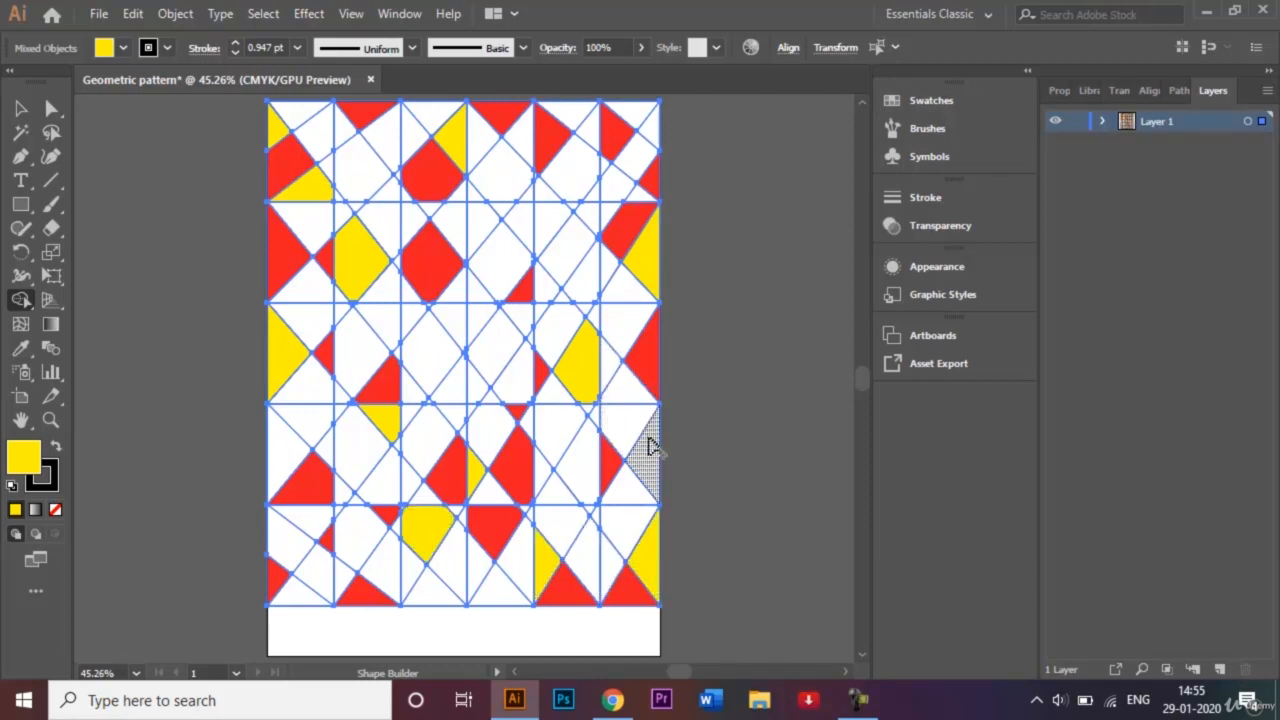
pyautogui.click(650, 445)
pyautogui.click(368, 540)
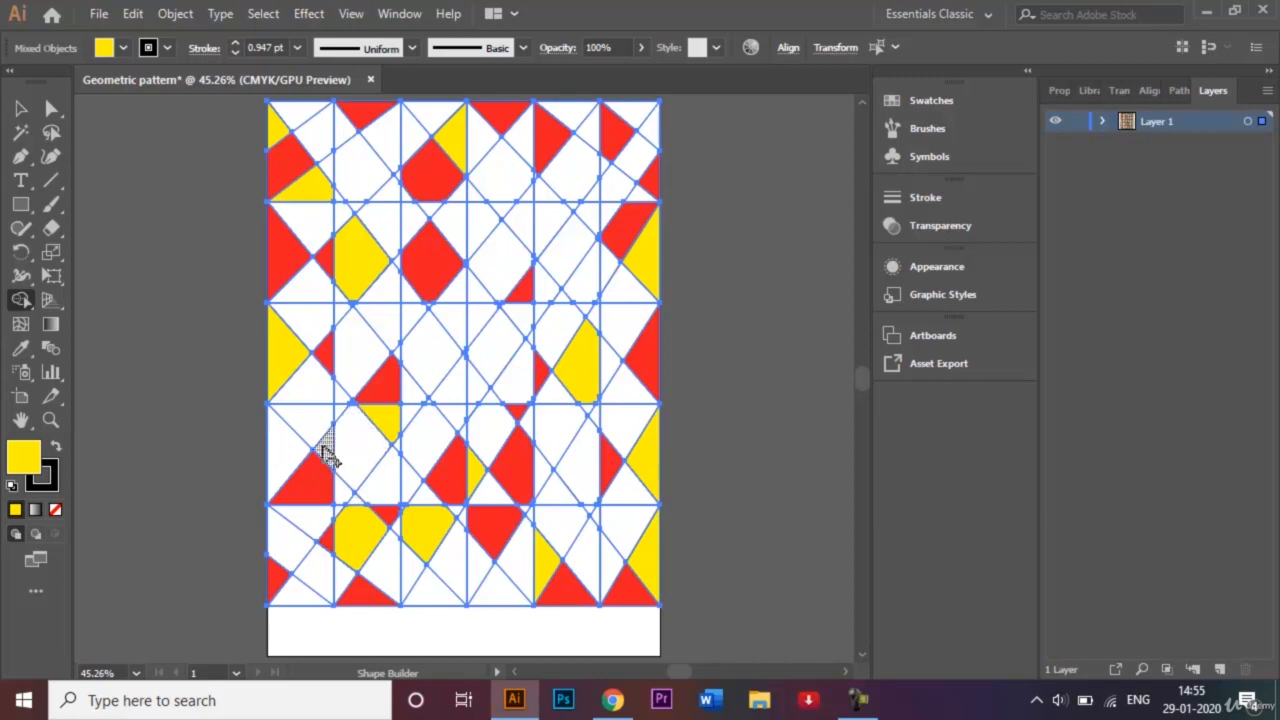
pyautogui.click(522, 136)
pyautogui.click(650, 128)
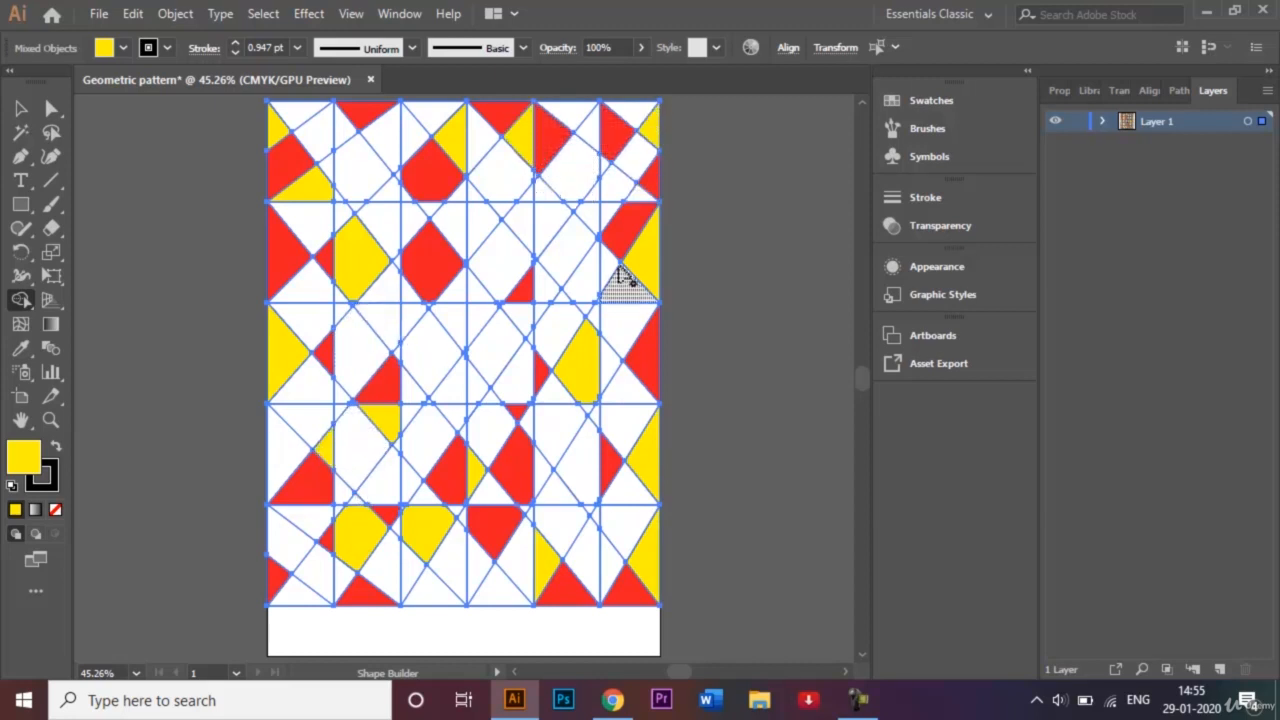
pyautogui.click(296, 598)
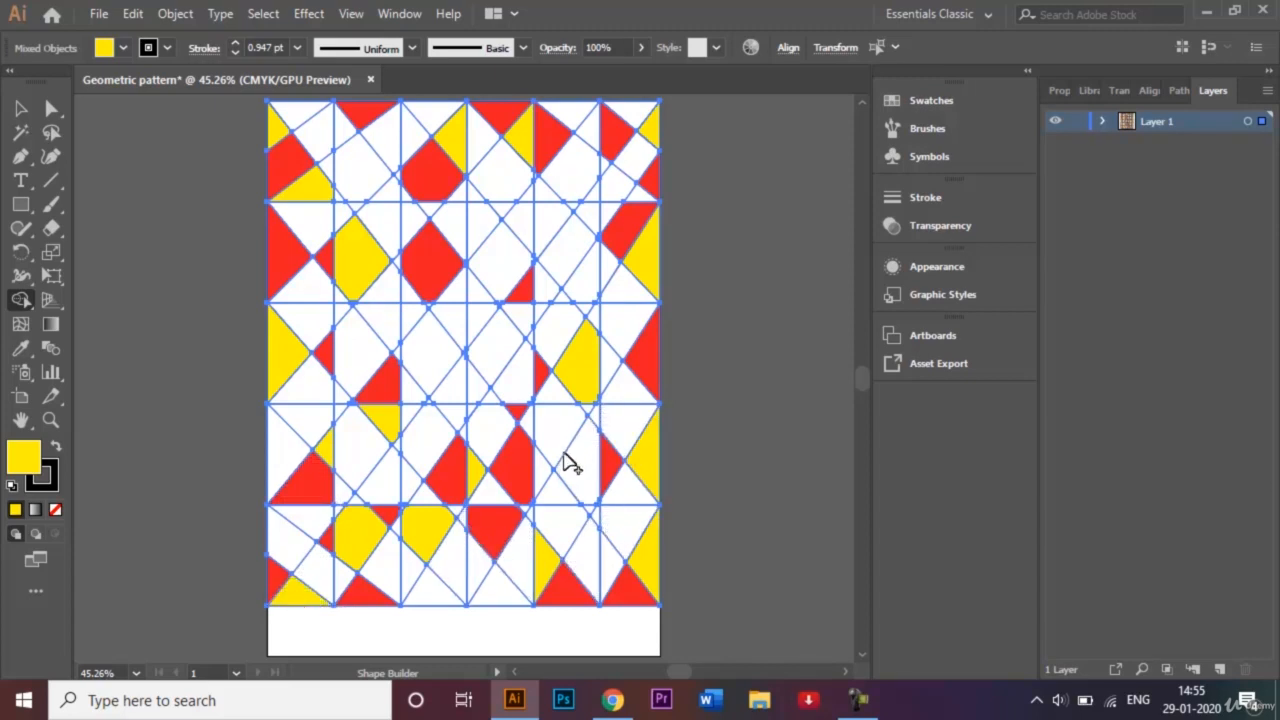
pyautogui.click(455, 375)
pyautogui.click(583, 262)
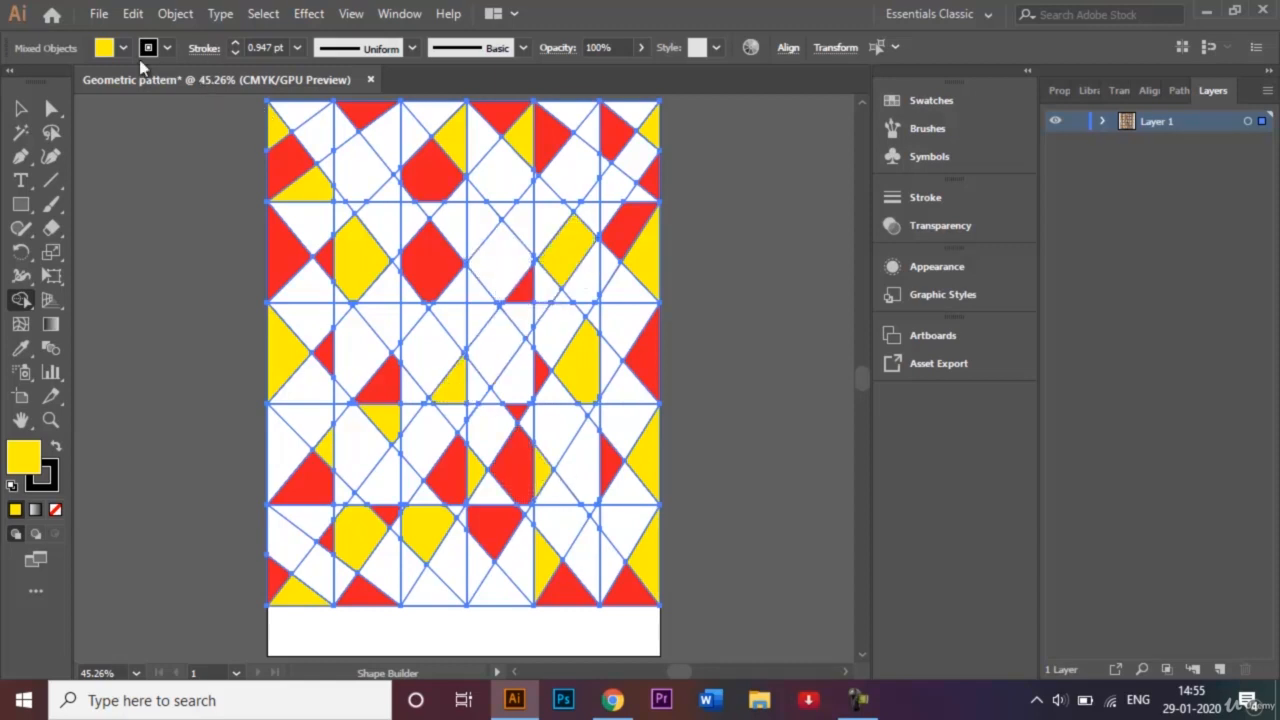
# Step: Switch the fill to CMYK Blue and colour seventeen scattered white cells across all five rows with the Shape Builder
pyautogui.click(123, 48)
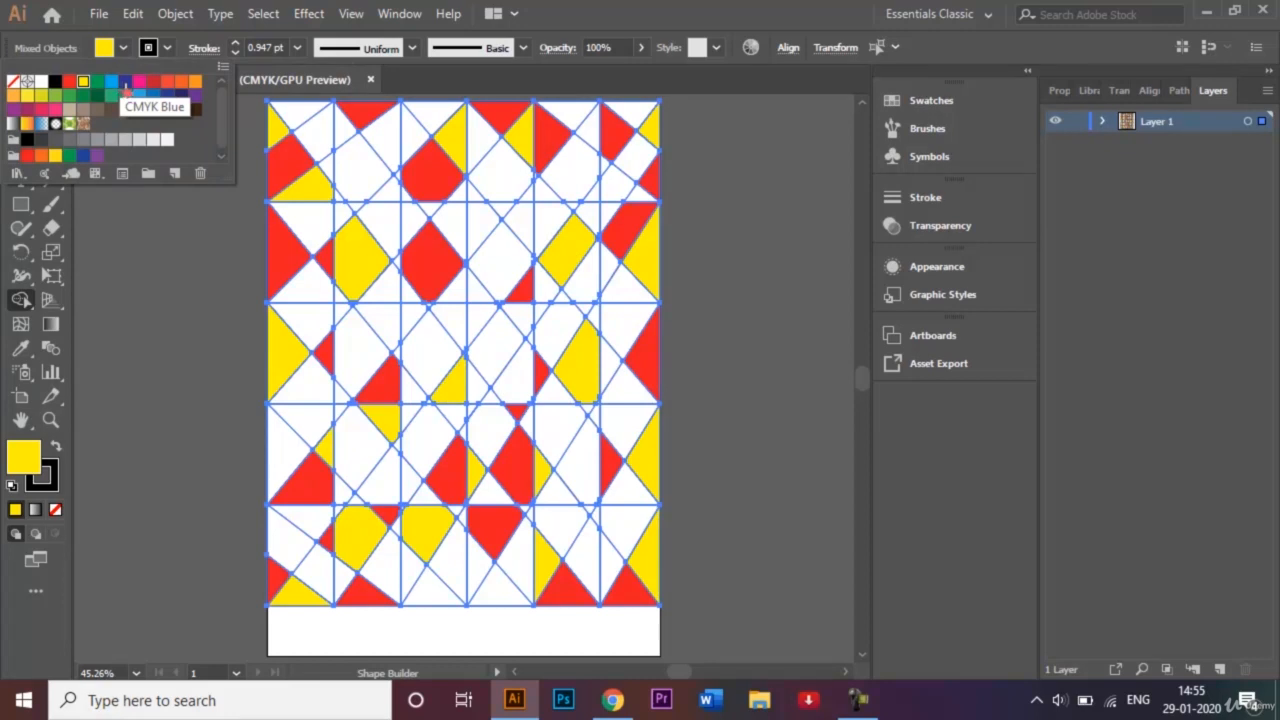
pyautogui.click(125, 84)
pyautogui.click(378, 236)
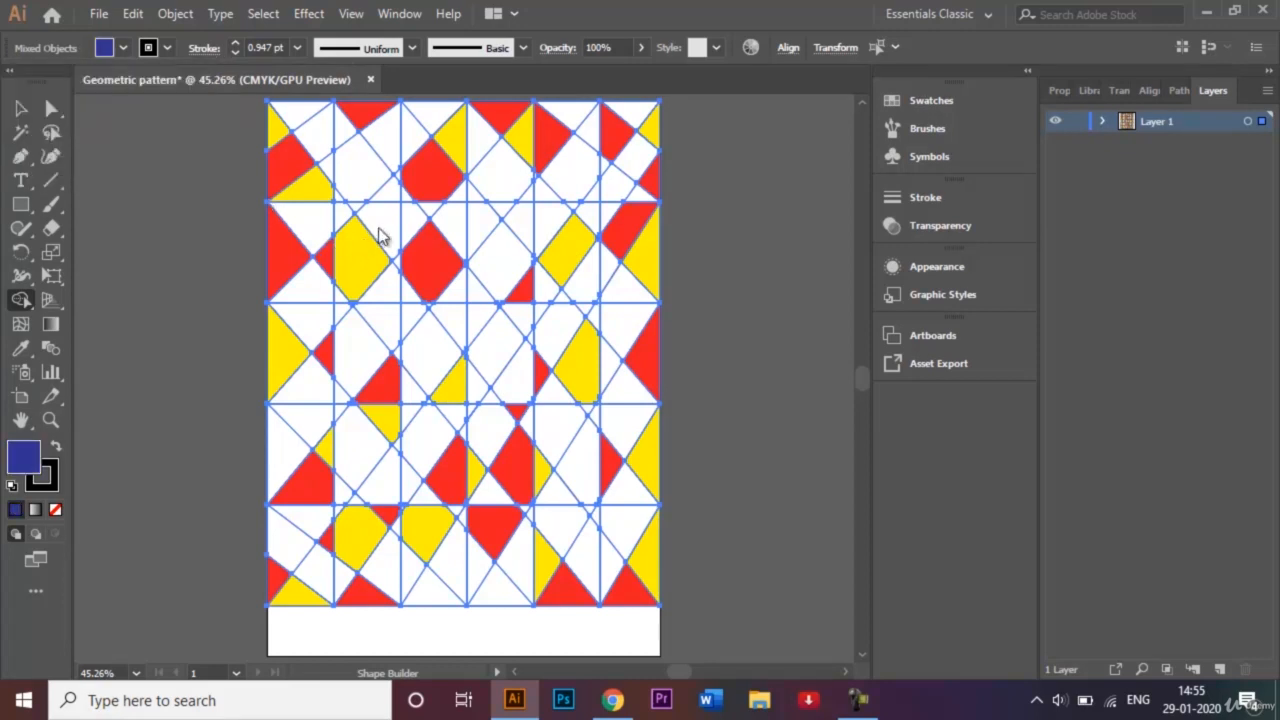
pyautogui.click(390, 225)
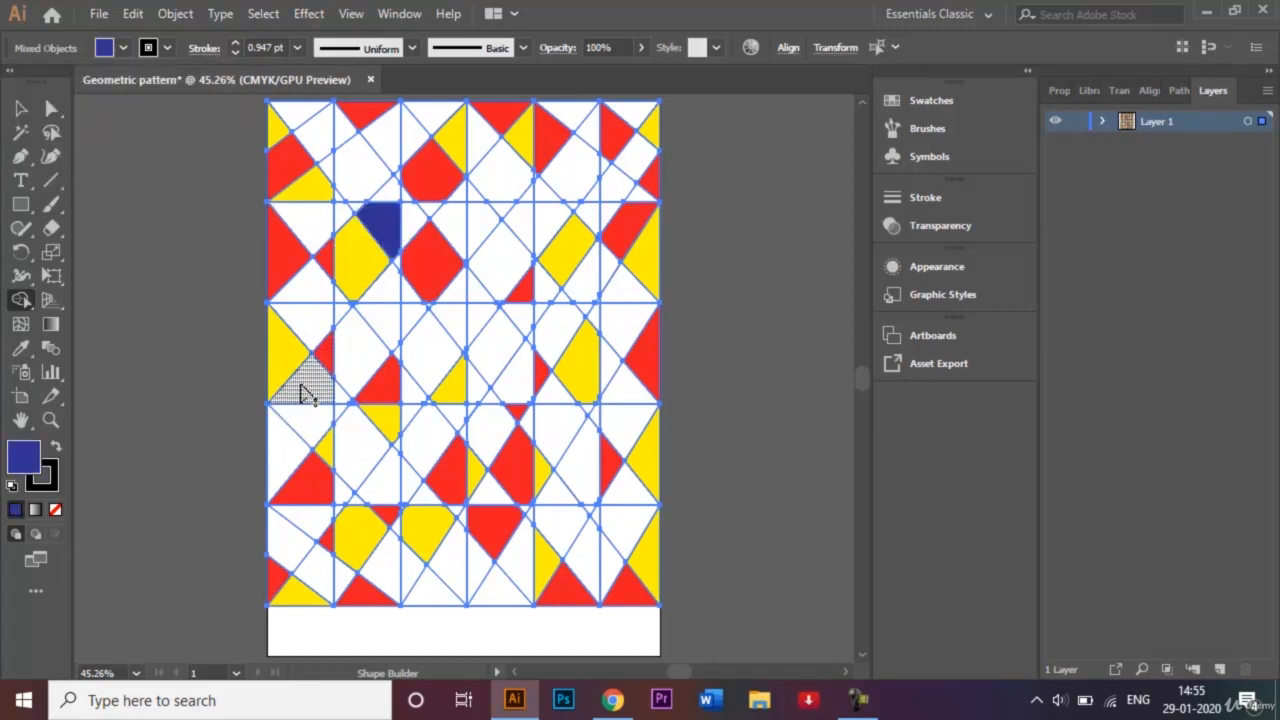
pyautogui.click(302, 390)
pyautogui.click(428, 365)
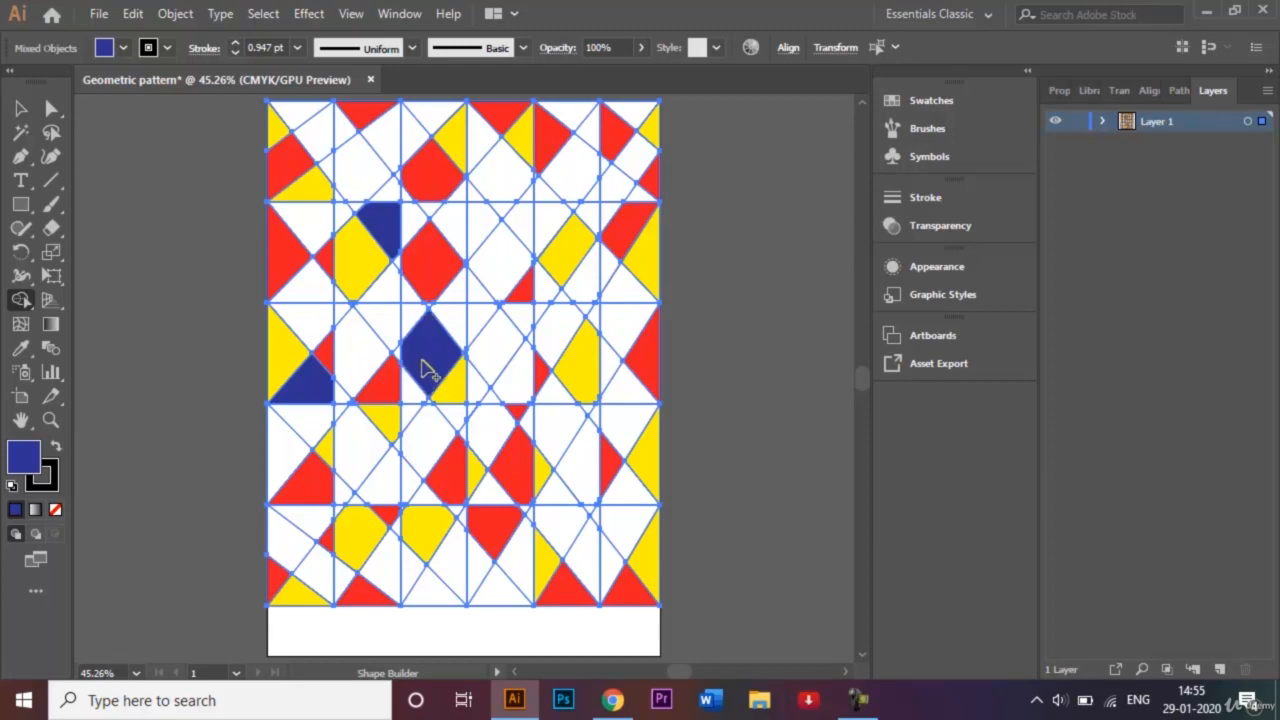
pyautogui.click(549, 224)
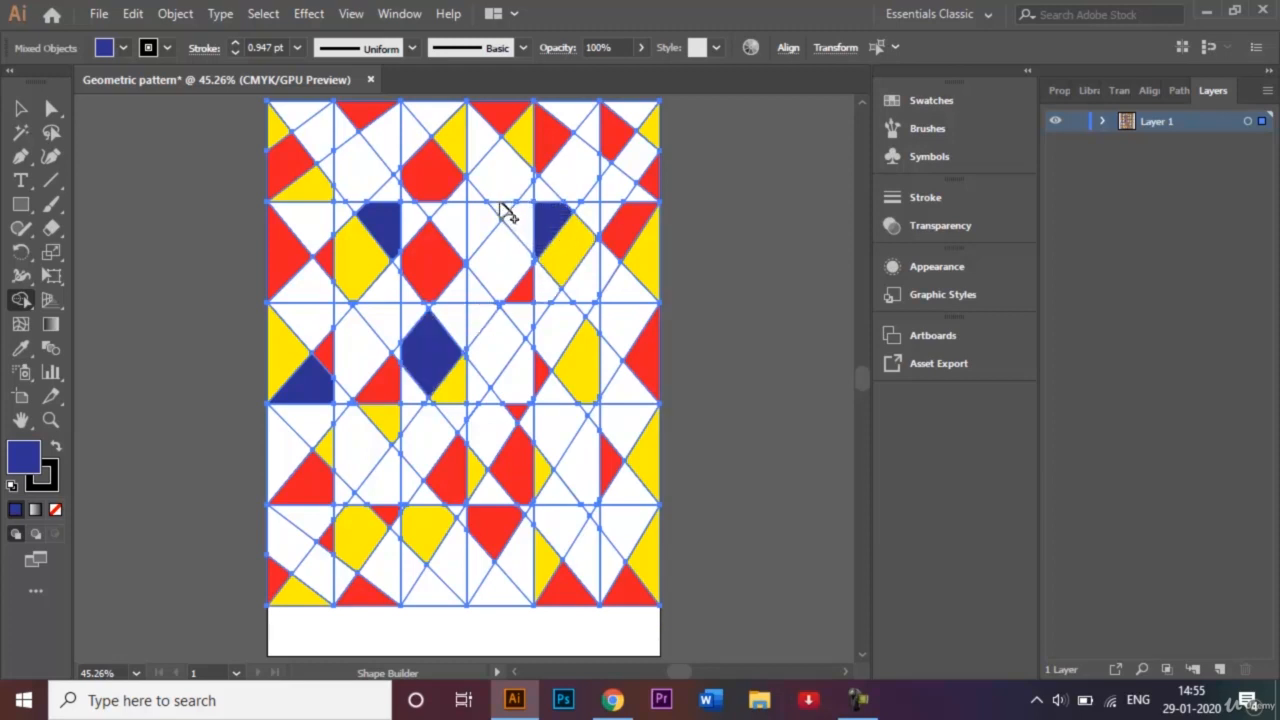
pyautogui.click(503, 212)
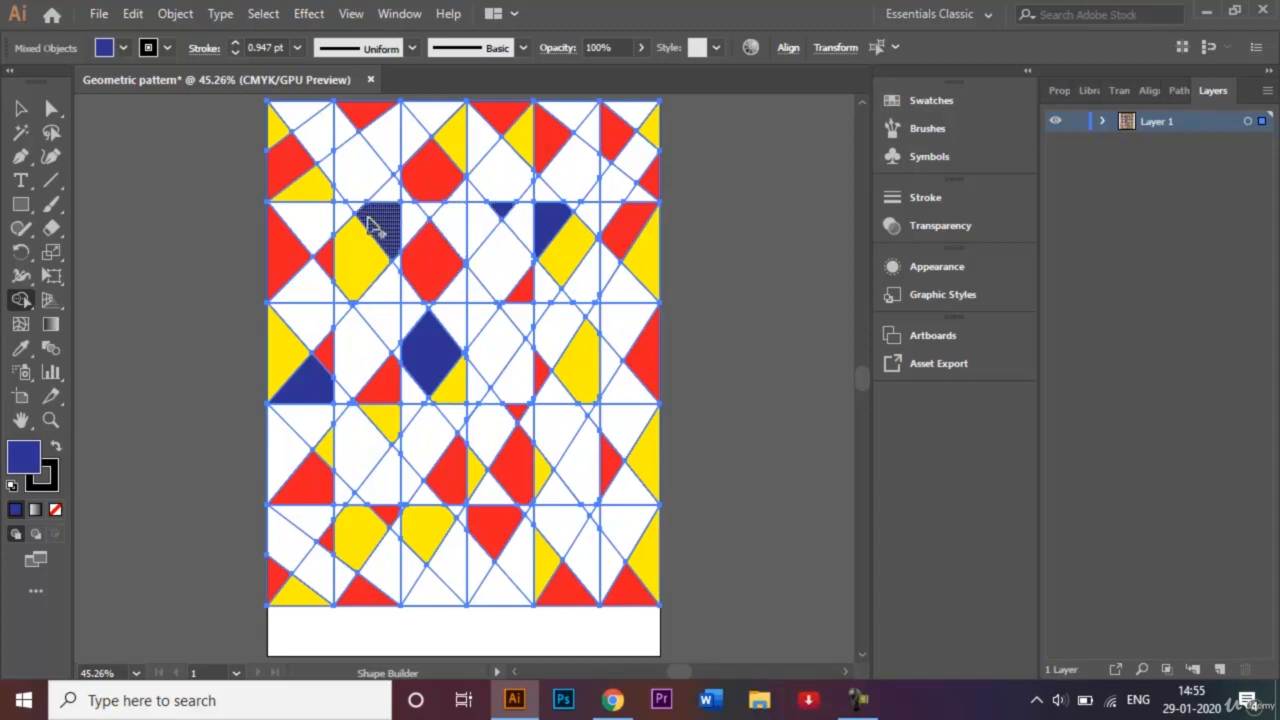
pyautogui.click(331, 174)
pyautogui.click(390, 128)
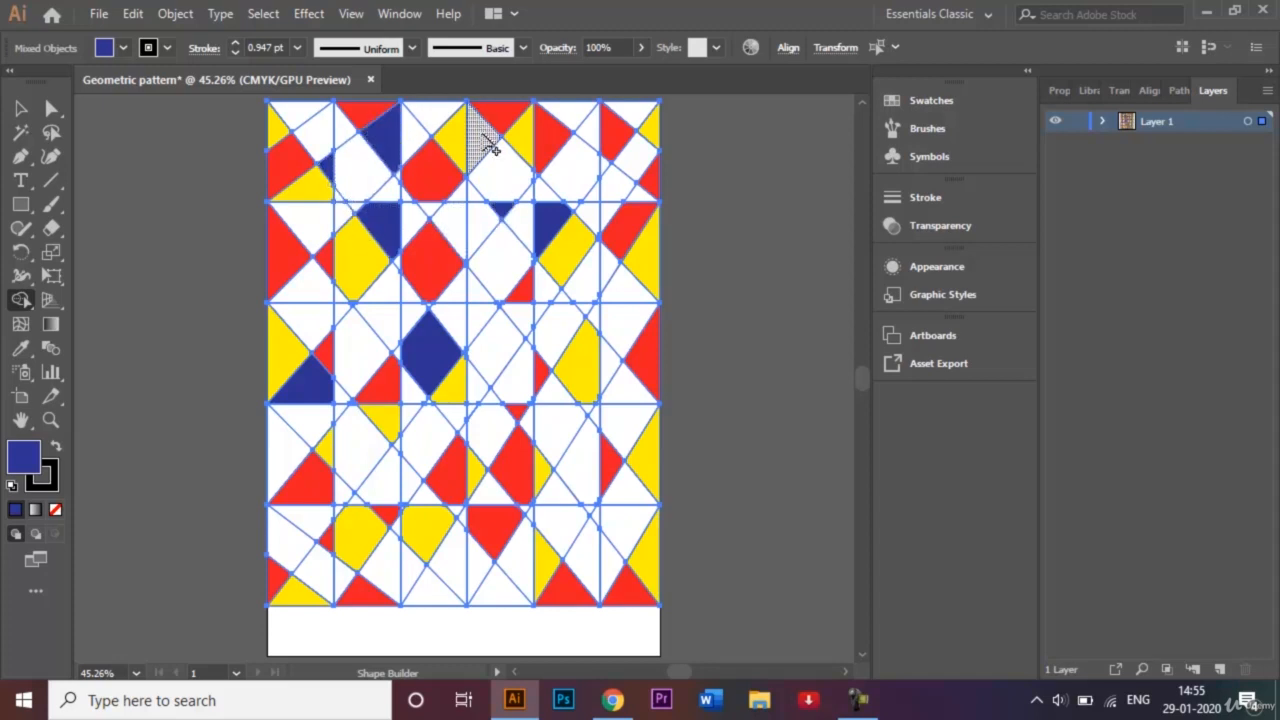
pyautogui.click(490, 145)
pyautogui.click(594, 131)
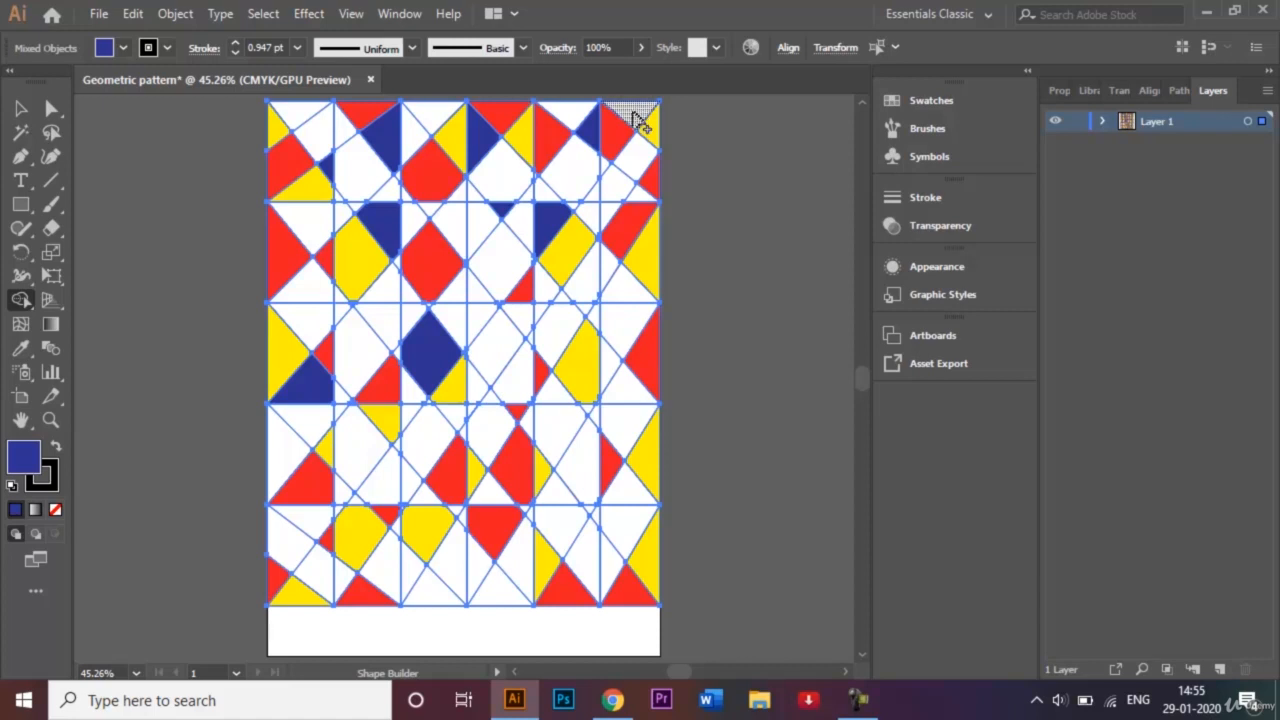
pyautogui.click(637, 118)
pyautogui.click(630, 283)
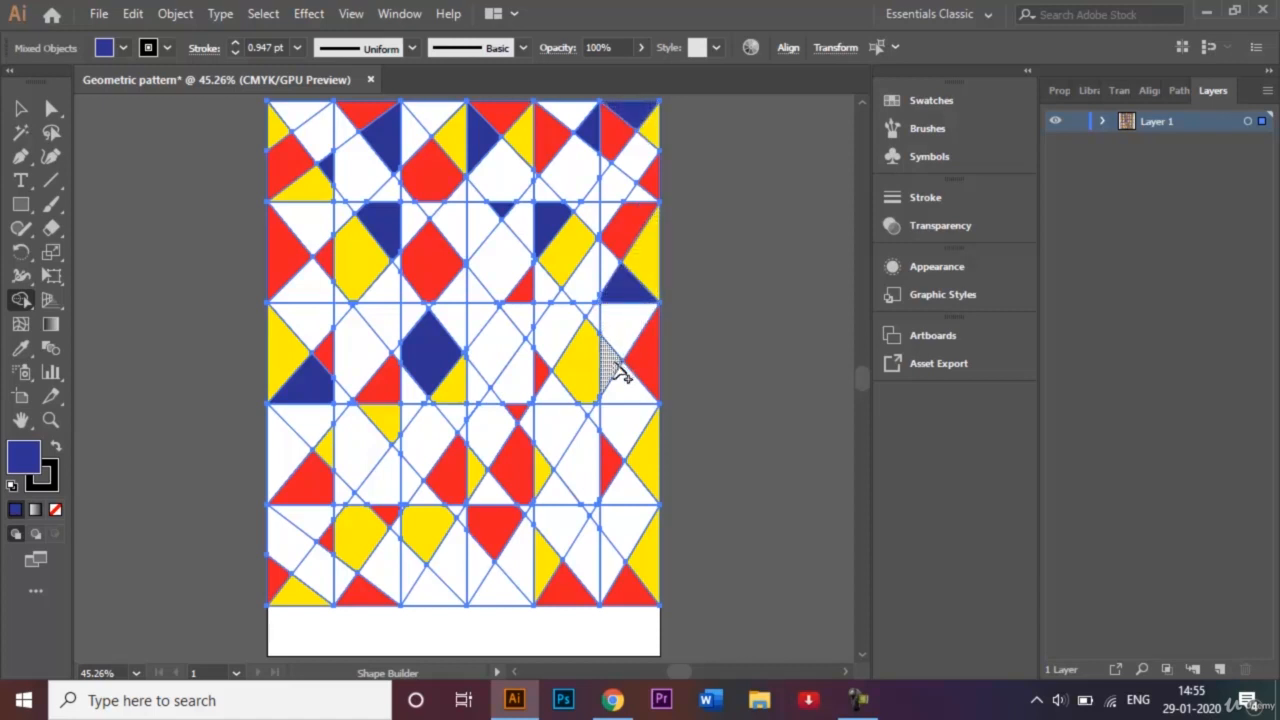
pyautogui.click(613, 365)
pyautogui.click(288, 455)
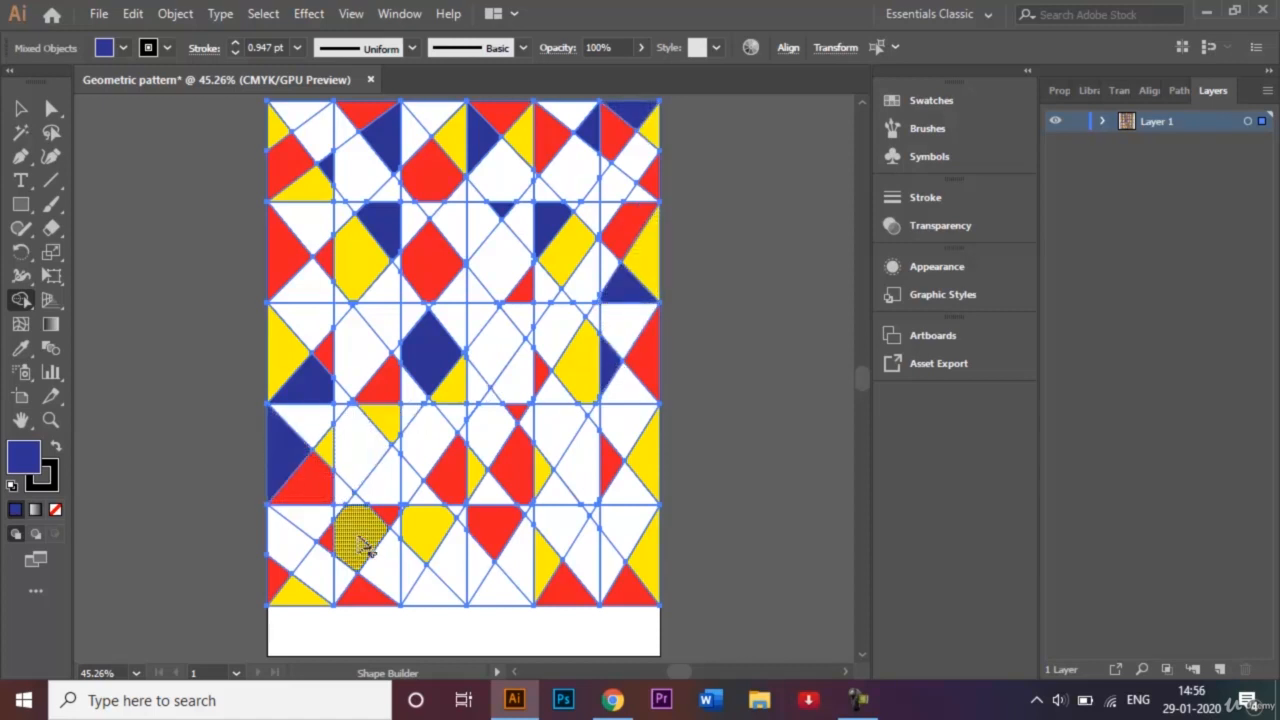
pyautogui.click(292, 540)
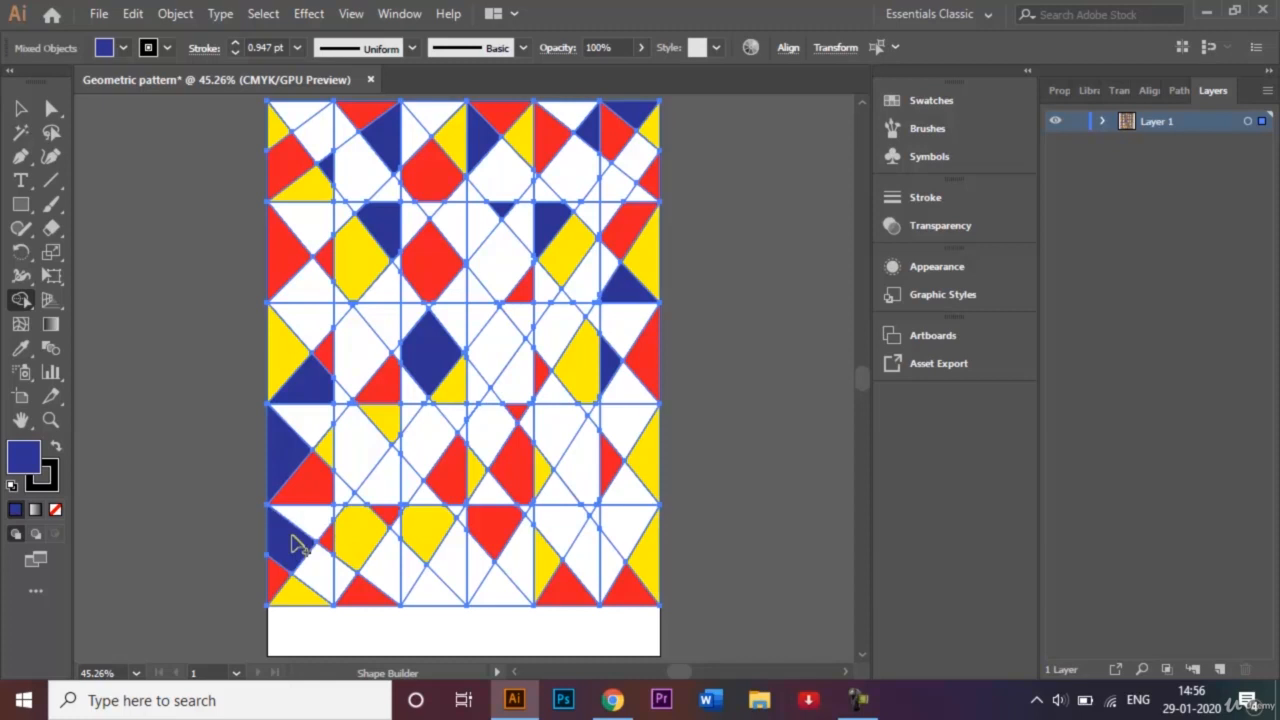
pyautogui.click(514, 563)
pyautogui.click(632, 490)
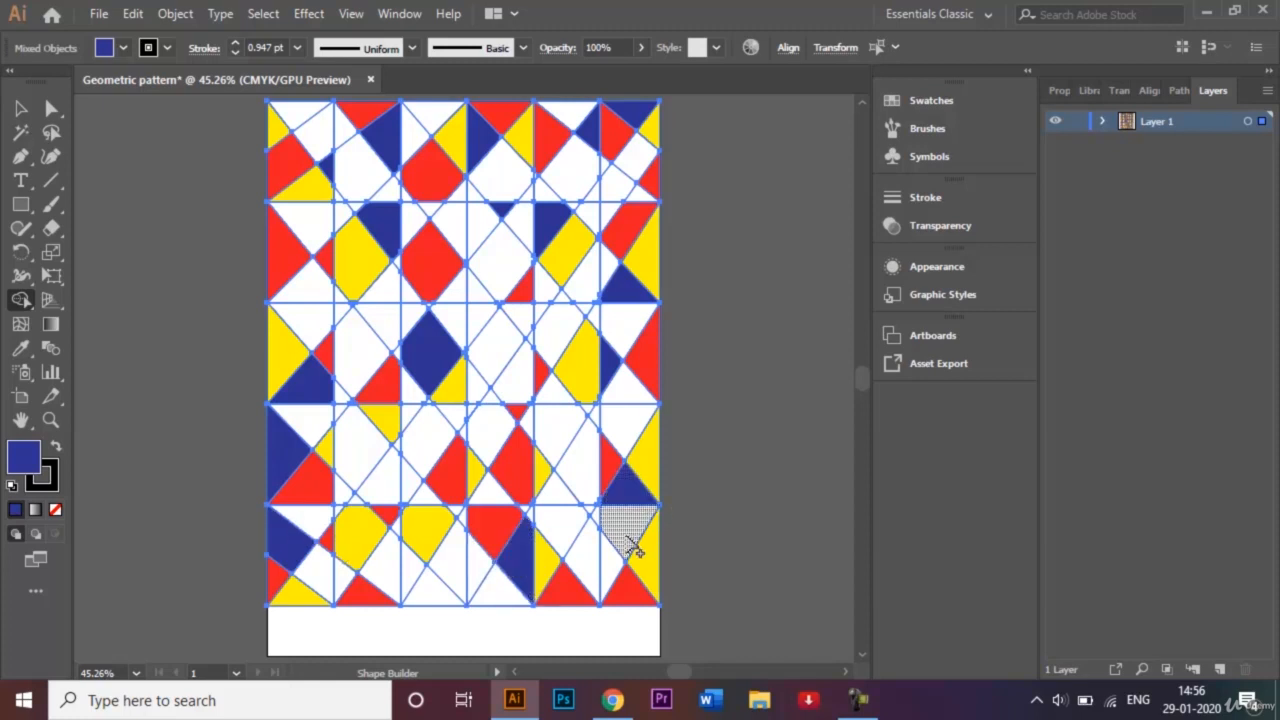
pyautogui.click(628, 540)
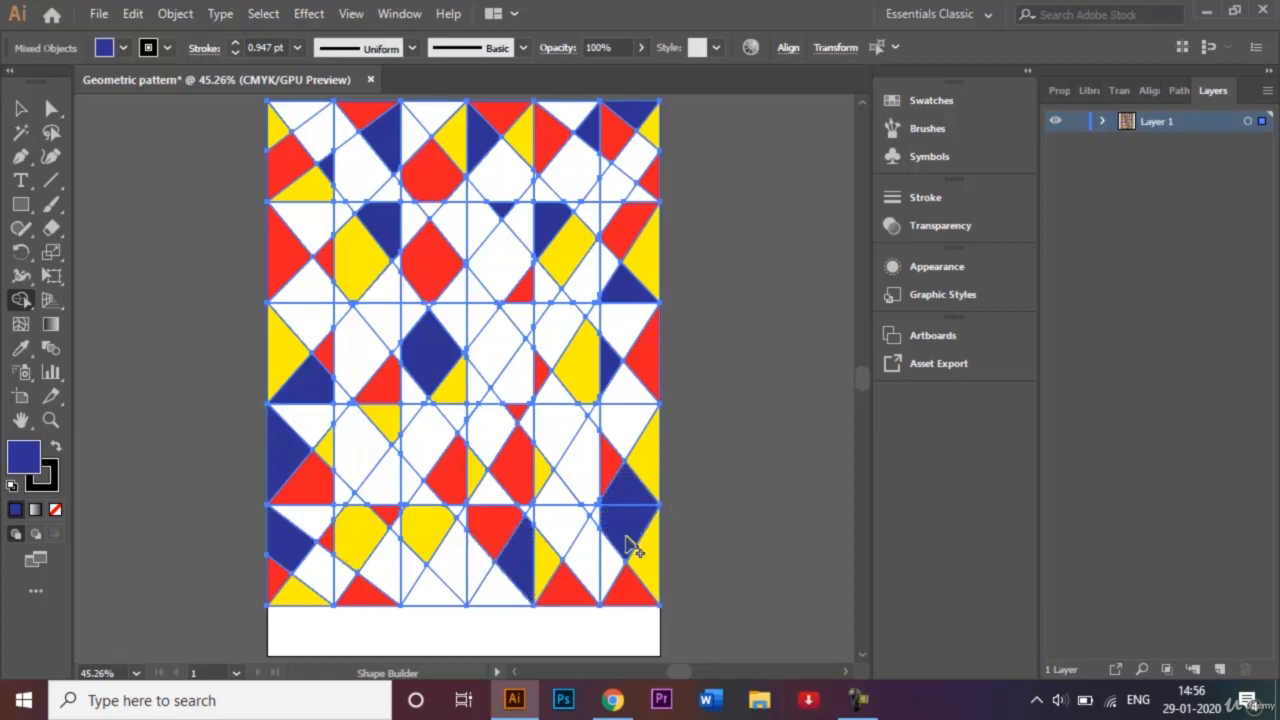
# Step: Fill five more white cells with blue using the Shape Builder: a third-row diamond, two fourth-row triangles and two fifth-row cells
pyautogui.click(509, 362)
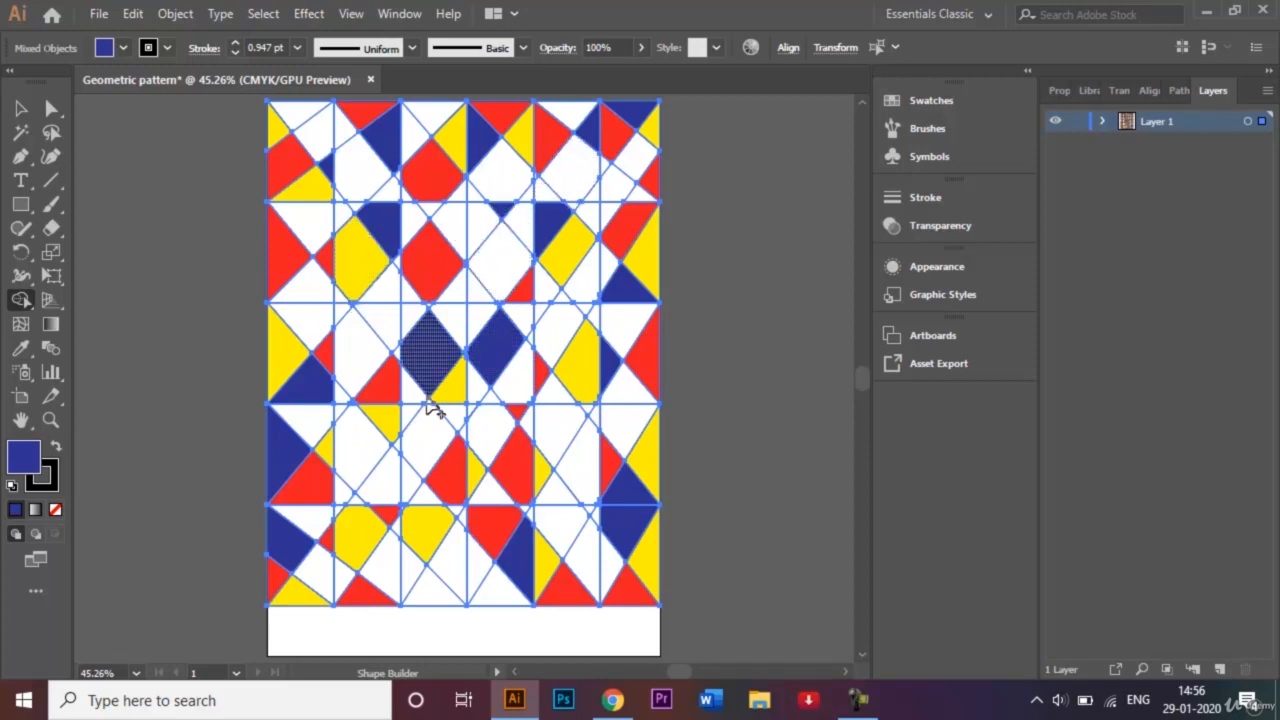
pyautogui.click(426, 588)
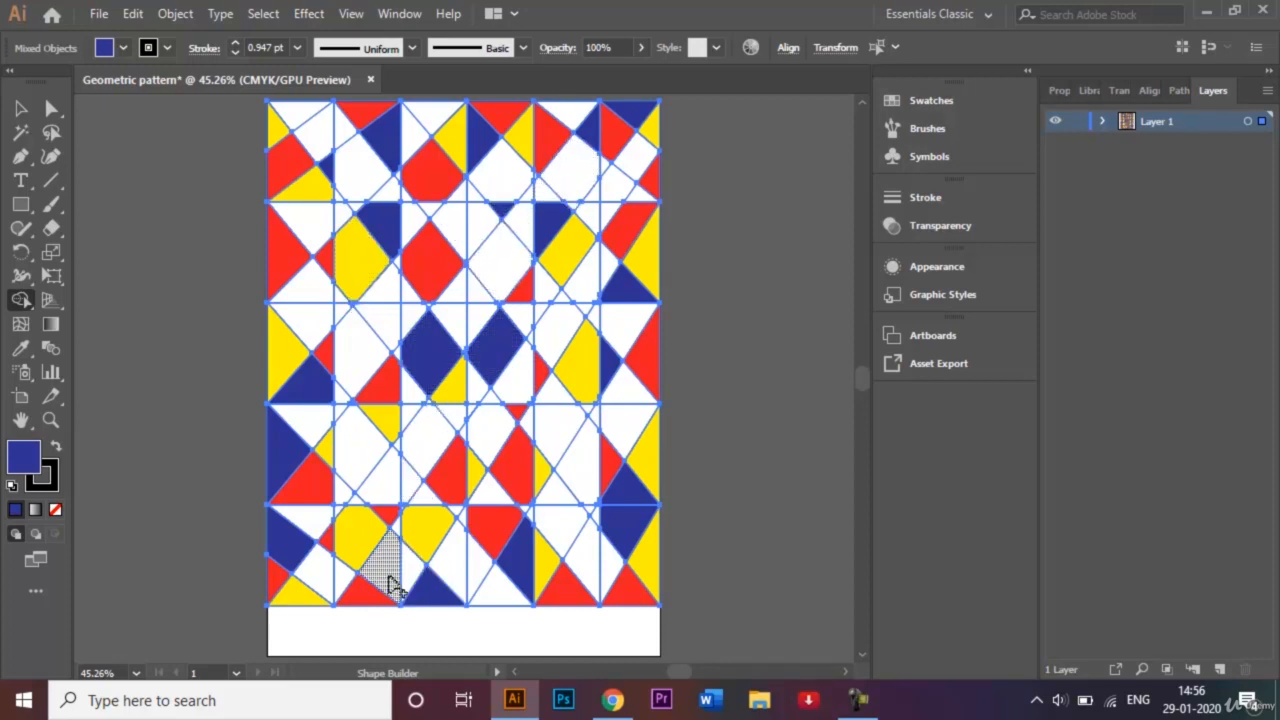
pyautogui.click(387, 578)
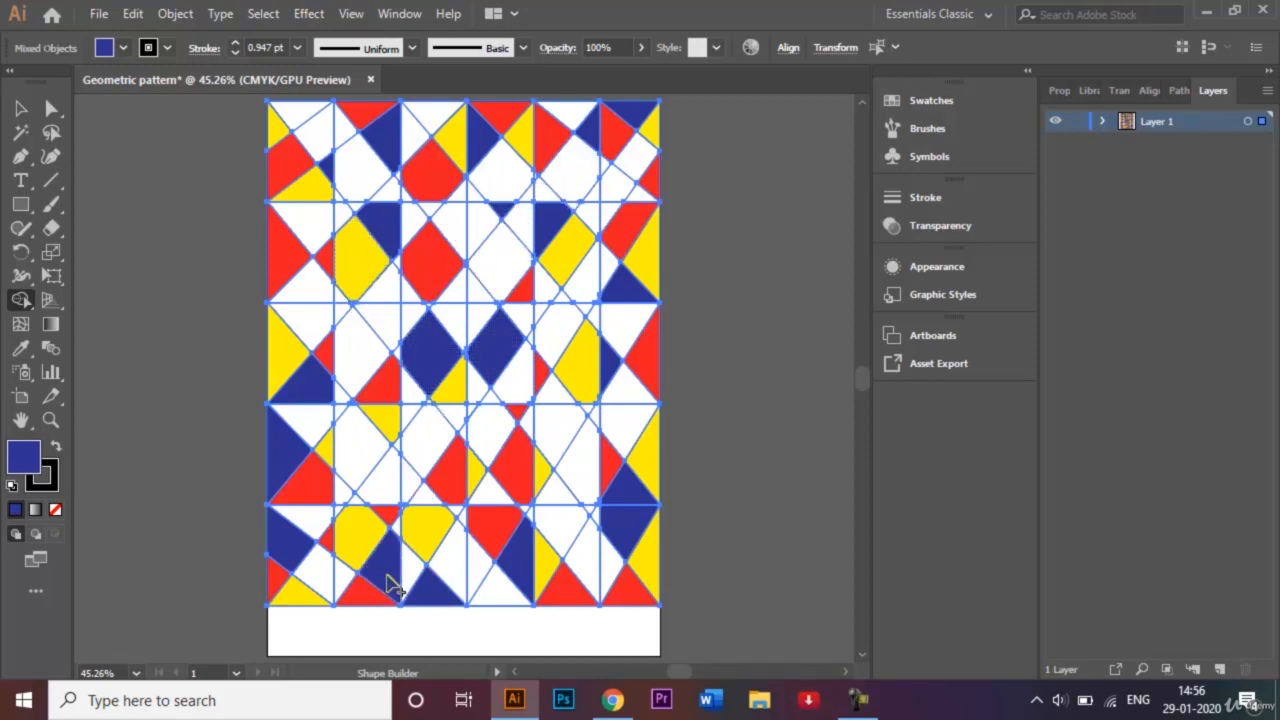
pyautogui.click(553, 500)
pyautogui.click(490, 492)
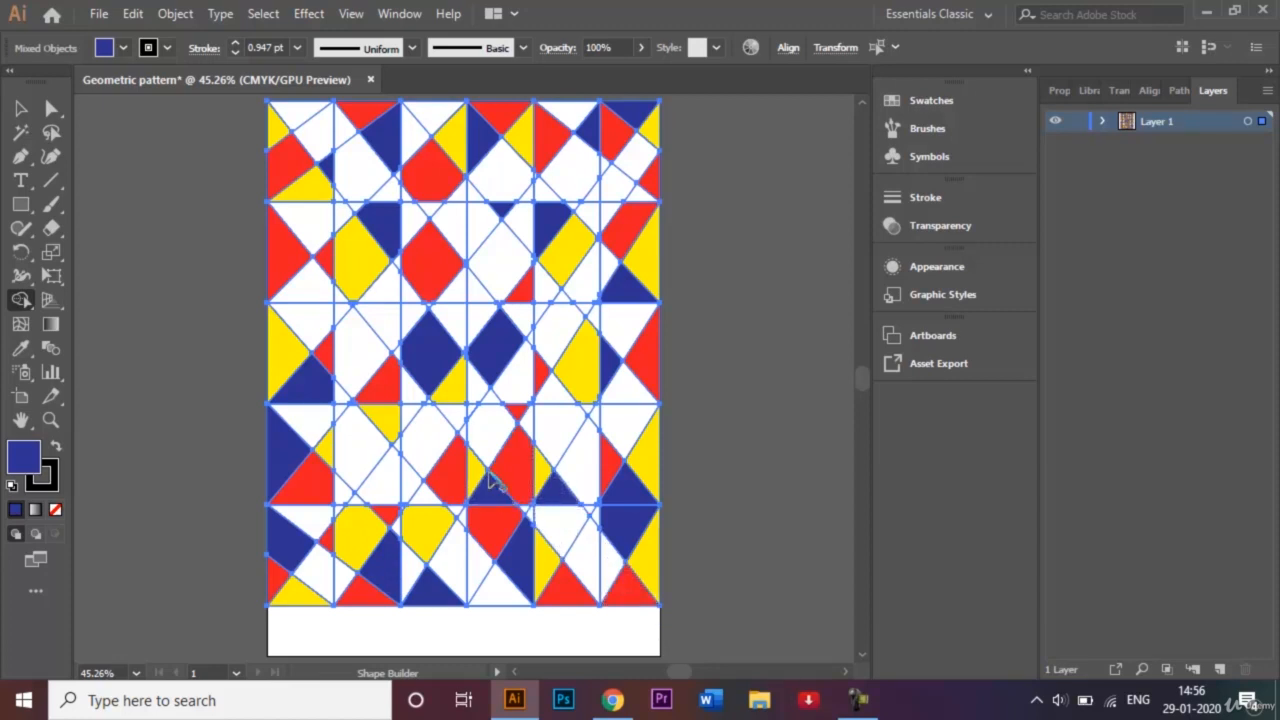
# Step: Switch the fill to purple and colour twelve scattered white cells across all five rows with the Shape Builder
pyautogui.click(123, 48)
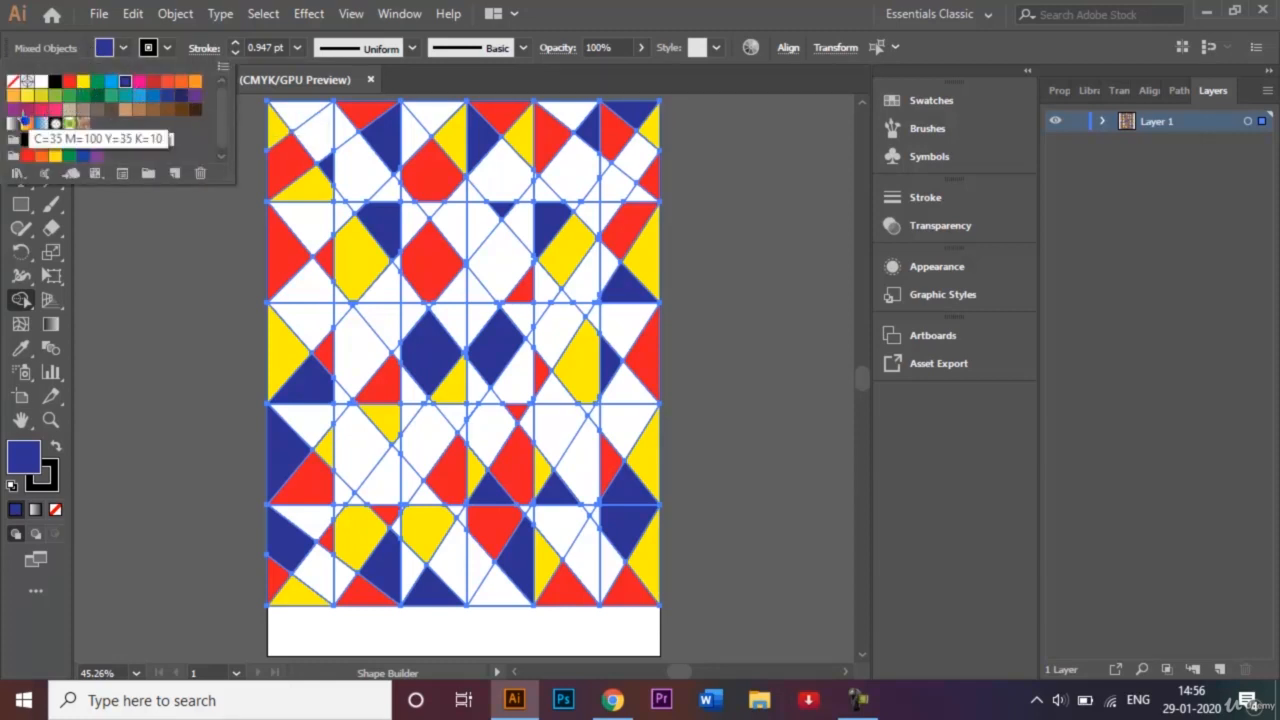
pyautogui.click(13, 109)
pyautogui.click(204, 232)
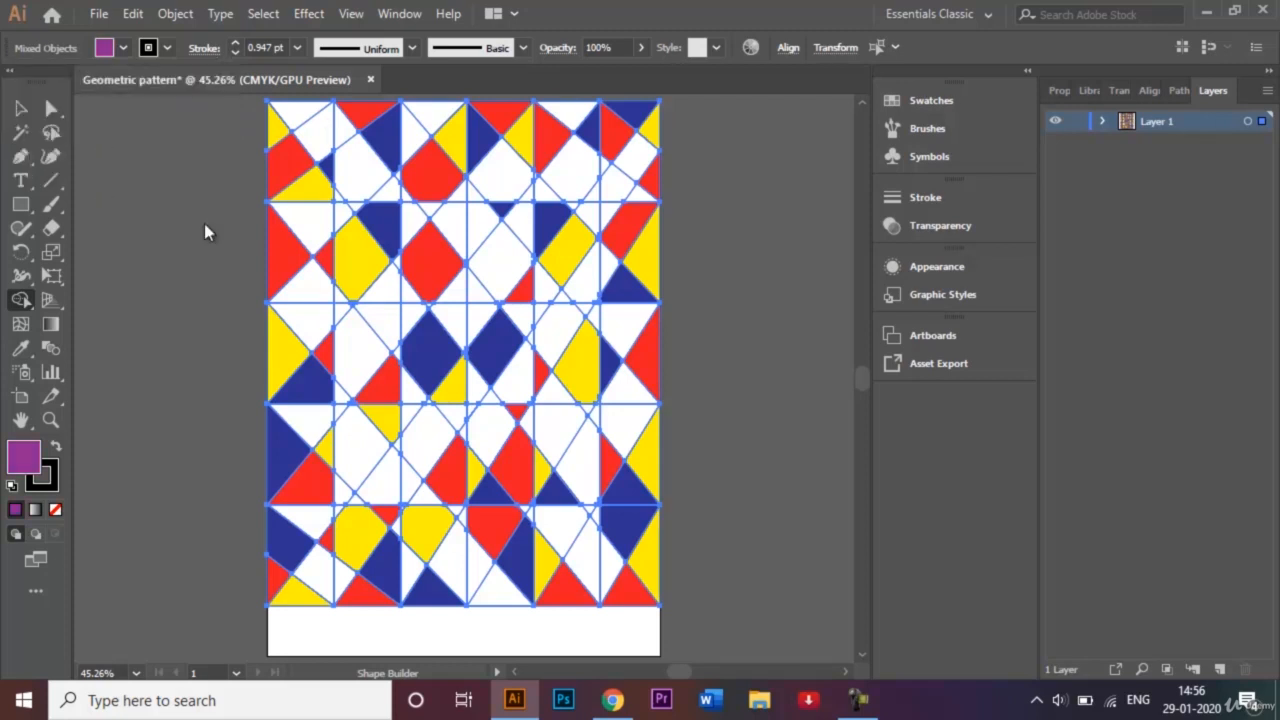
pyautogui.click(310, 284)
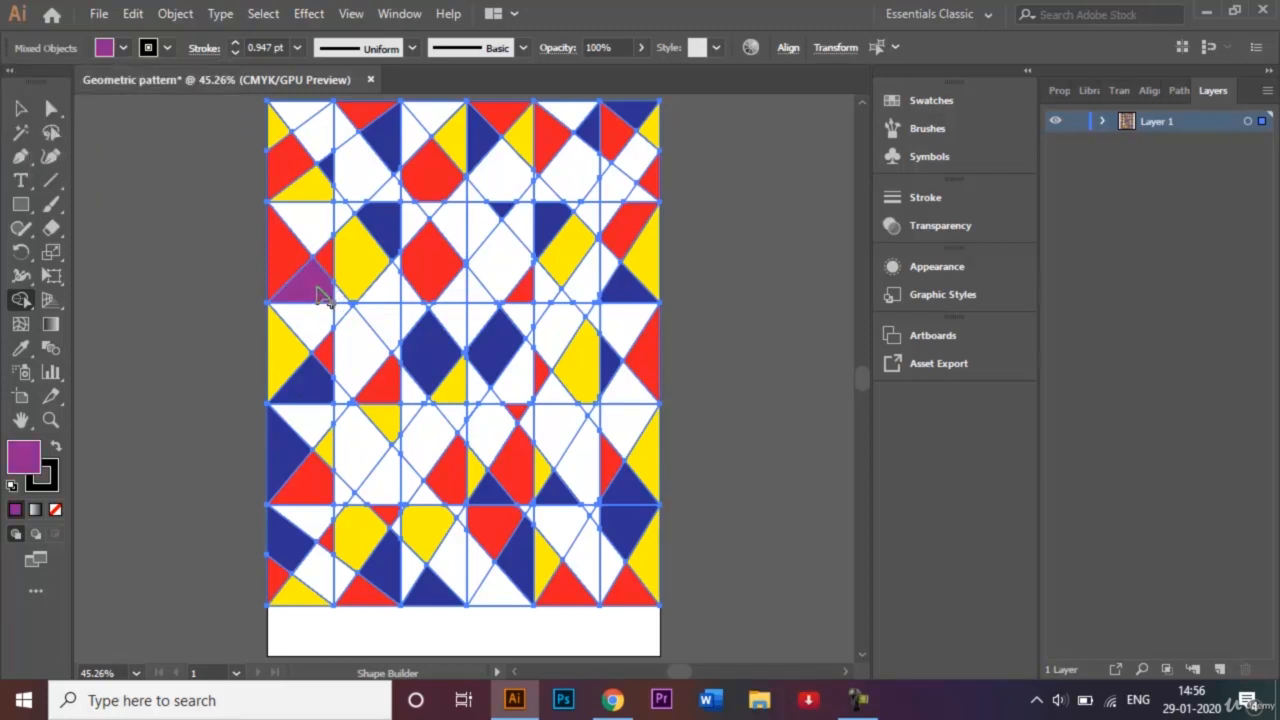
pyautogui.click(415, 128)
pyautogui.click(310, 428)
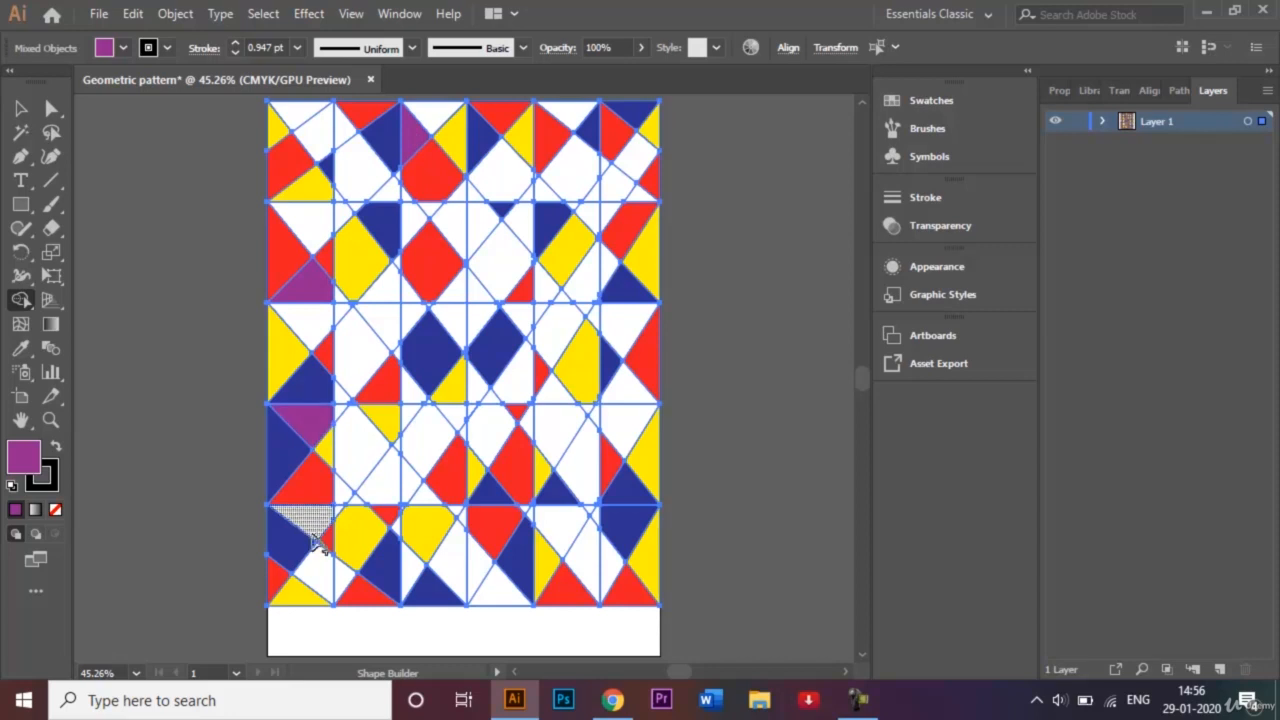
pyautogui.click(312, 528)
pyautogui.click(316, 570)
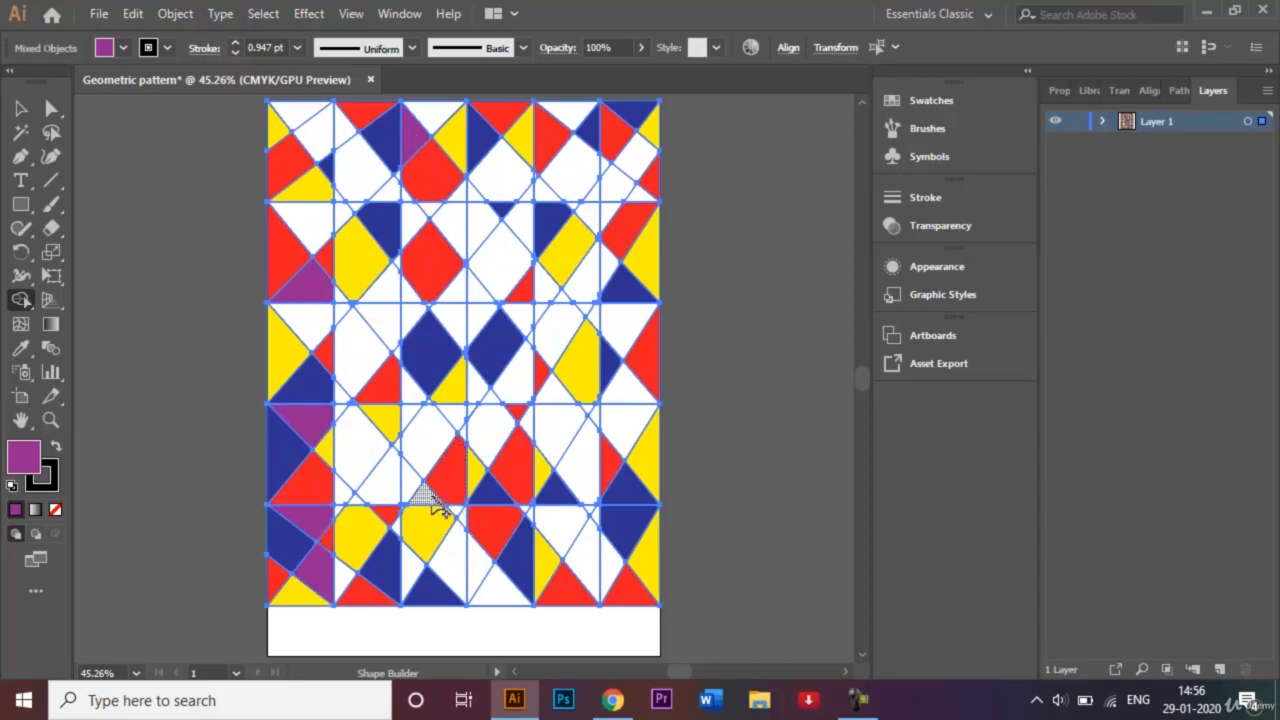
pyautogui.click(427, 502)
pyautogui.click(340, 582)
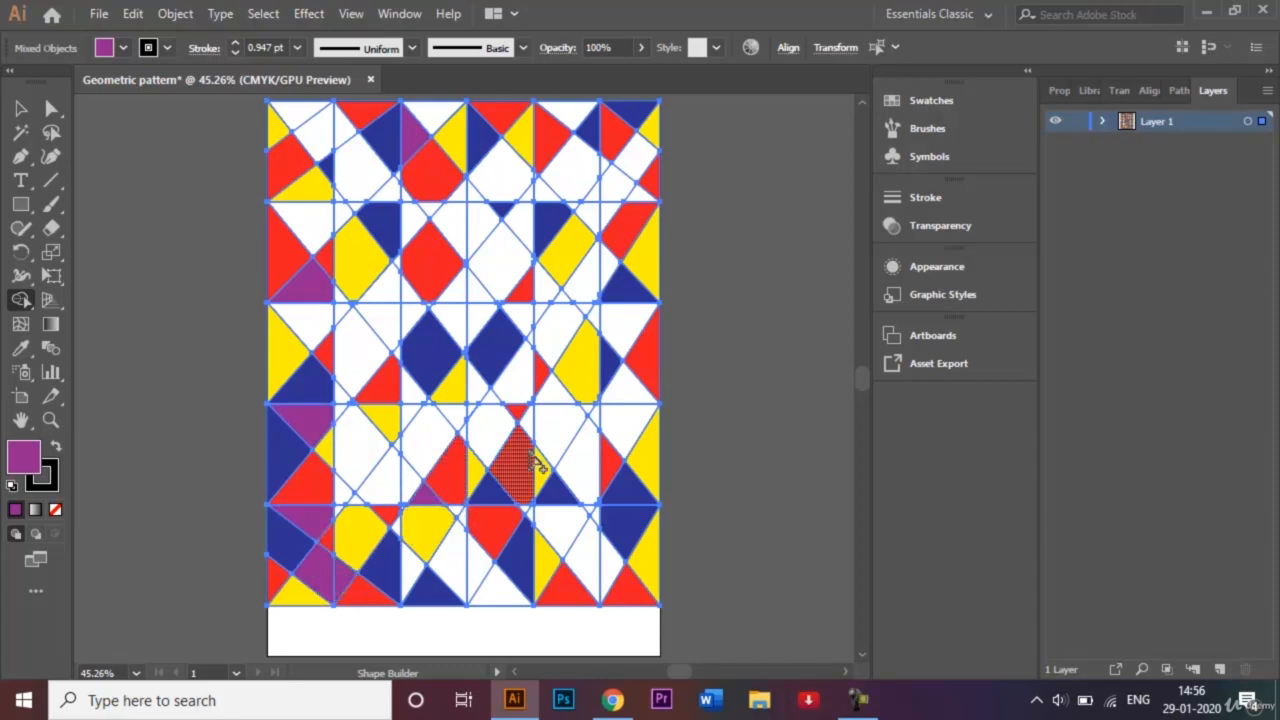
pyautogui.click(637, 402)
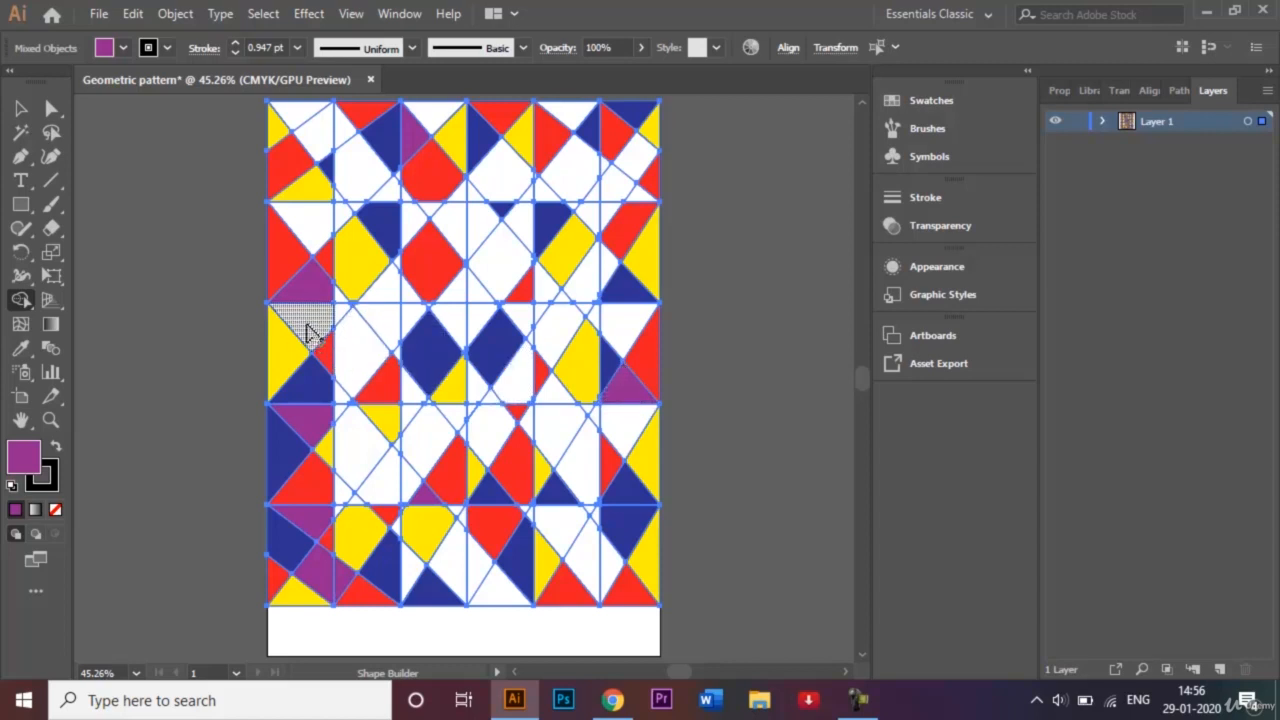
pyautogui.click(493, 170)
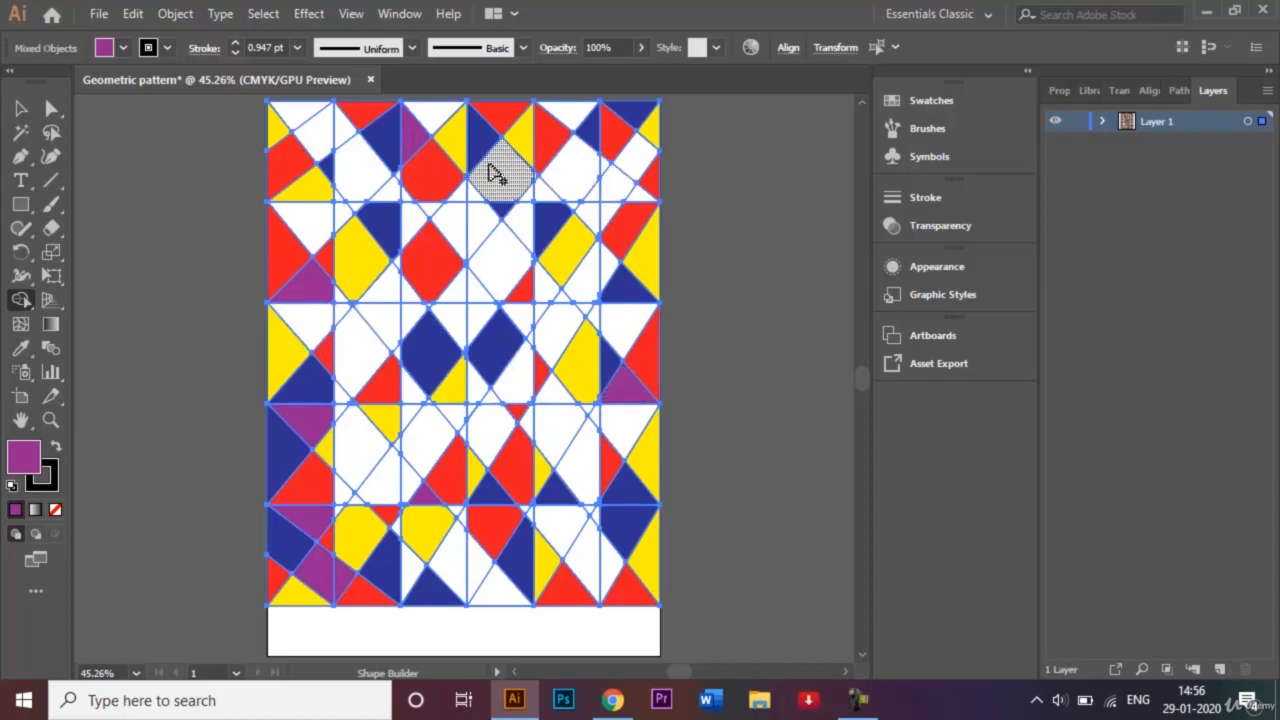
pyautogui.click(315, 138)
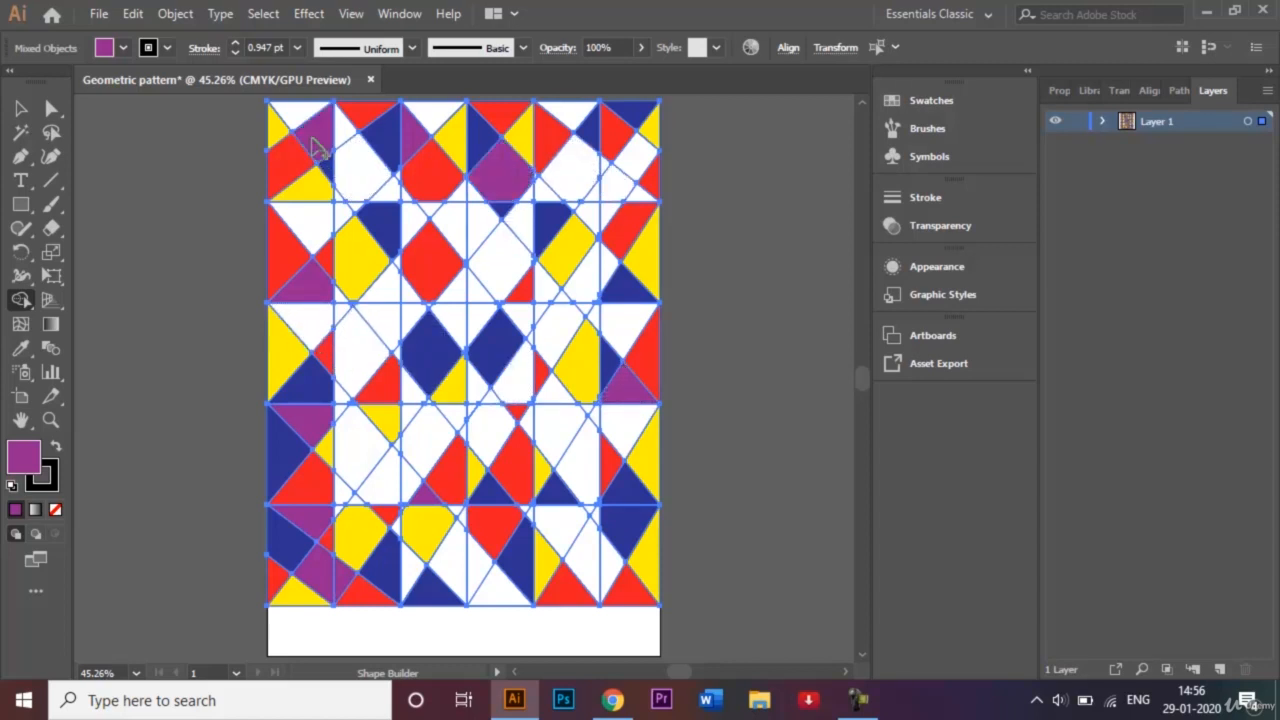
pyautogui.click(620, 331)
pyautogui.click(362, 348)
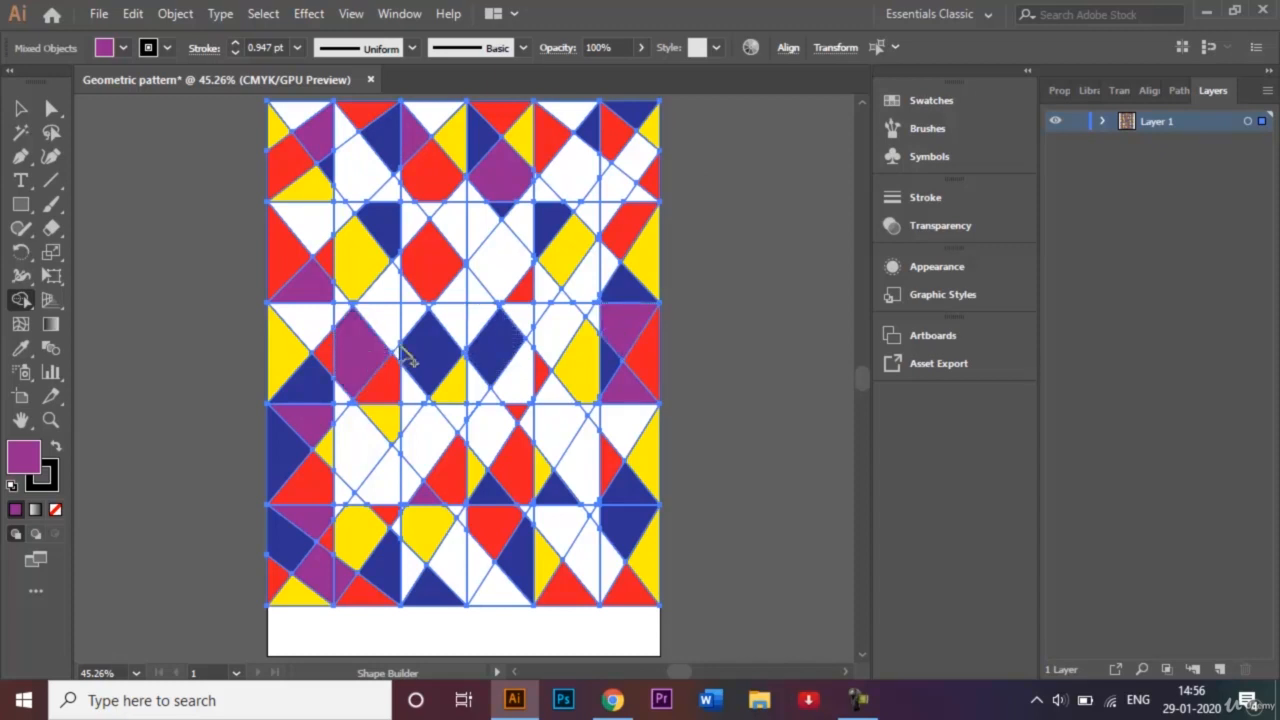
# Step: Fill about eleven more scattered white cells with purple, mainly in the four columns on the right half of the grid
pyautogui.click(451, 324)
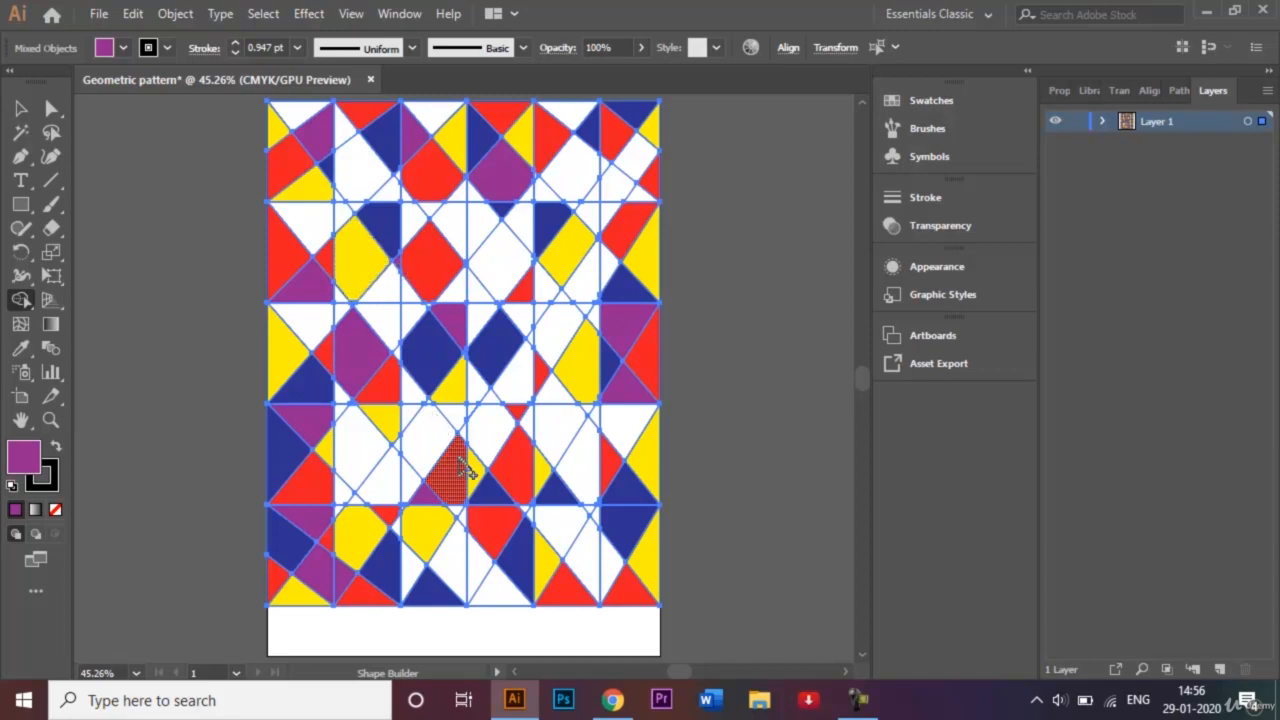
pyautogui.click(583, 482)
pyautogui.click(558, 545)
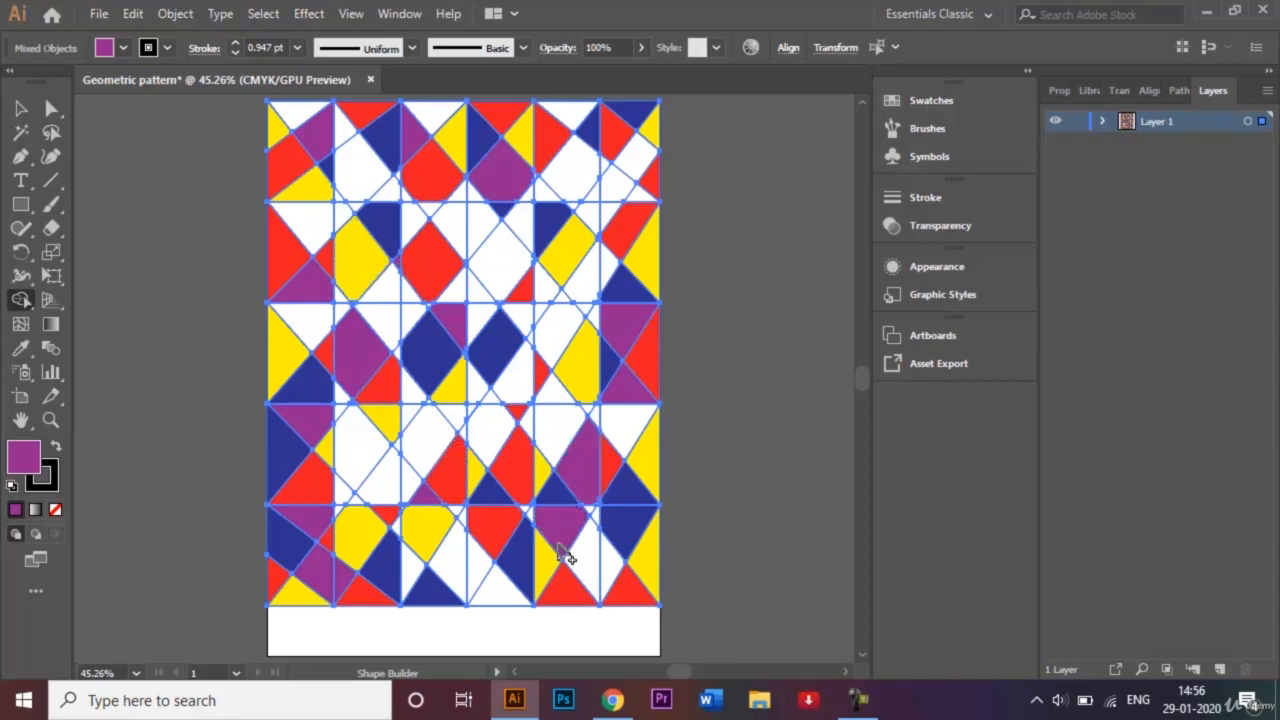
pyautogui.click(452, 565)
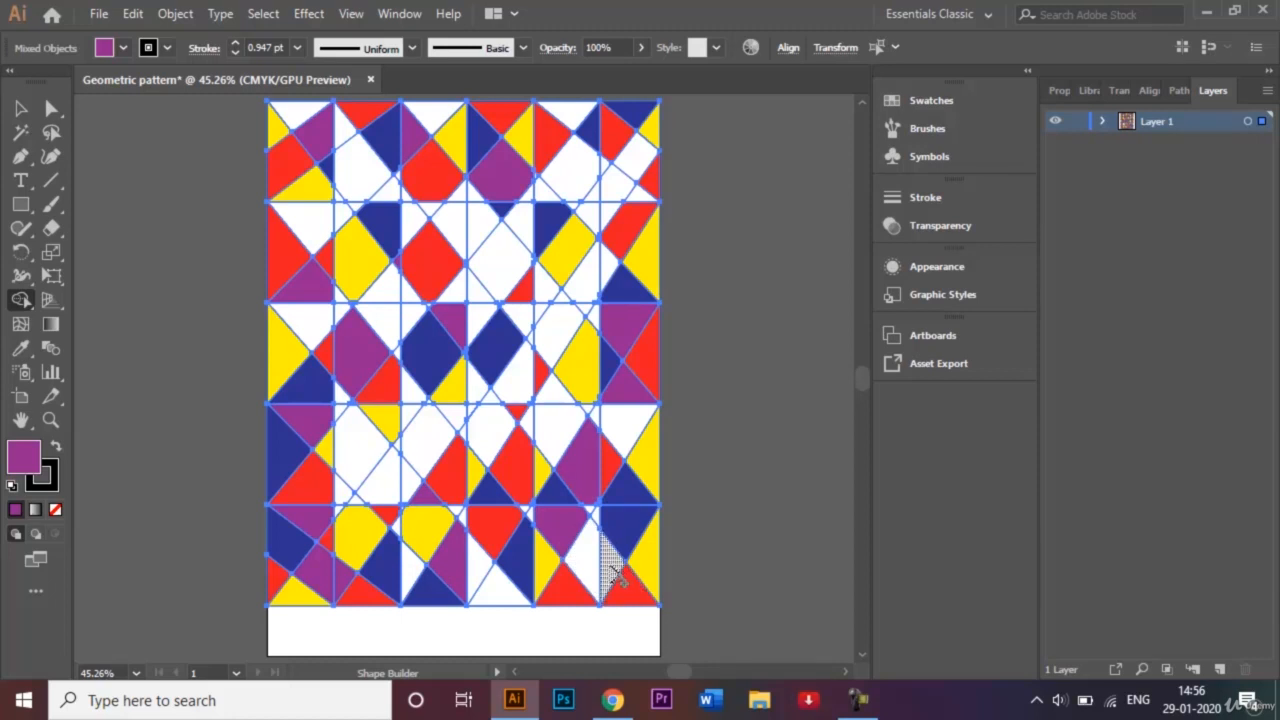
pyautogui.click(622, 378)
pyautogui.click(609, 551)
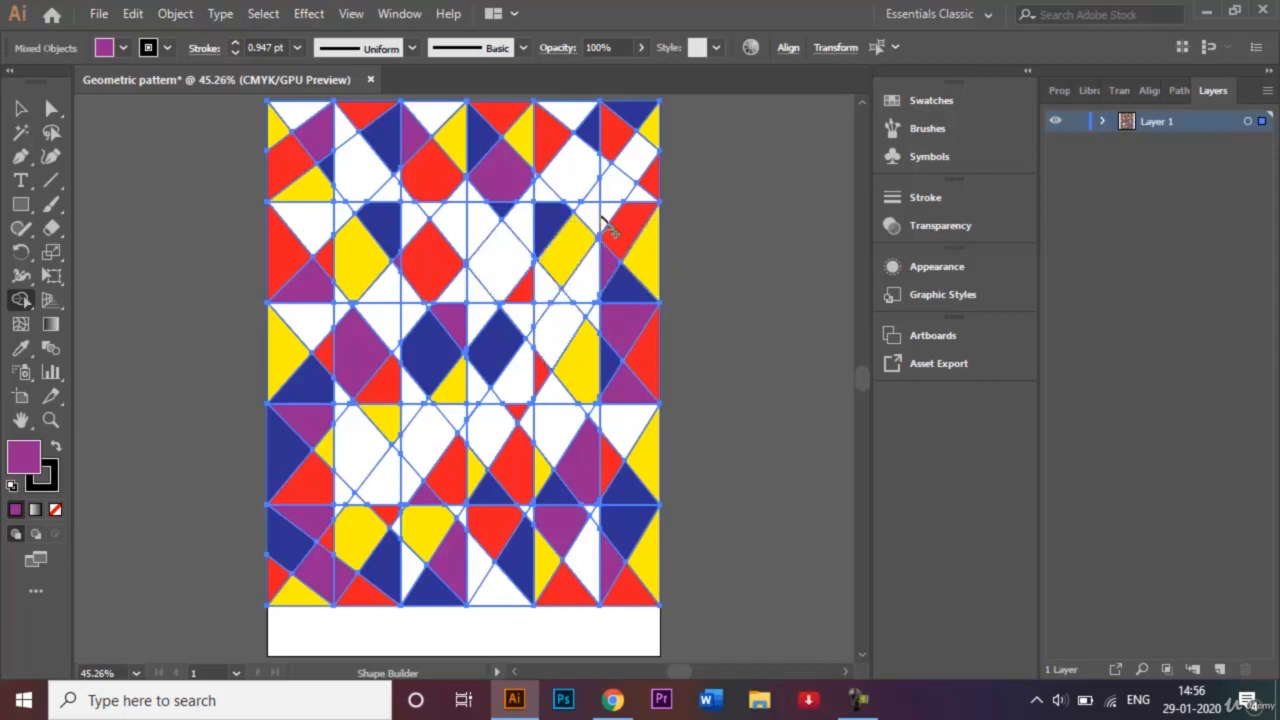
pyautogui.click(635, 161)
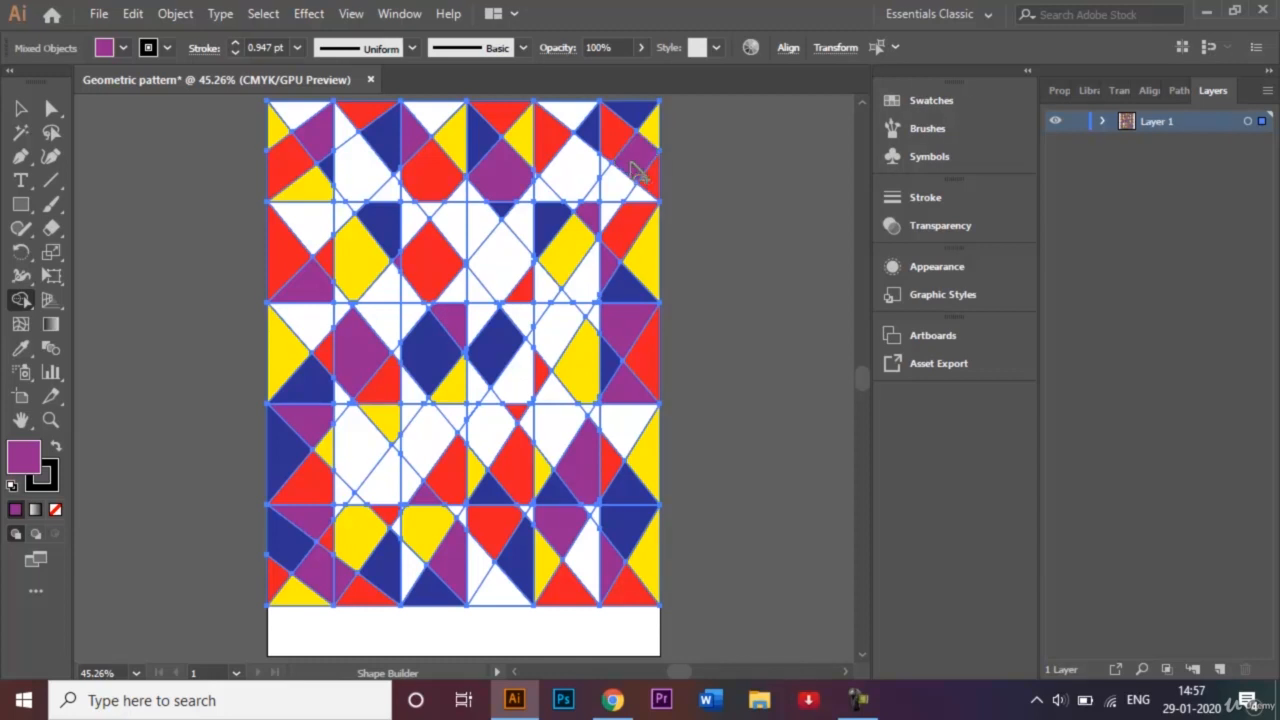
pyautogui.click(576, 118)
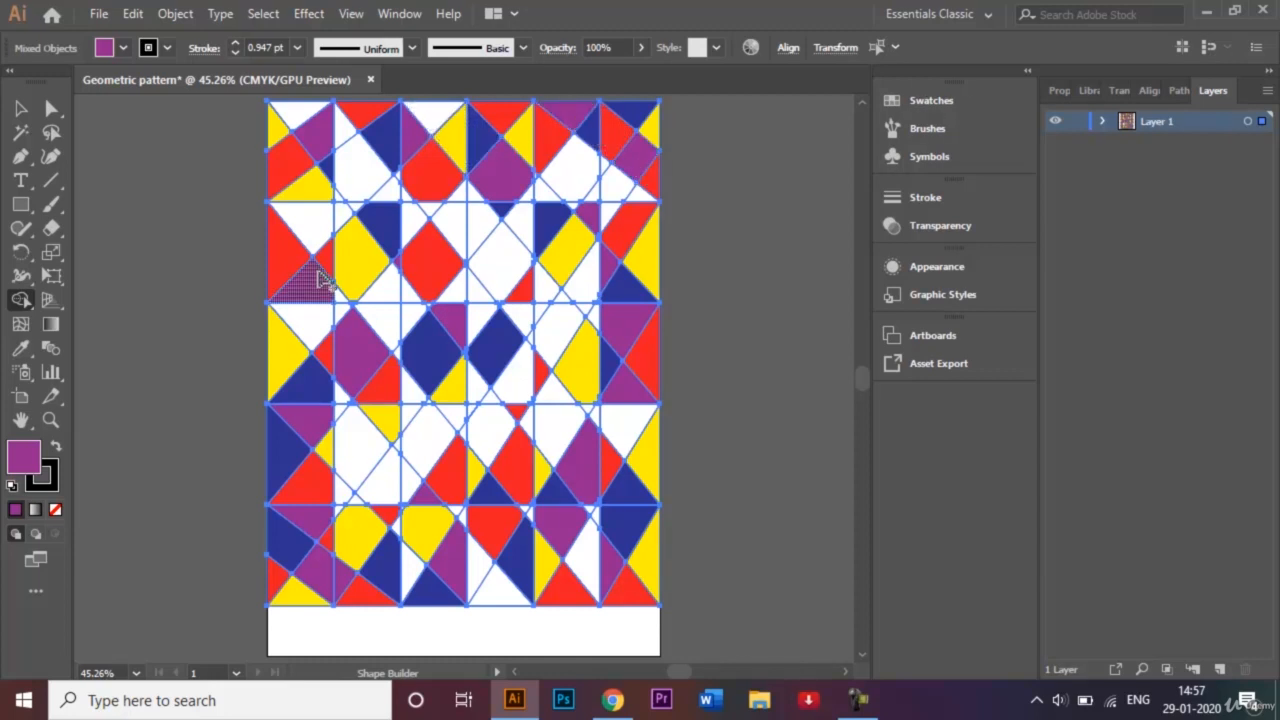
pyautogui.click(358, 455)
pyautogui.click(497, 438)
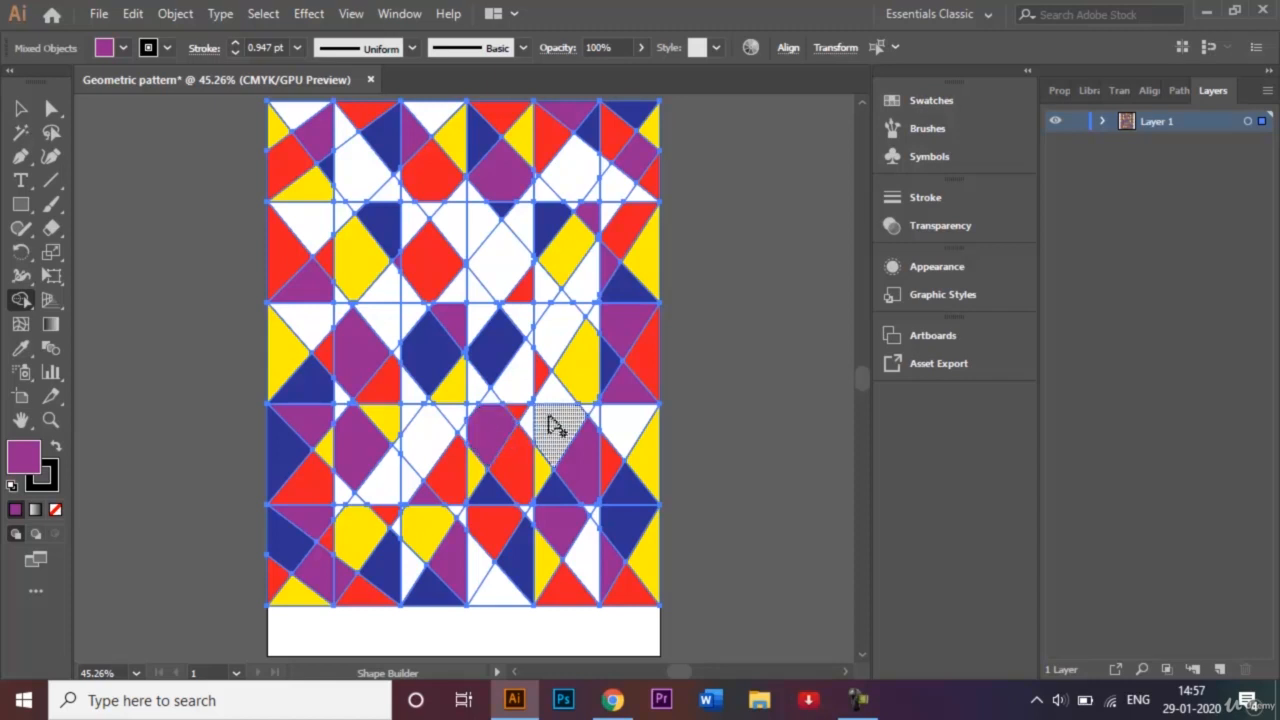
pyautogui.click(578, 336)
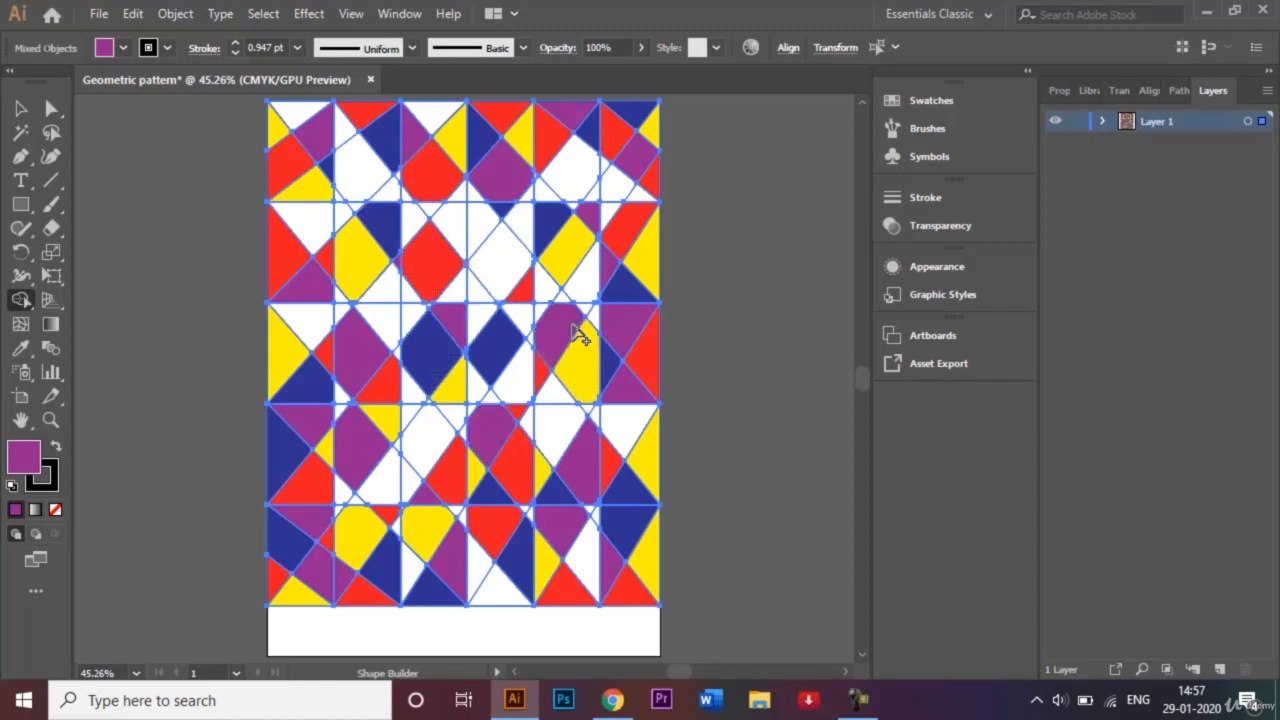
# Step: Switch the fill to pink and colour about a dozen scattered white cells across all five rows with the Shape Builder
pyautogui.click(147, 49)
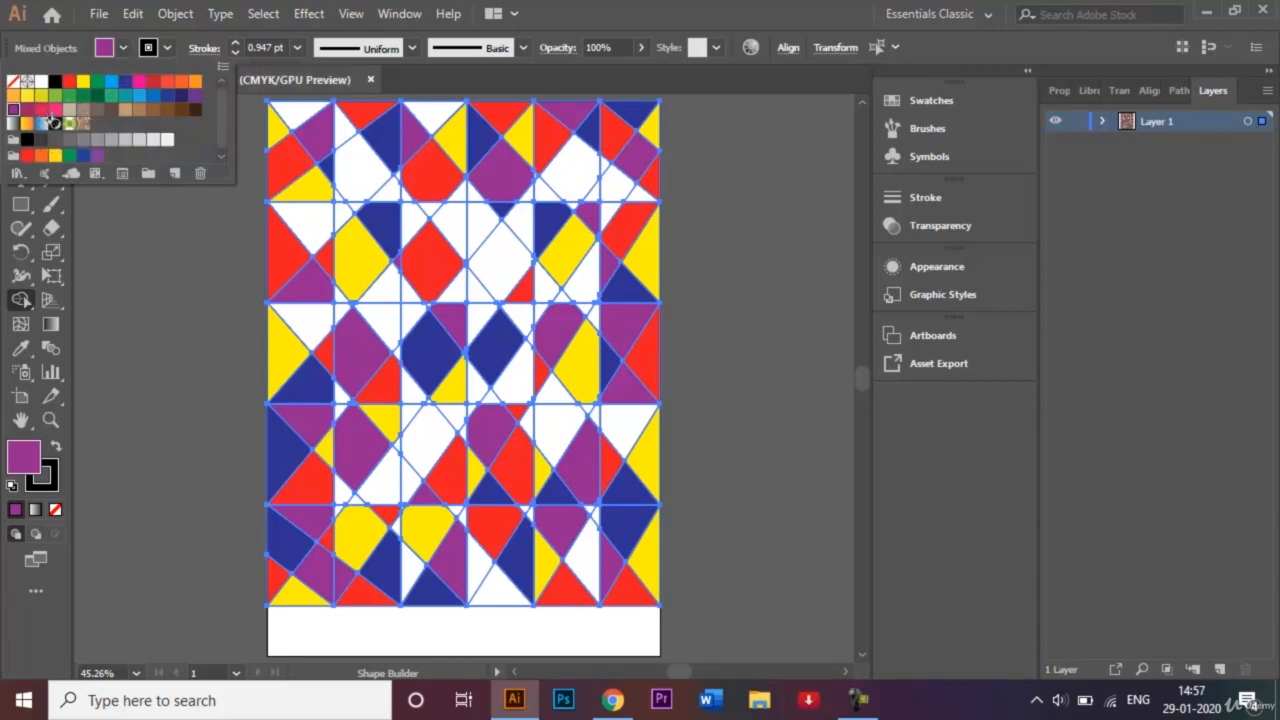
pyautogui.click(44, 122)
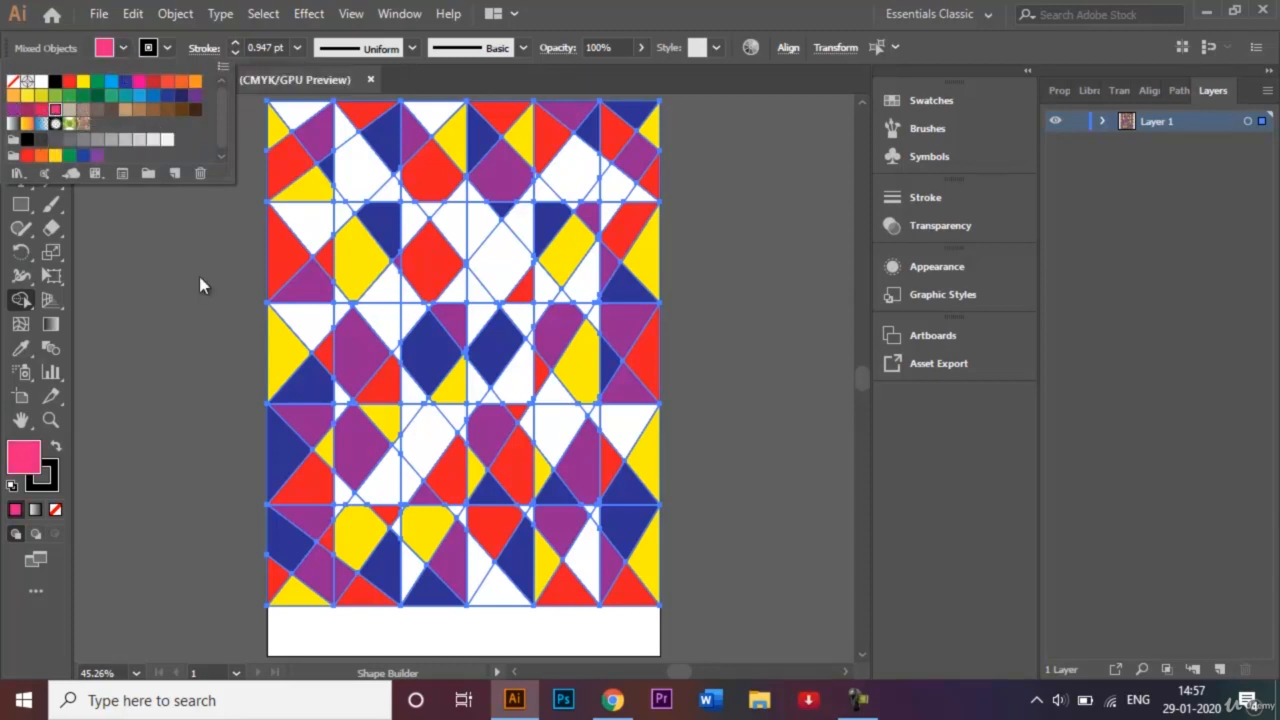
pyautogui.click(305, 326)
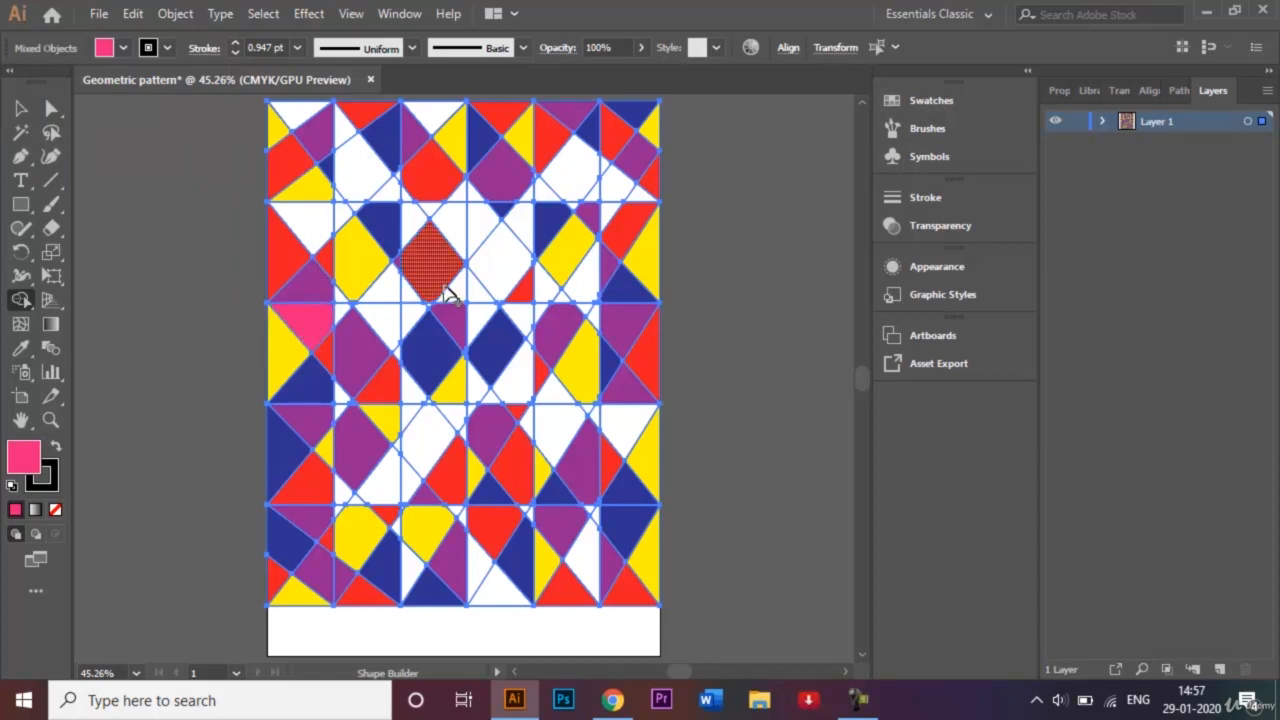
pyautogui.click(306, 224)
pyautogui.click(292, 120)
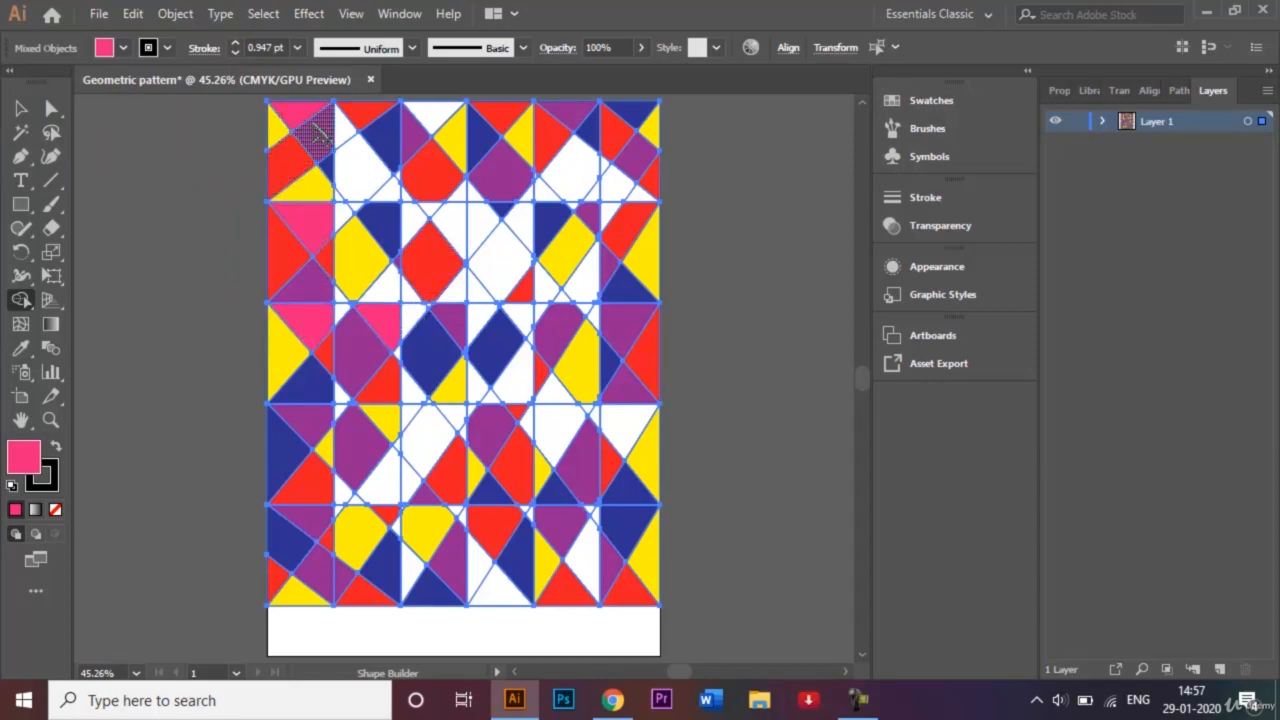
pyautogui.click(340, 135)
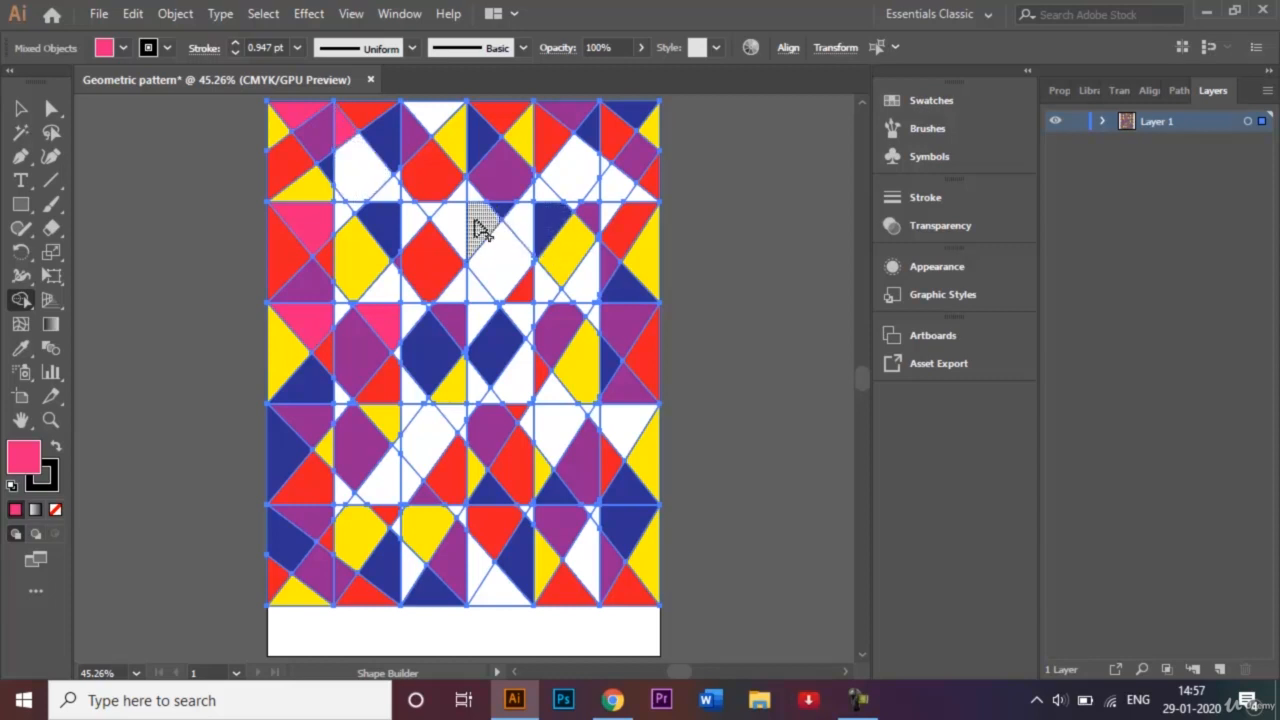
pyautogui.click(480, 225)
pyautogui.click(410, 578)
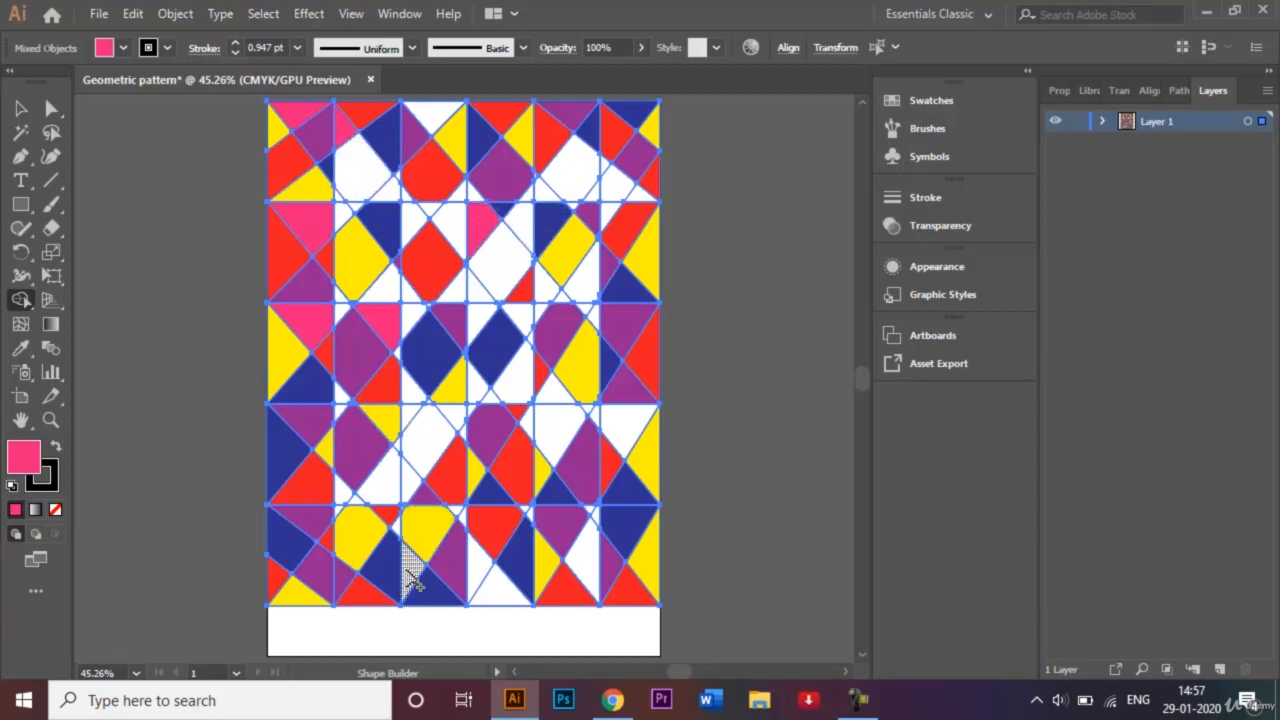
pyautogui.click(491, 594)
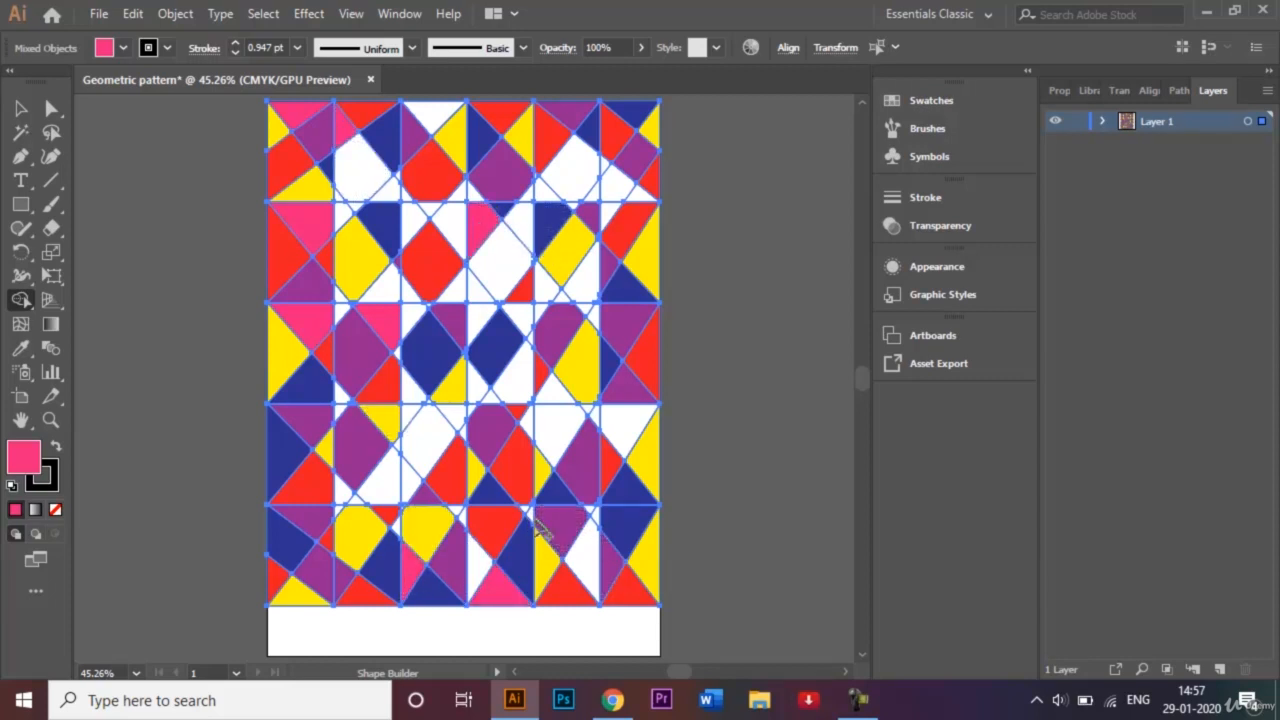
pyautogui.click(625, 430)
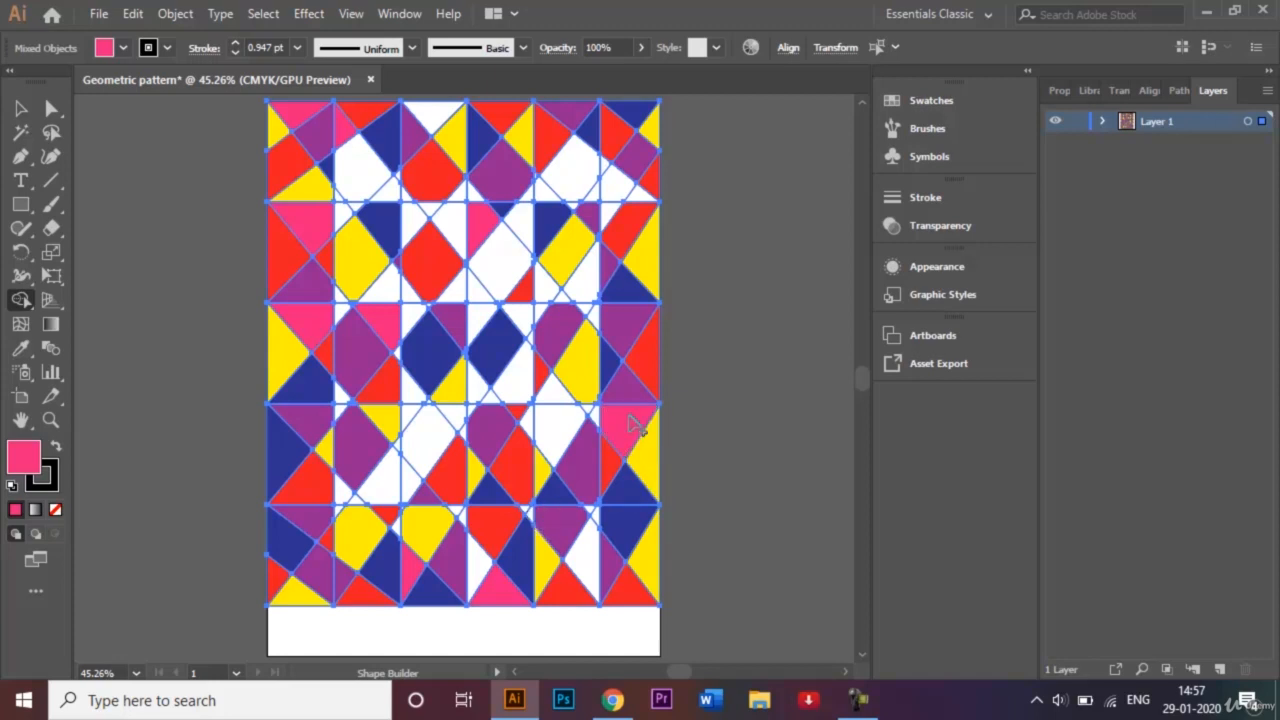
pyautogui.click(607, 214)
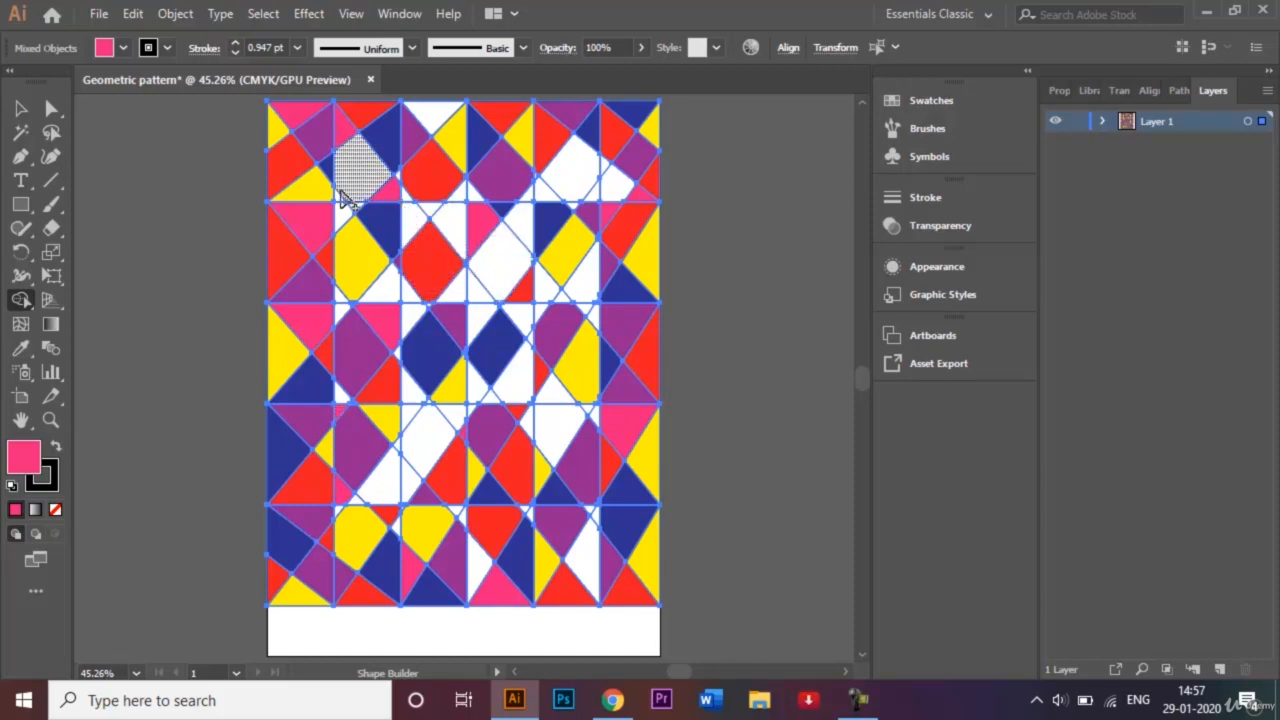
pyautogui.click(340, 193)
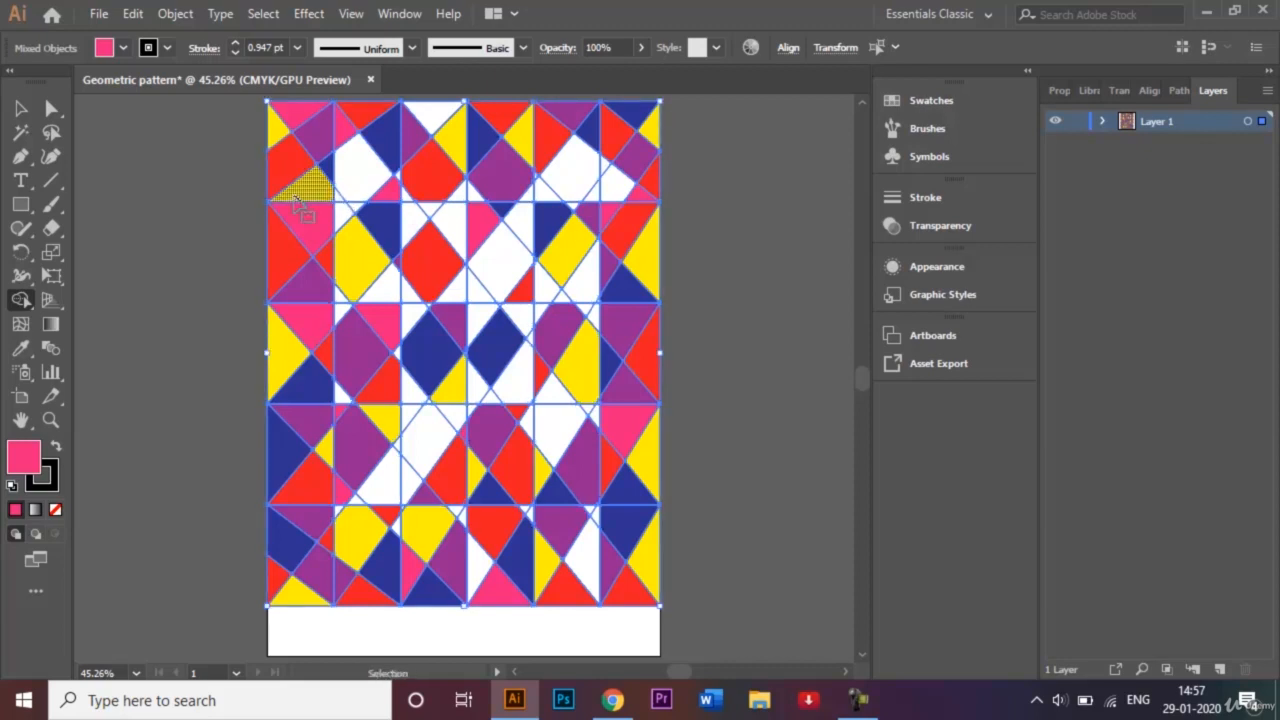
pyautogui.hotkey('ctrl', '+')
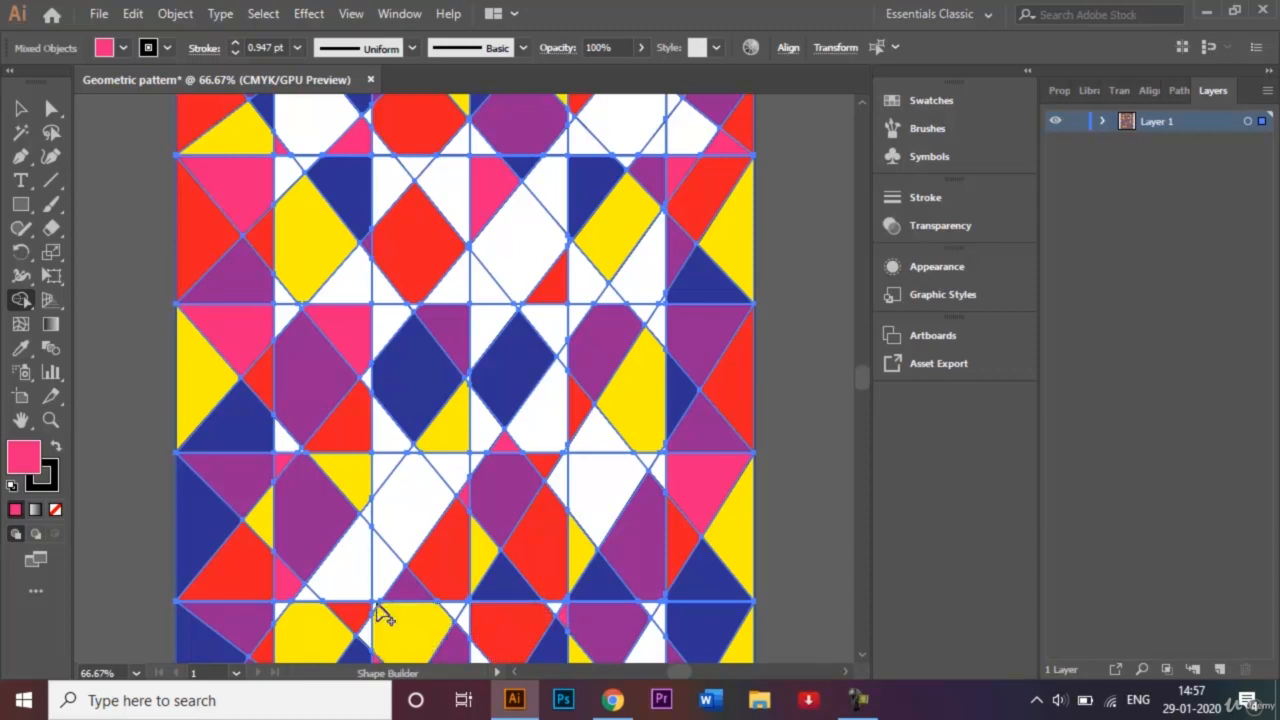
pyautogui.hotkey('ctrl', '+')
pyautogui.hotkey('ctrl', '+')
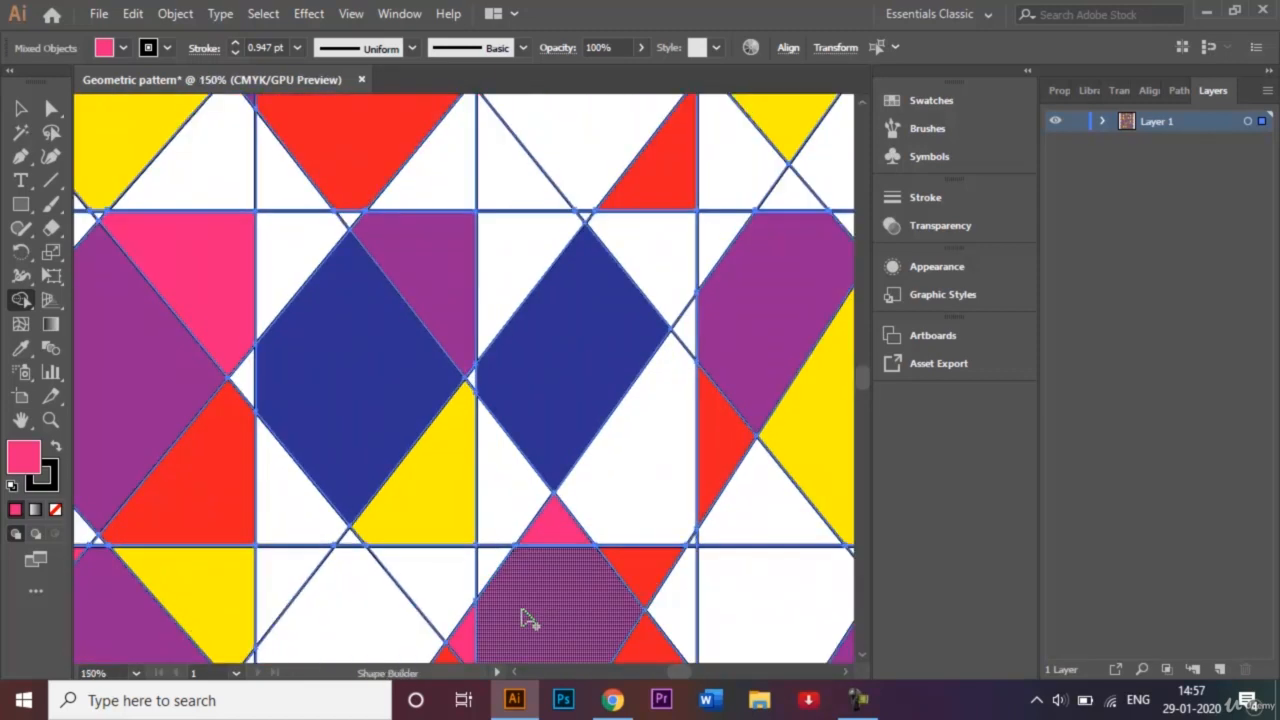
pyautogui.scroll(-10, 860, 655)
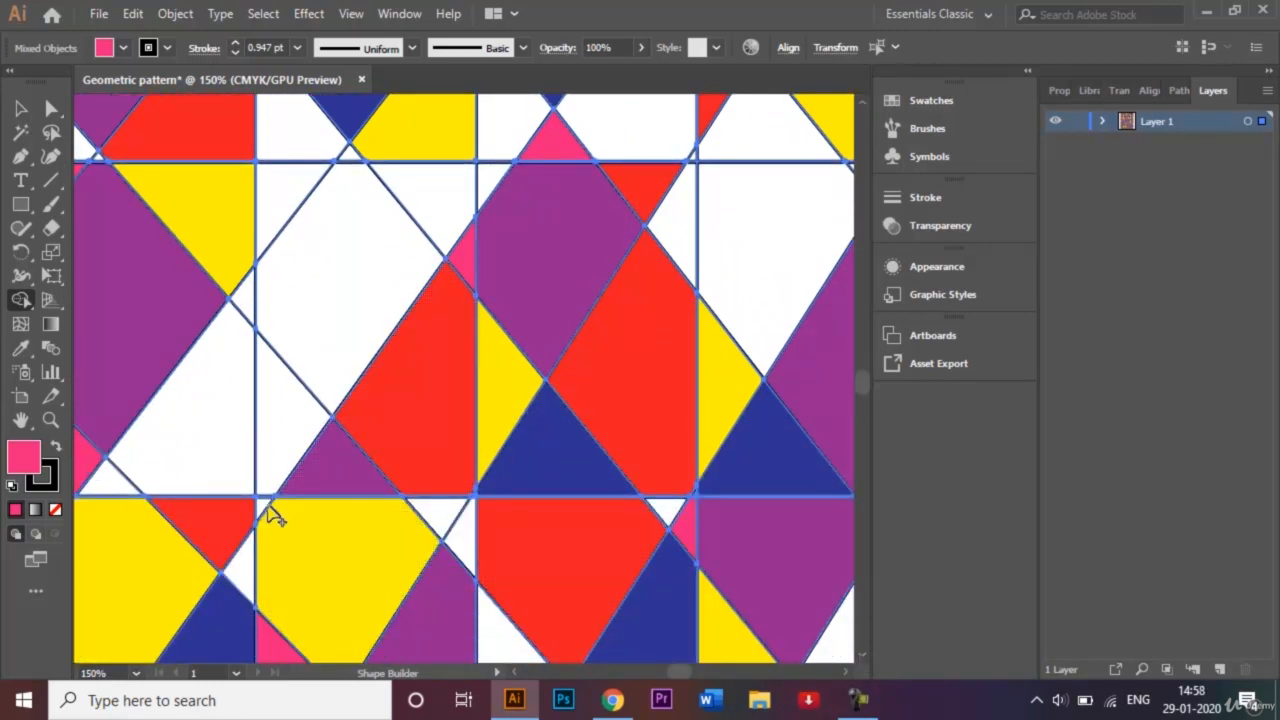
pyautogui.hotkey('ctrl', '0')
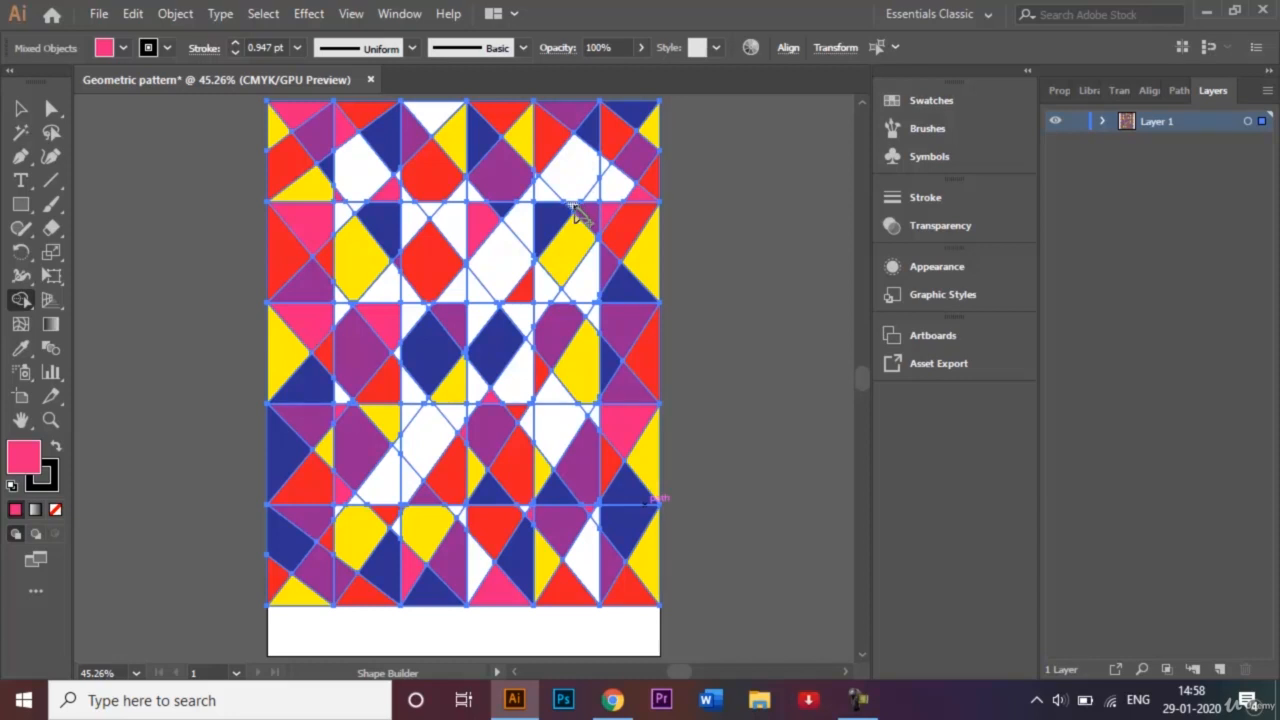
# Step: Switch the fill to green and colour four white cells in rows two to five with the Shape Builder
pyautogui.click(148, 47)
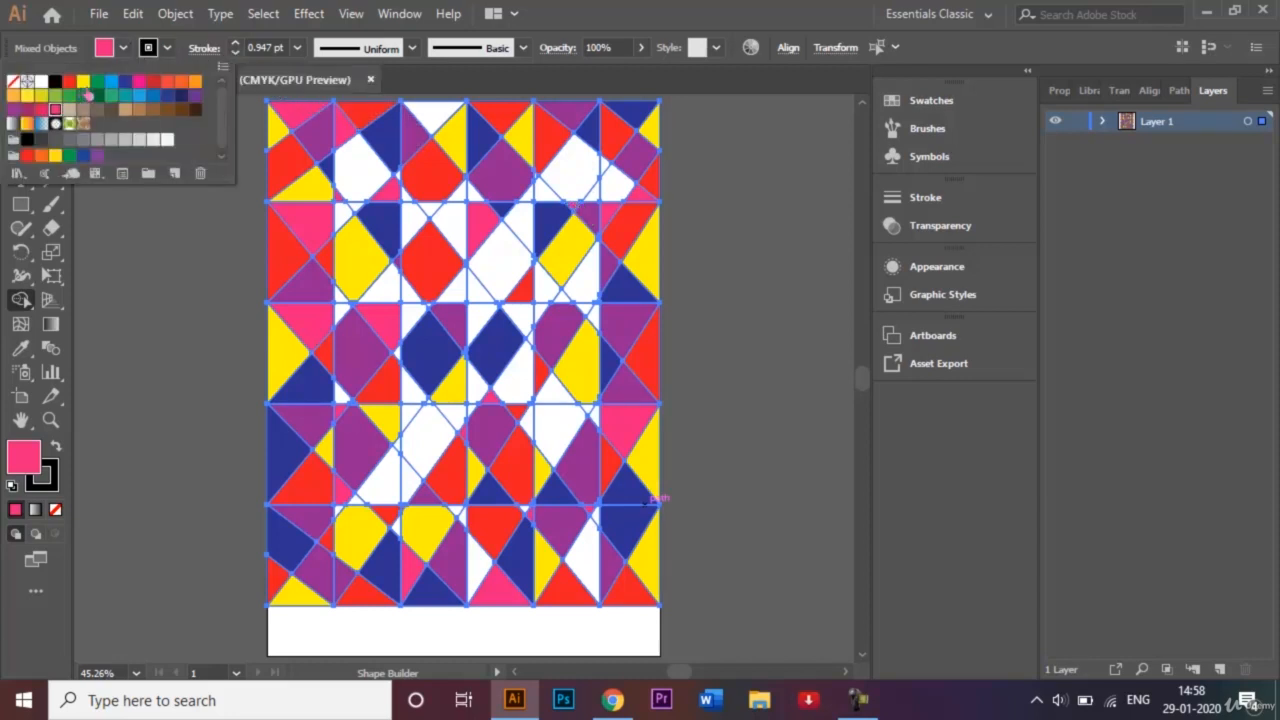
pyautogui.click(69, 95)
pyautogui.click(165, 243)
pyautogui.click(341, 213)
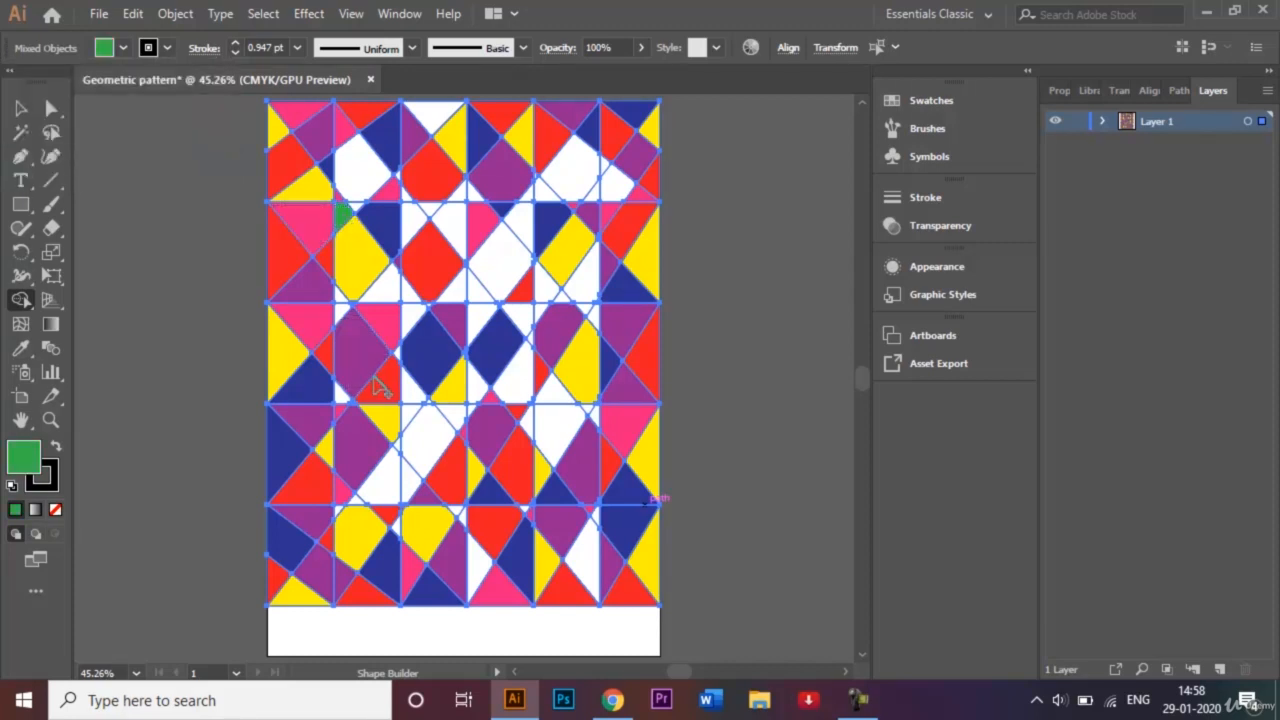
pyautogui.click(341, 393)
pyautogui.click(477, 563)
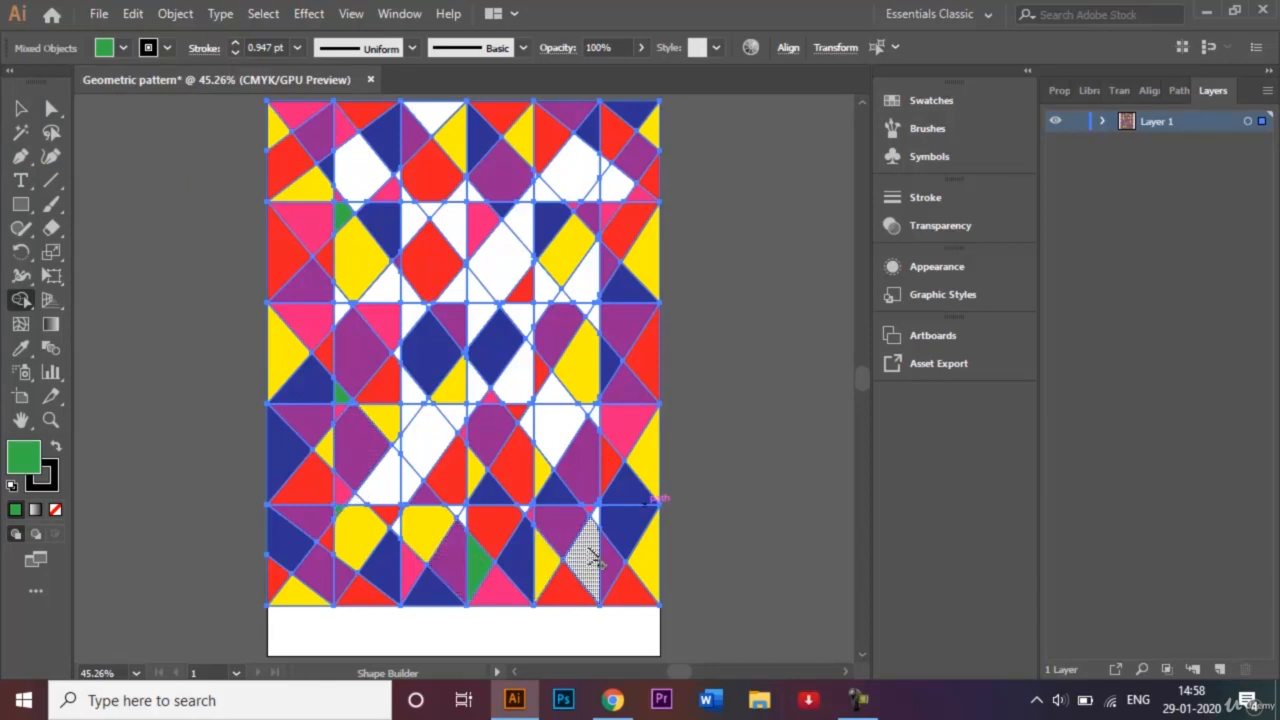
pyautogui.click(545, 420)
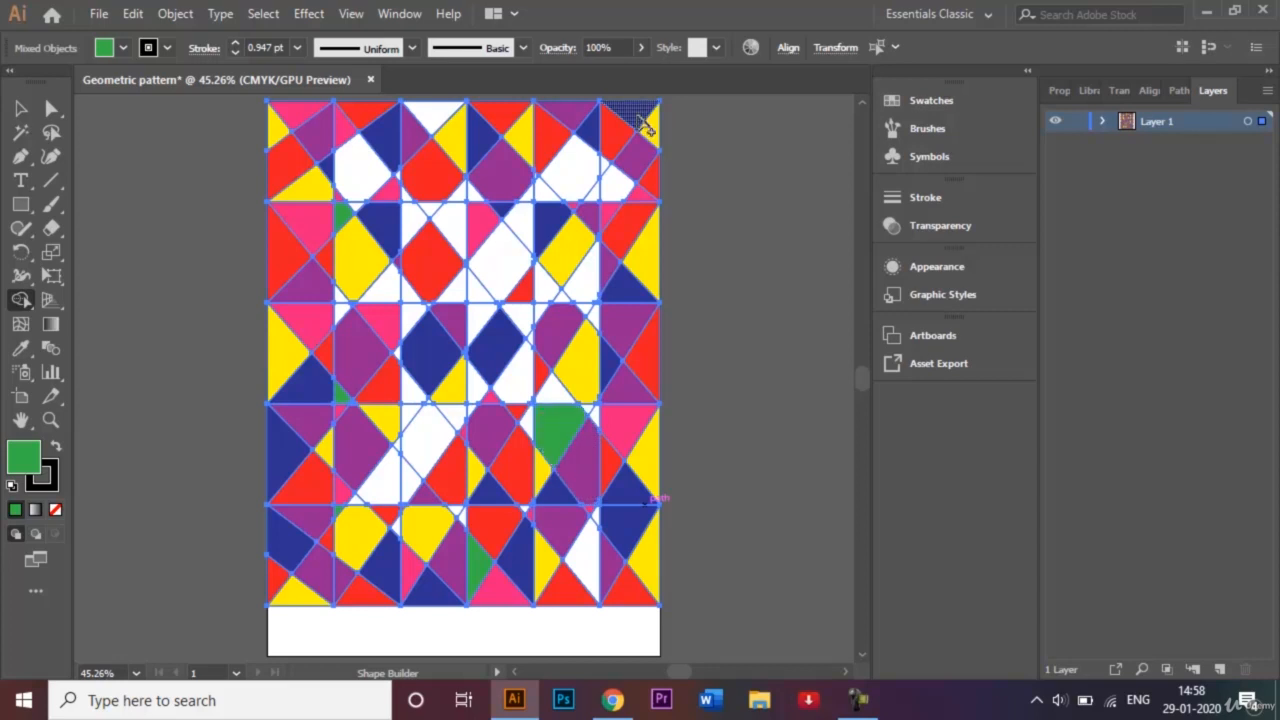
# Step: Fill more scattered white cells with green, including three first-row cells and the white diamonds in rows two and four
pyautogui.click(612, 184)
pyautogui.click(435, 121)
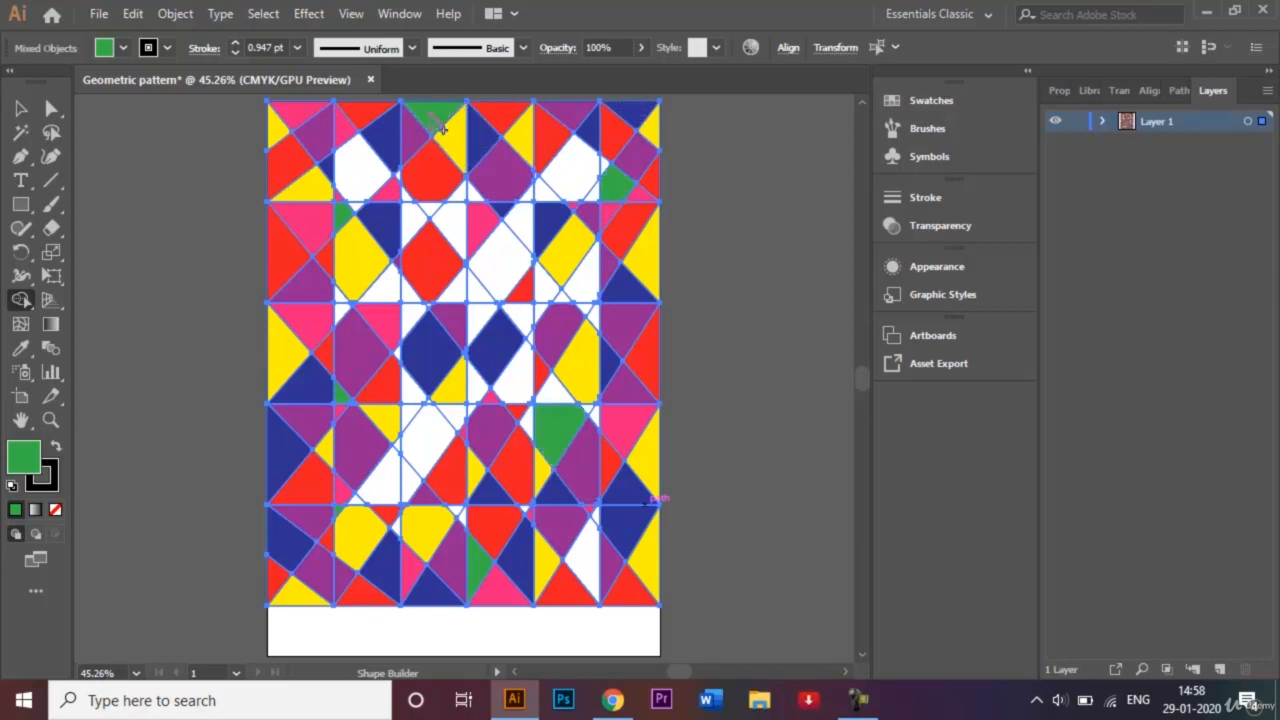
pyautogui.click(413, 220)
pyautogui.click(507, 264)
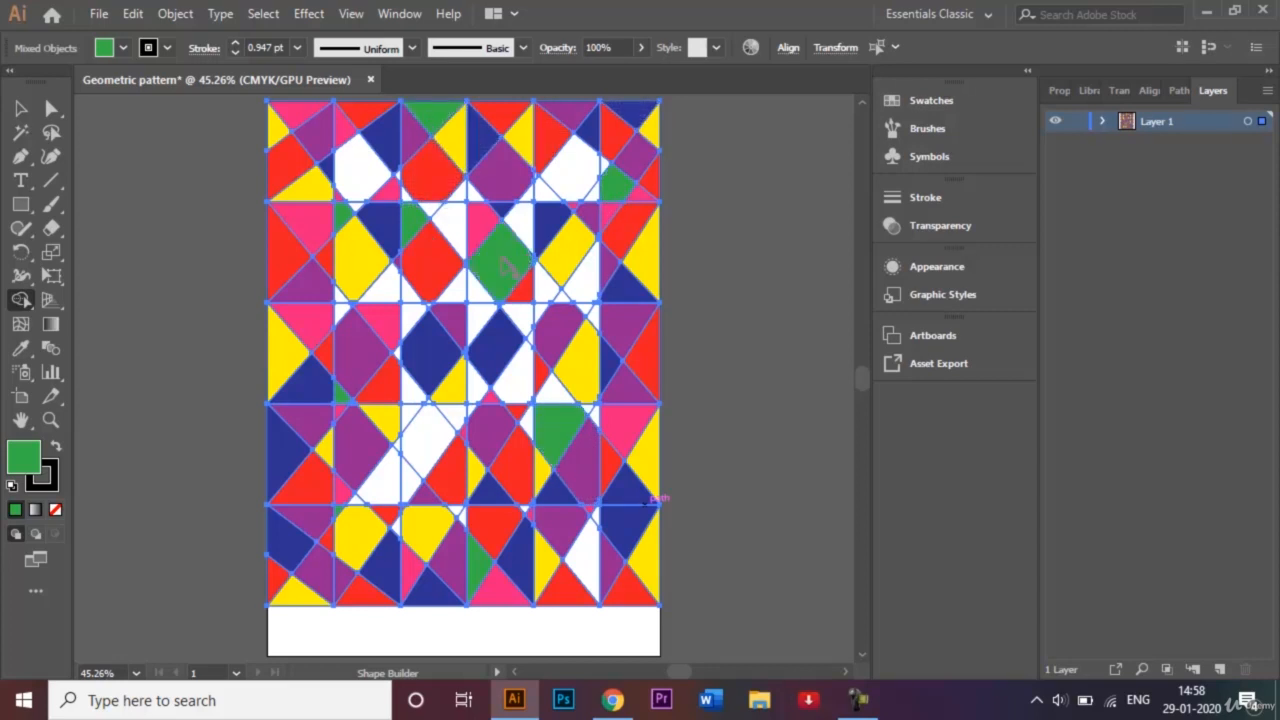
pyautogui.click(430, 440)
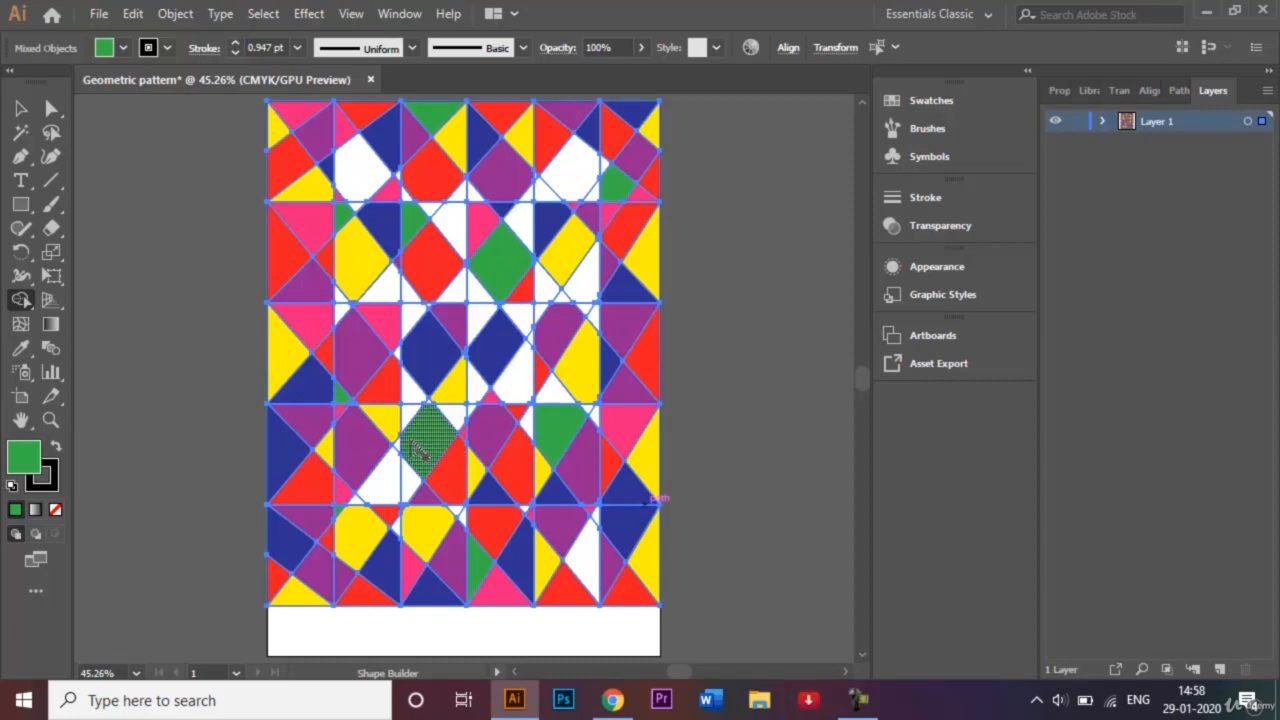
pyautogui.click(410, 385)
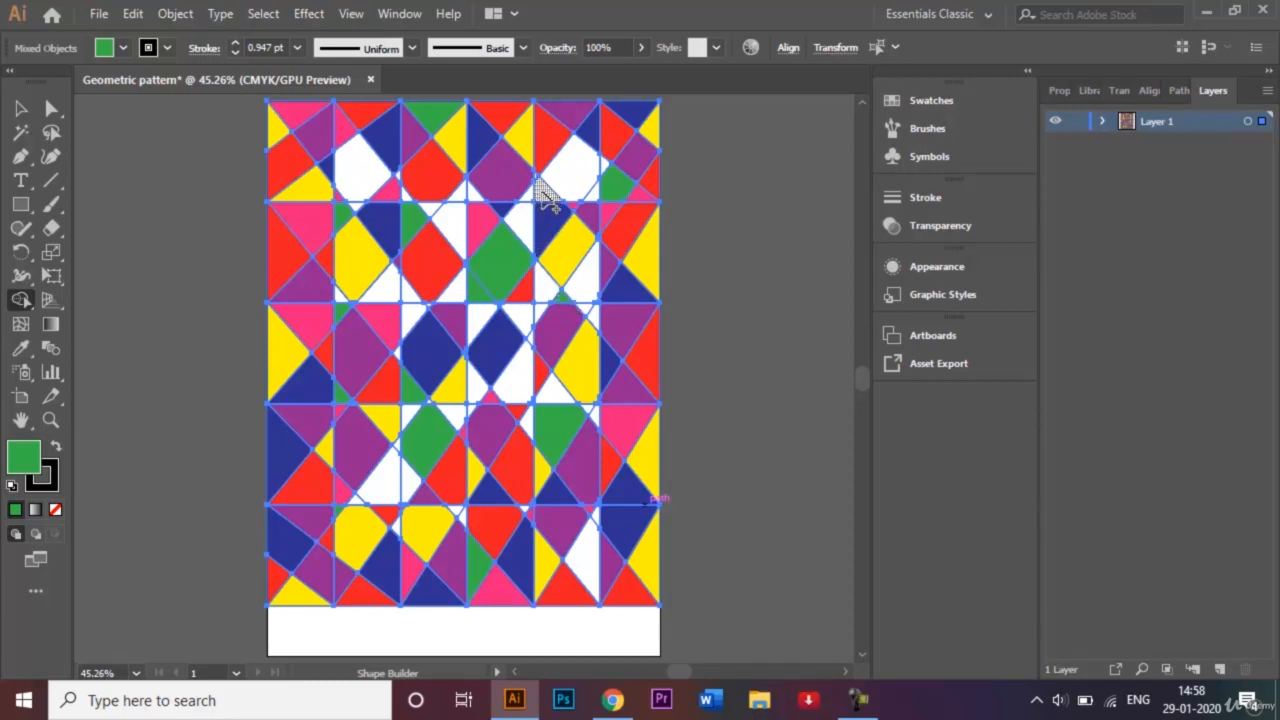
pyautogui.click(355, 168)
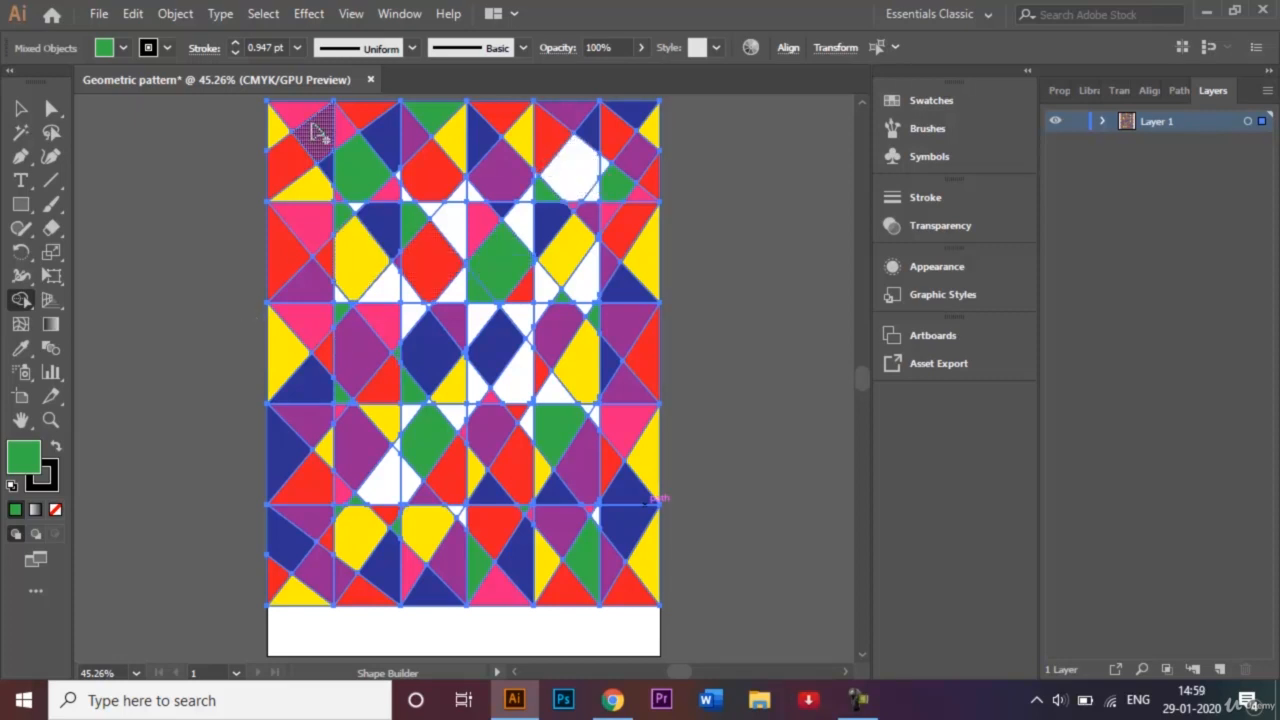
# Step: Switch the fill to orange and colour white cells in columns two and three of rows two to four
pyautogui.click(123, 48)
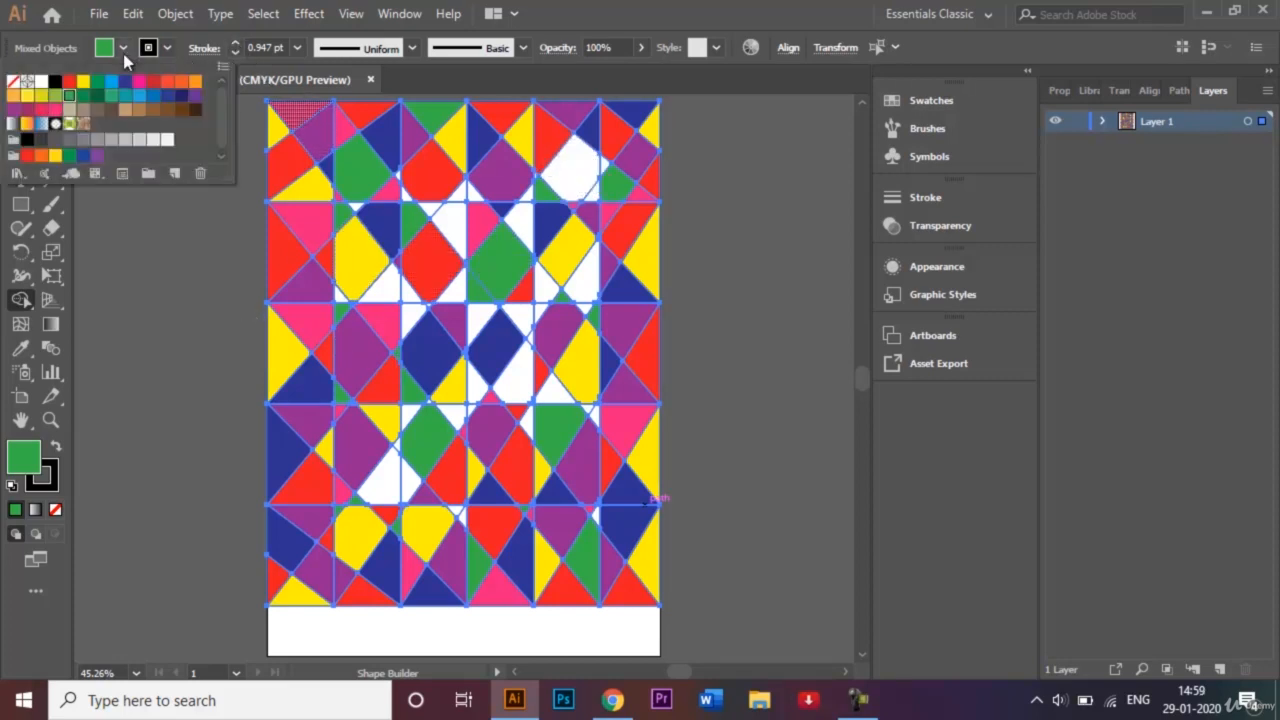
pyautogui.click(194, 92)
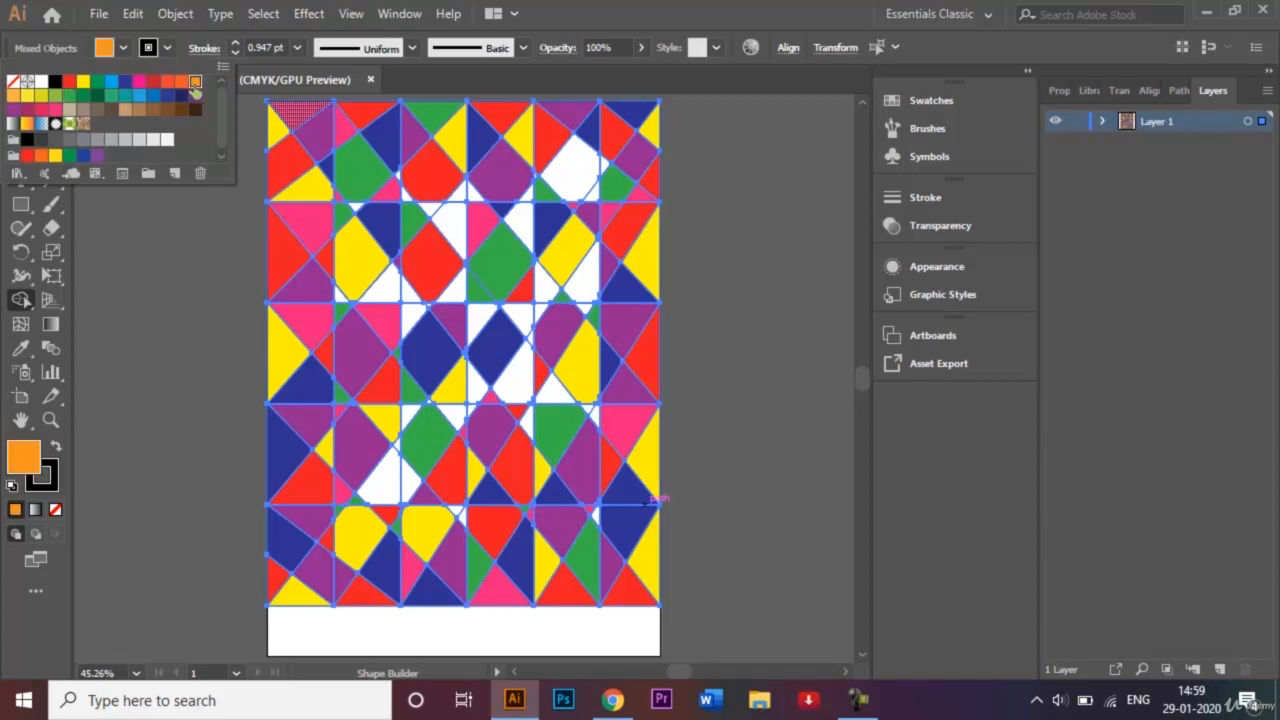
pyautogui.click(198, 239)
pyautogui.click(388, 288)
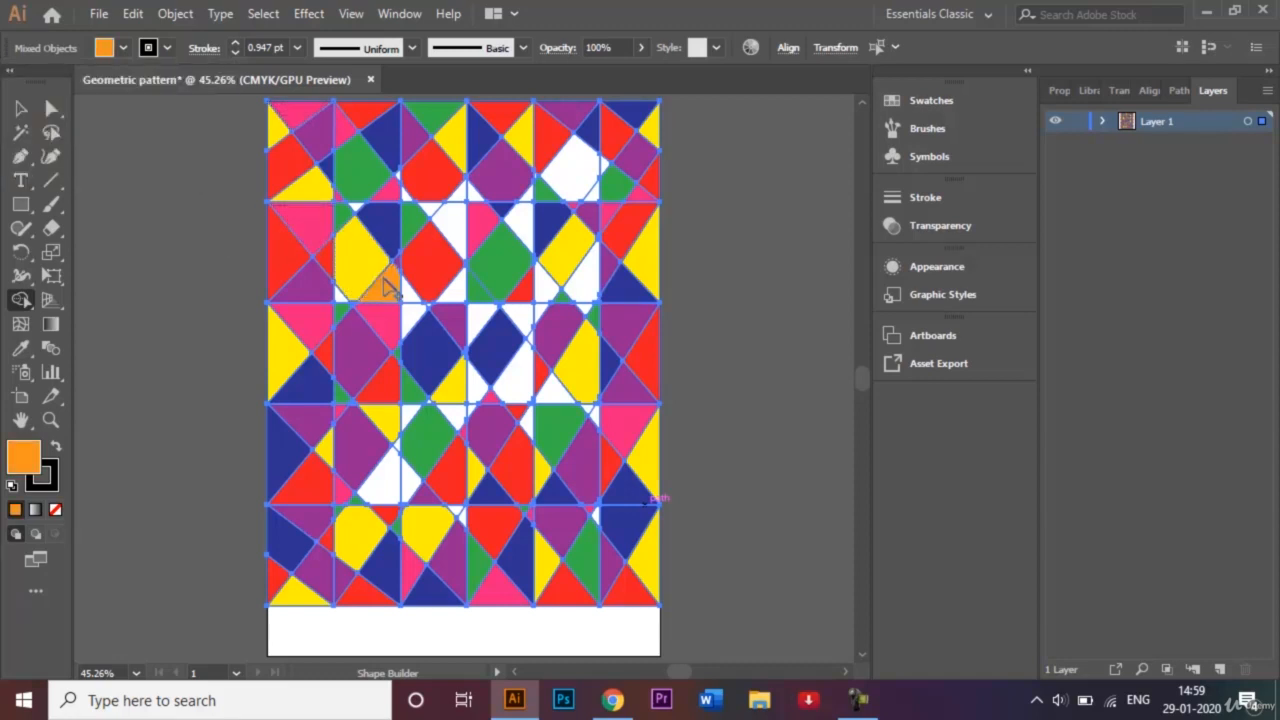
pyautogui.click(414, 316)
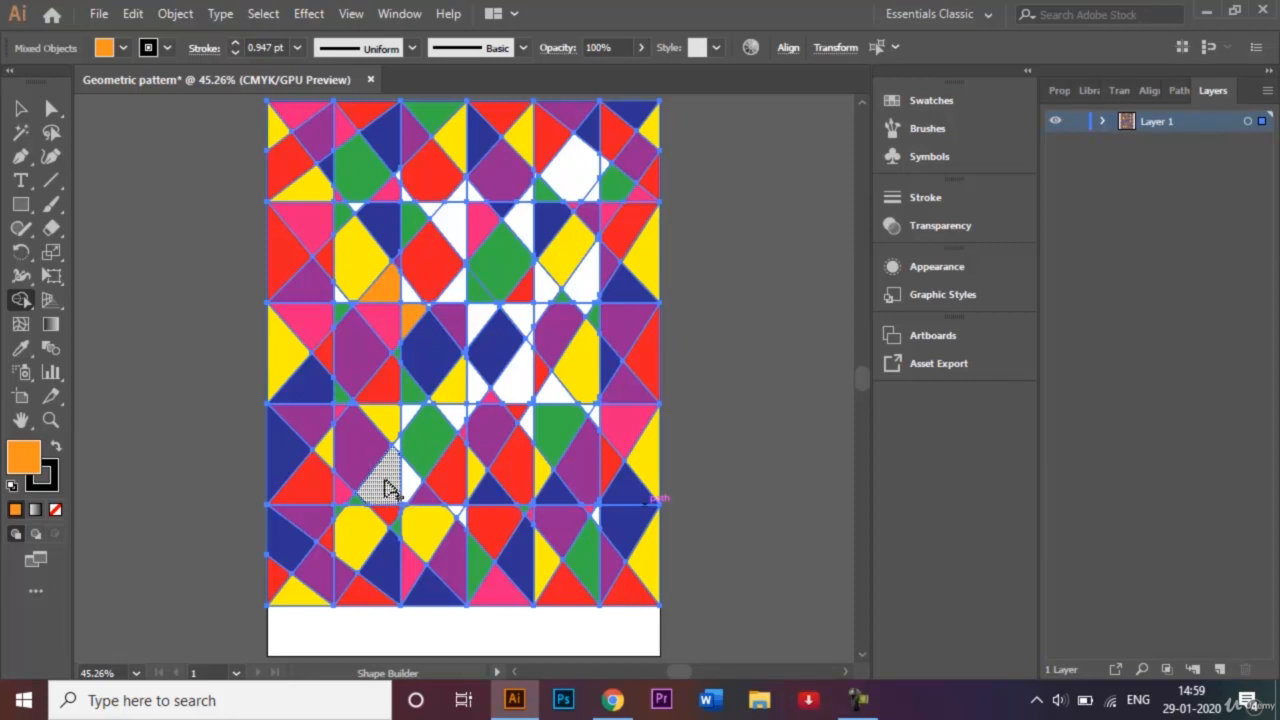
pyautogui.click(390, 482)
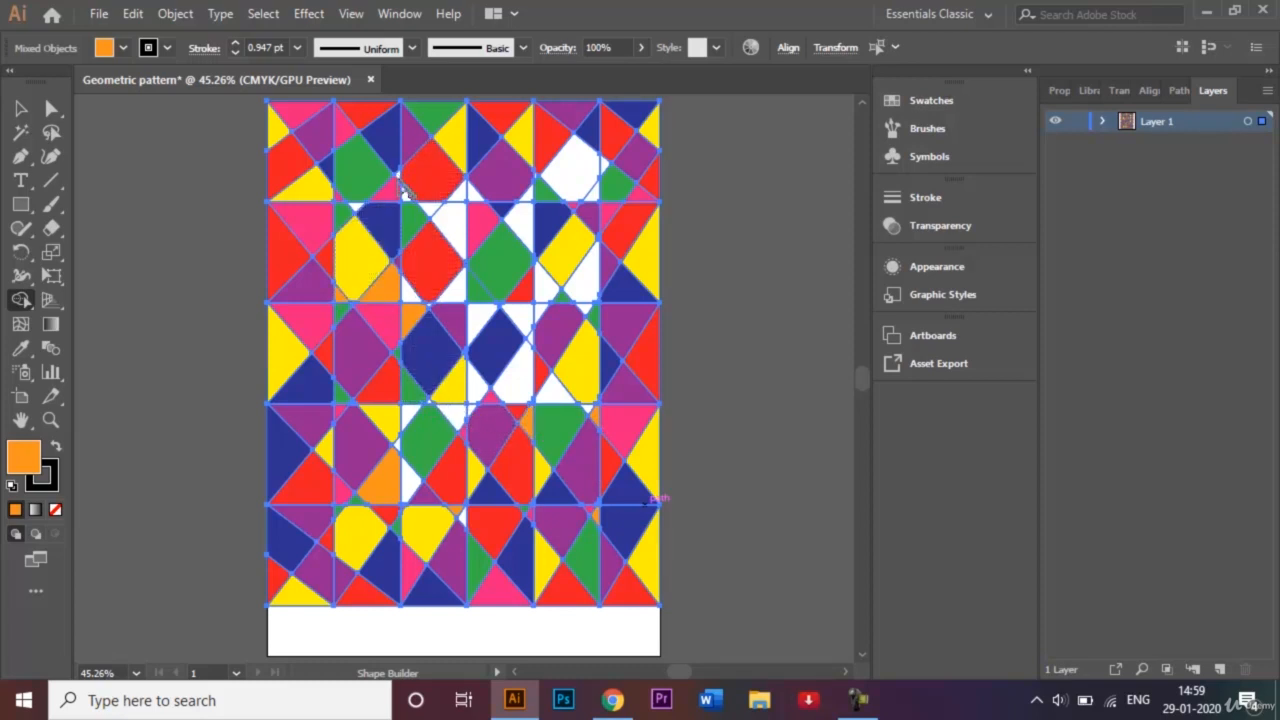
# Step: Fill five more large white cells with orange: one in row one, three in row two and one in row three
pyautogui.click(445, 220)
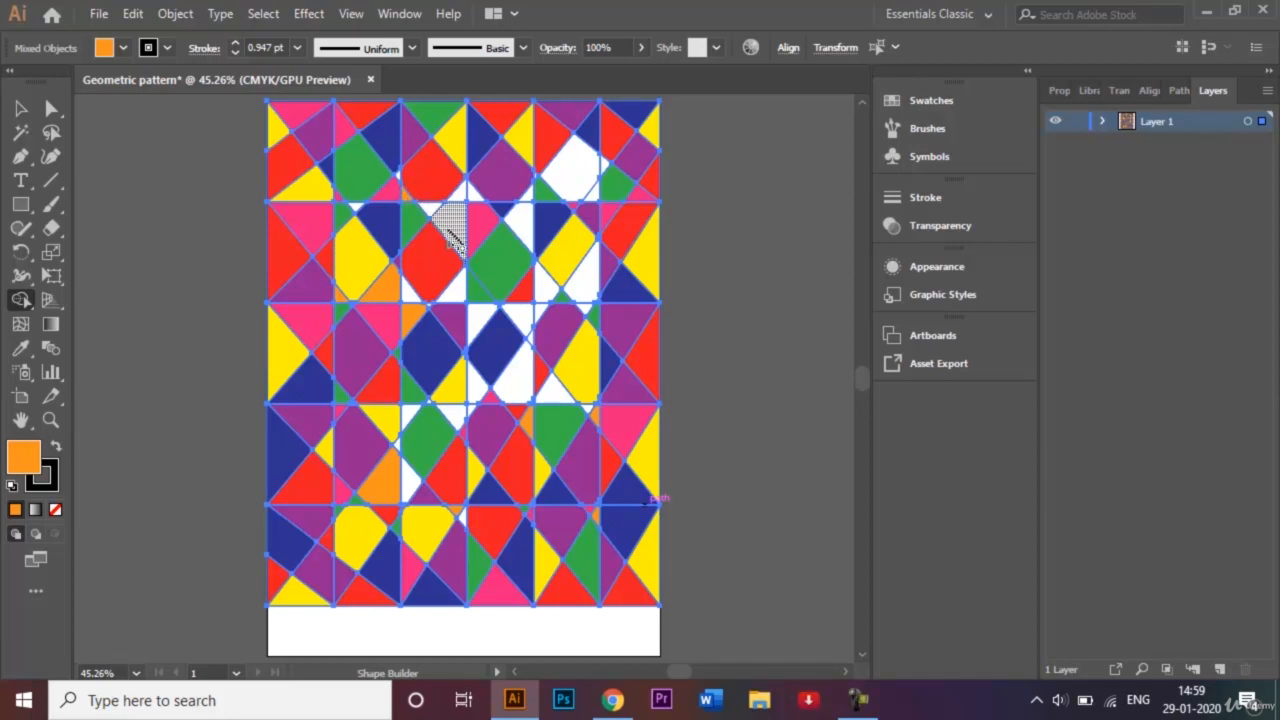
pyautogui.click(565, 172)
pyautogui.click(546, 290)
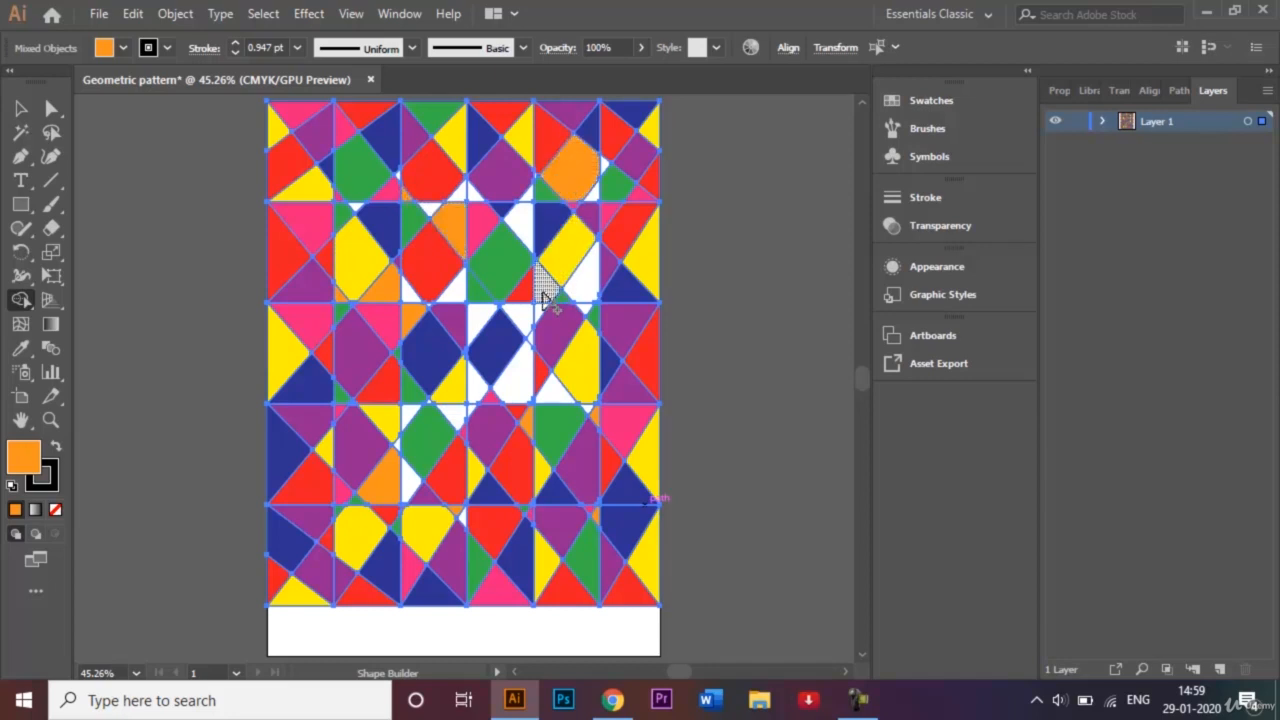
pyautogui.click(514, 394)
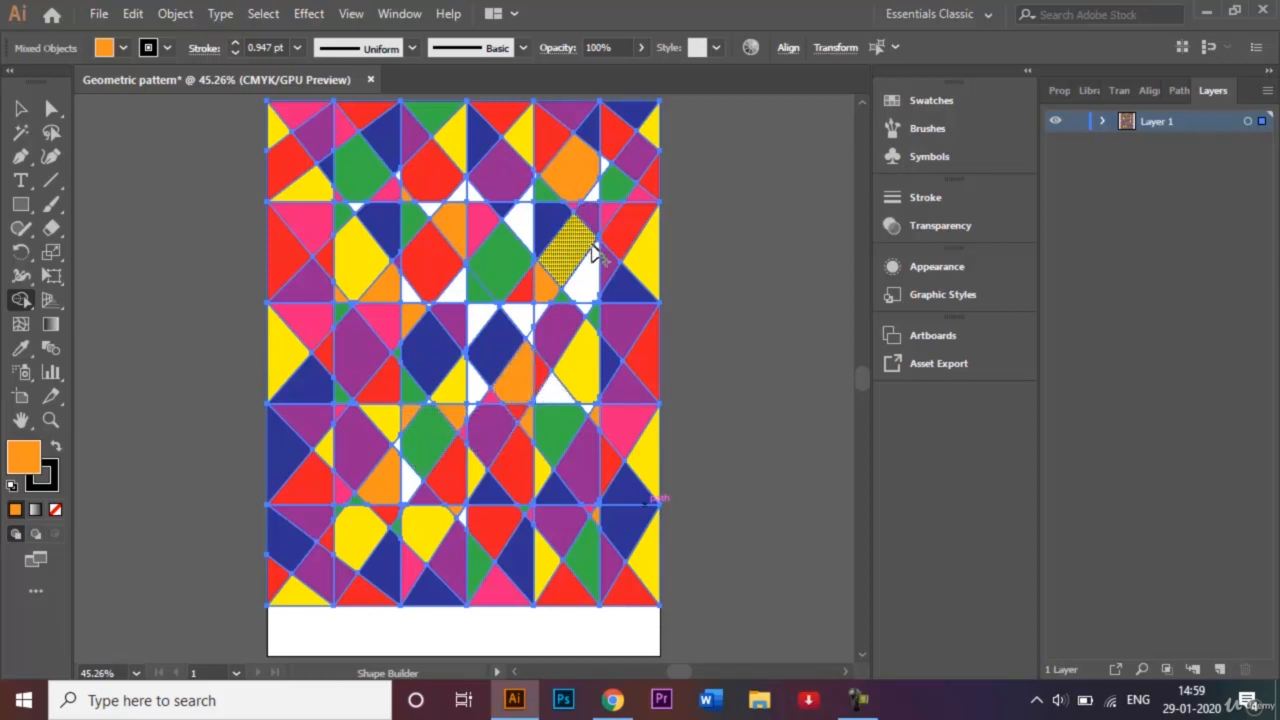
pyautogui.click(588, 278)
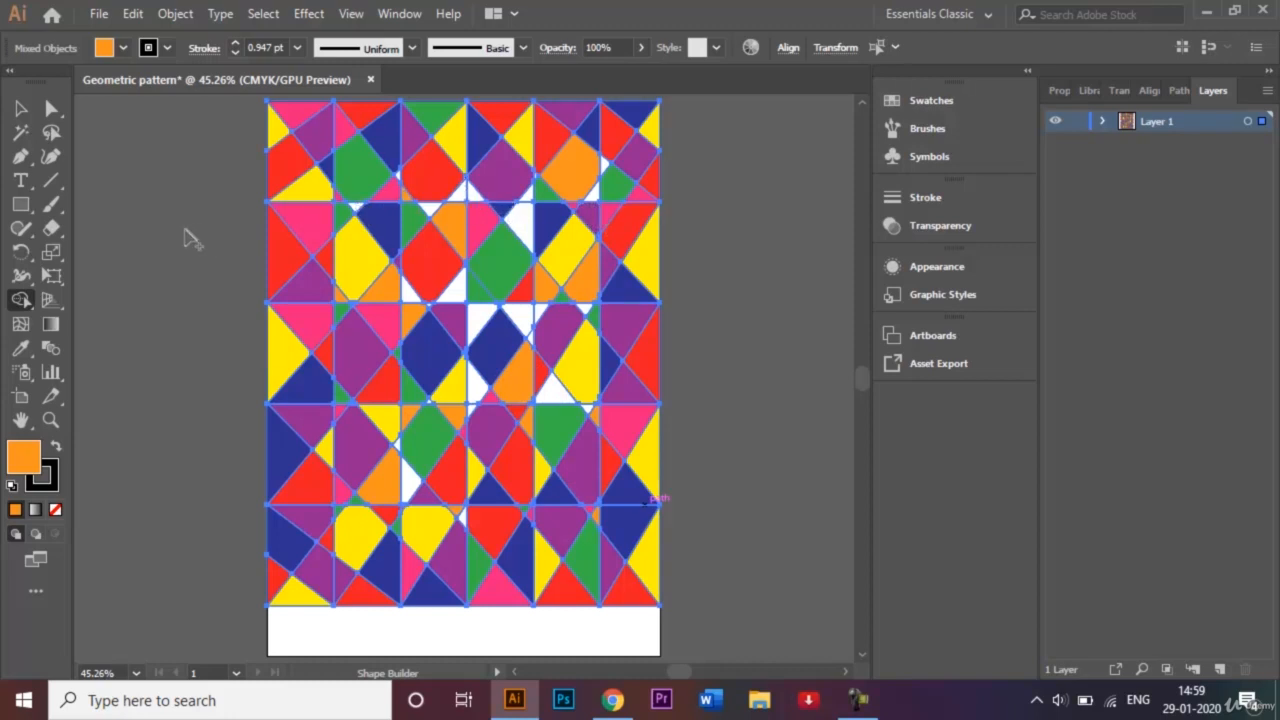
# Step: Fill the tiny white triangles above the two third-row blue diamonds with orange
pyautogui.hotkey('ctrl', '=')
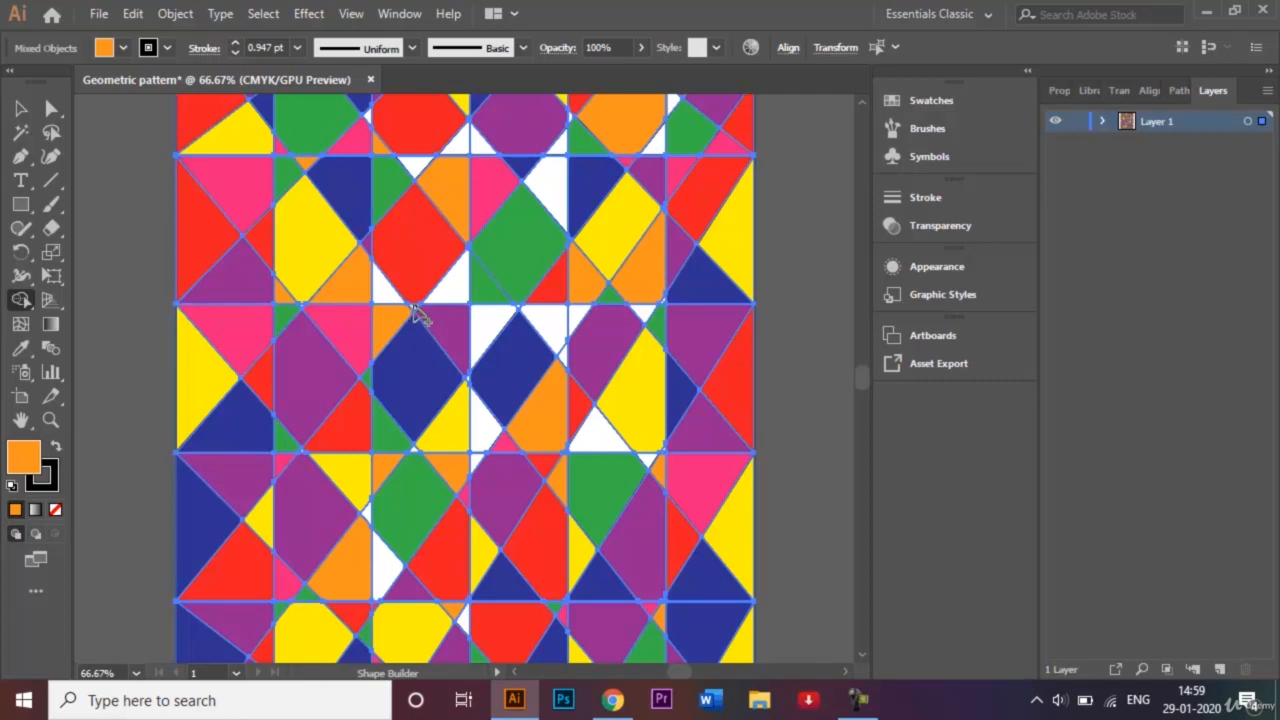
pyautogui.hotkey('ctrl', '=')
pyautogui.hotkey('ctrl', '=')
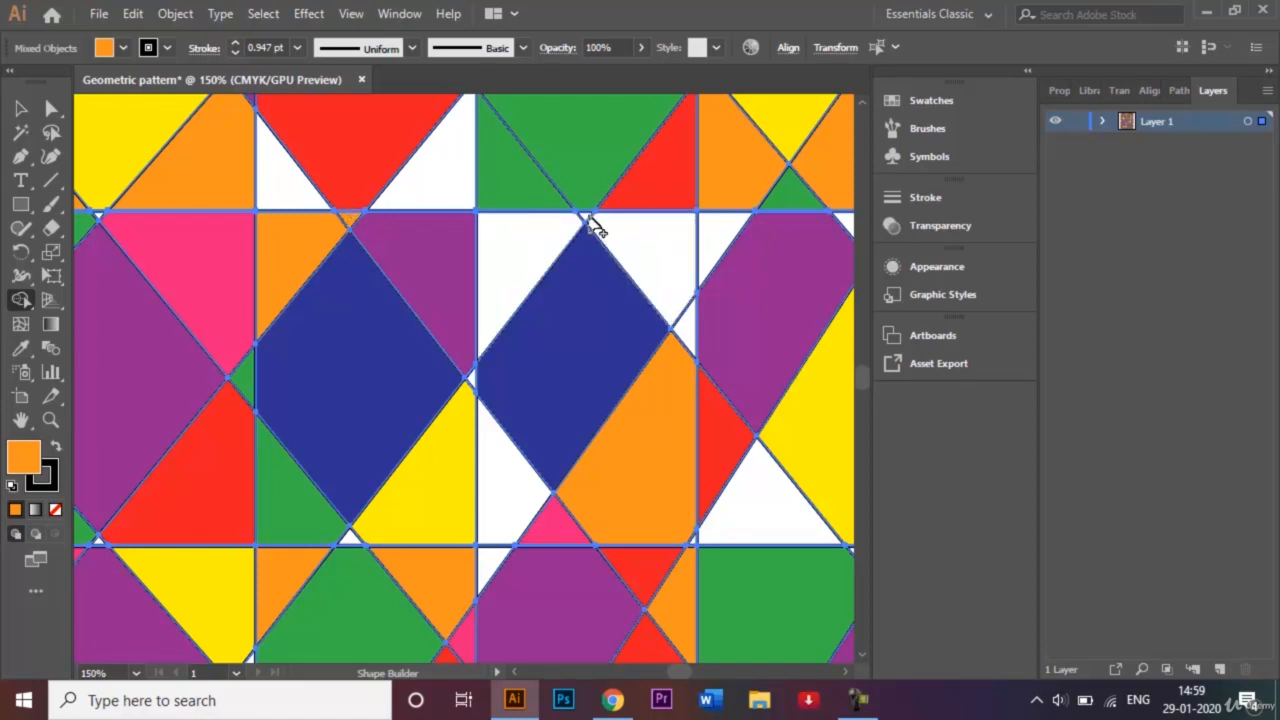
# Step: Switch the fill to light blue and colour white cells and slivers around the two third-row blue diamonds and in the neighbouring column
pyautogui.click(123, 47)
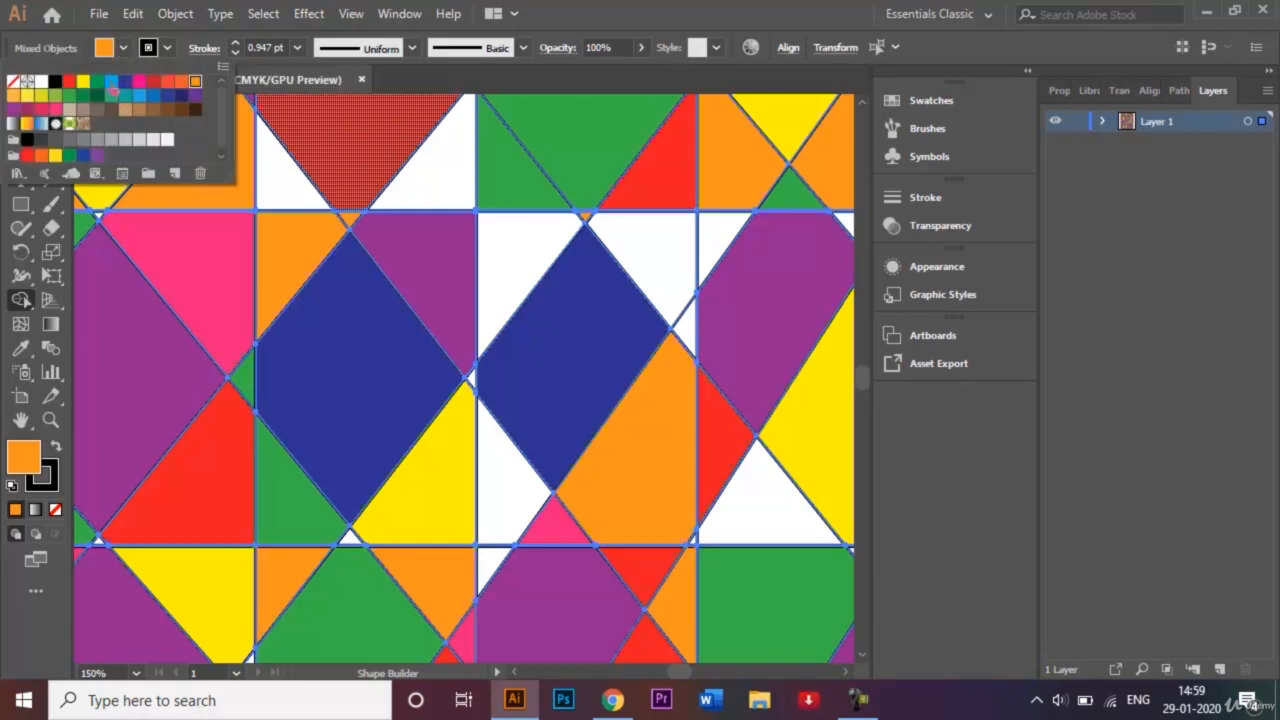
pyautogui.click(111, 82)
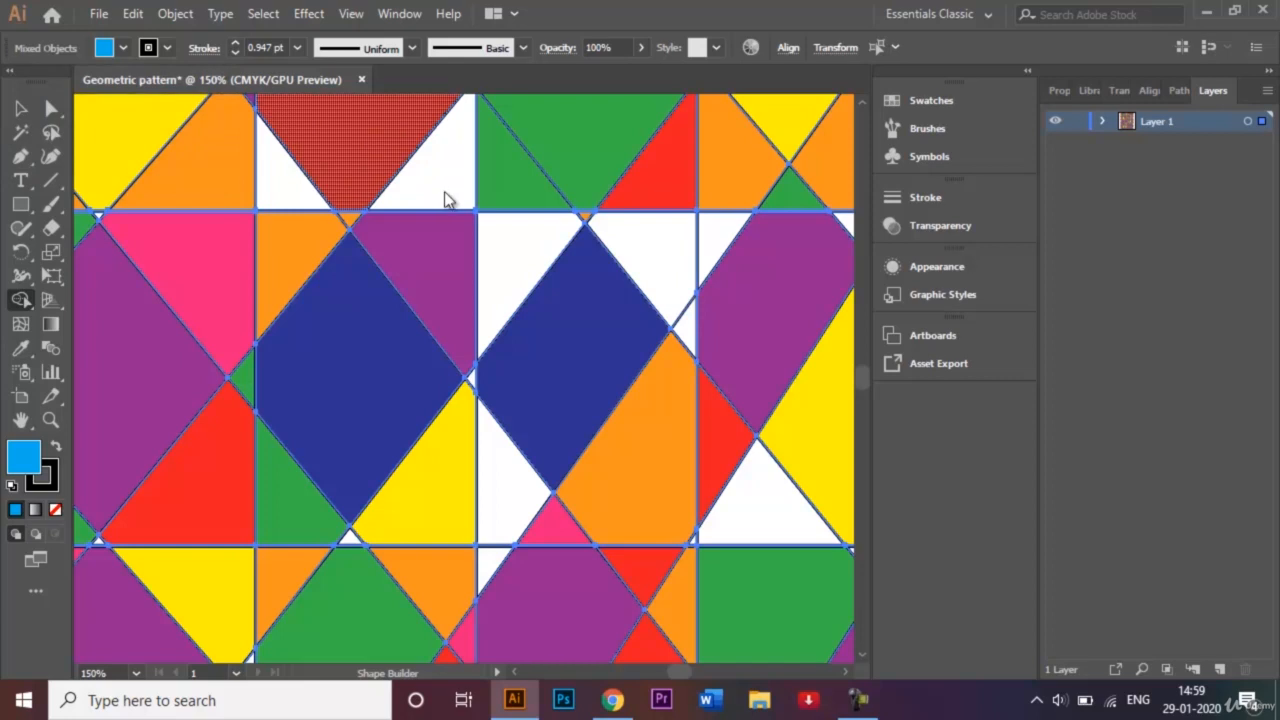
pyautogui.click(510, 287)
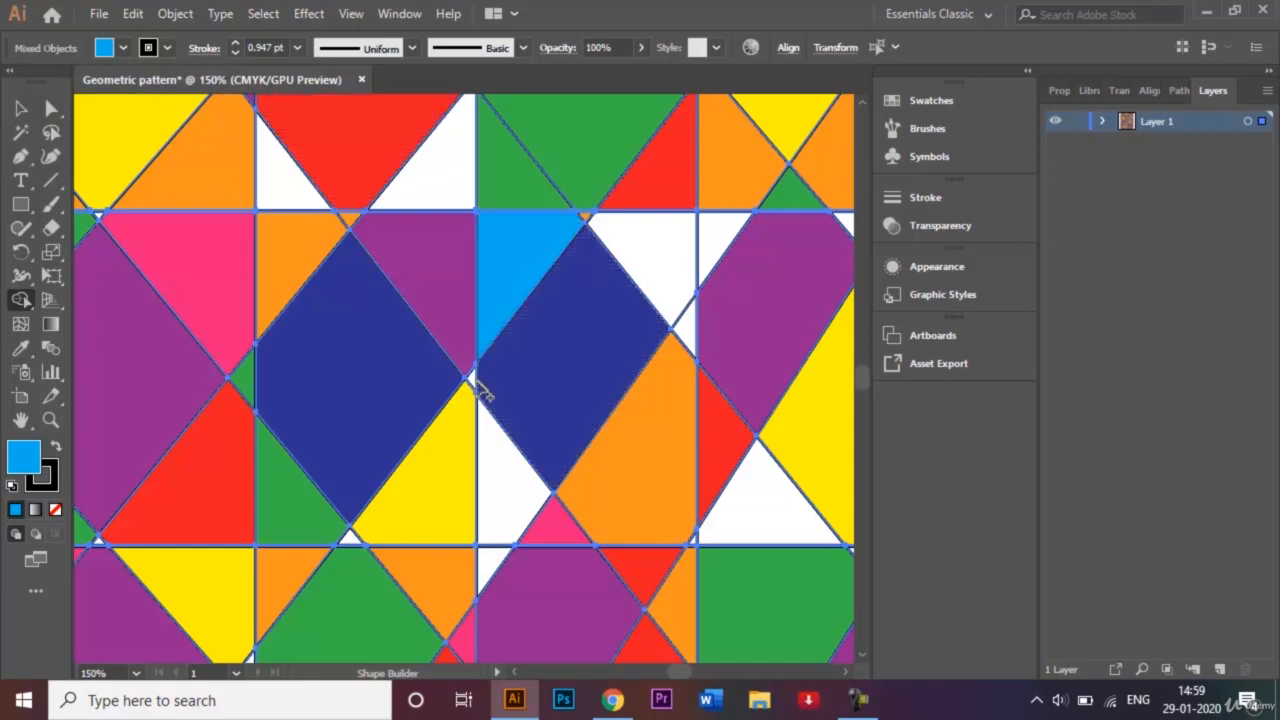
pyautogui.click(350, 538)
pyautogui.click(488, 565)
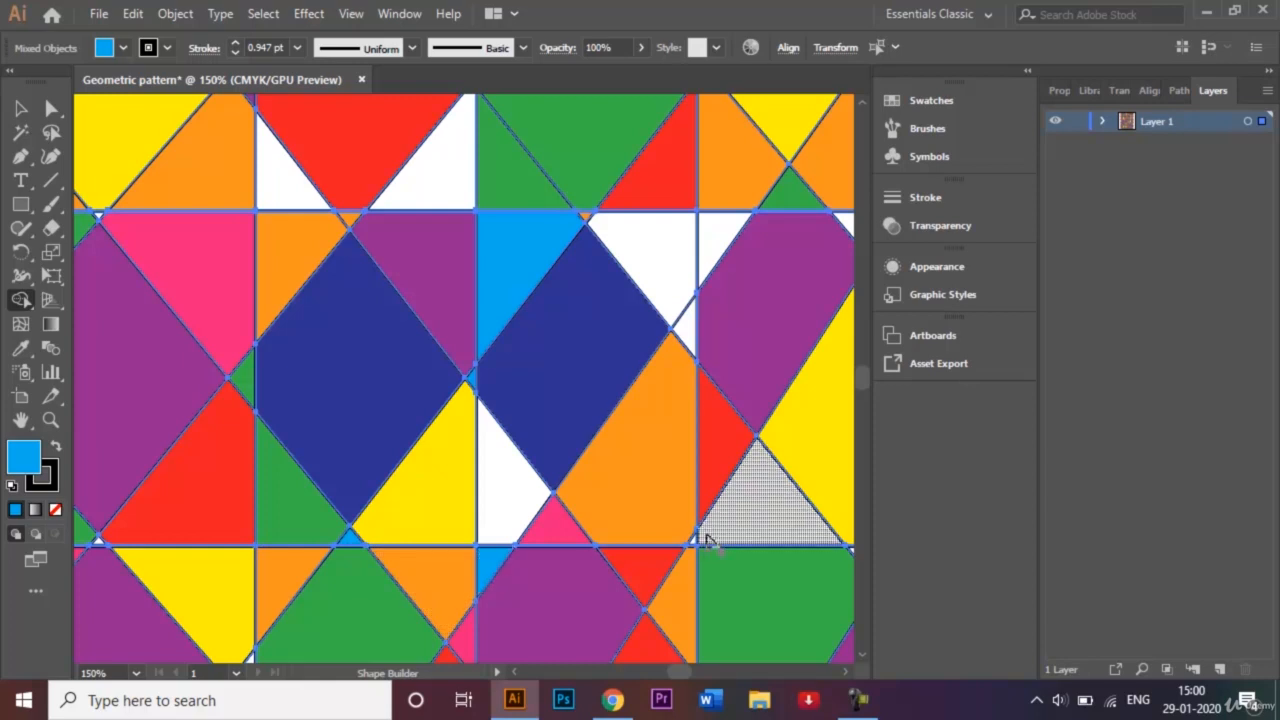
pyautogui.click(763, 505)
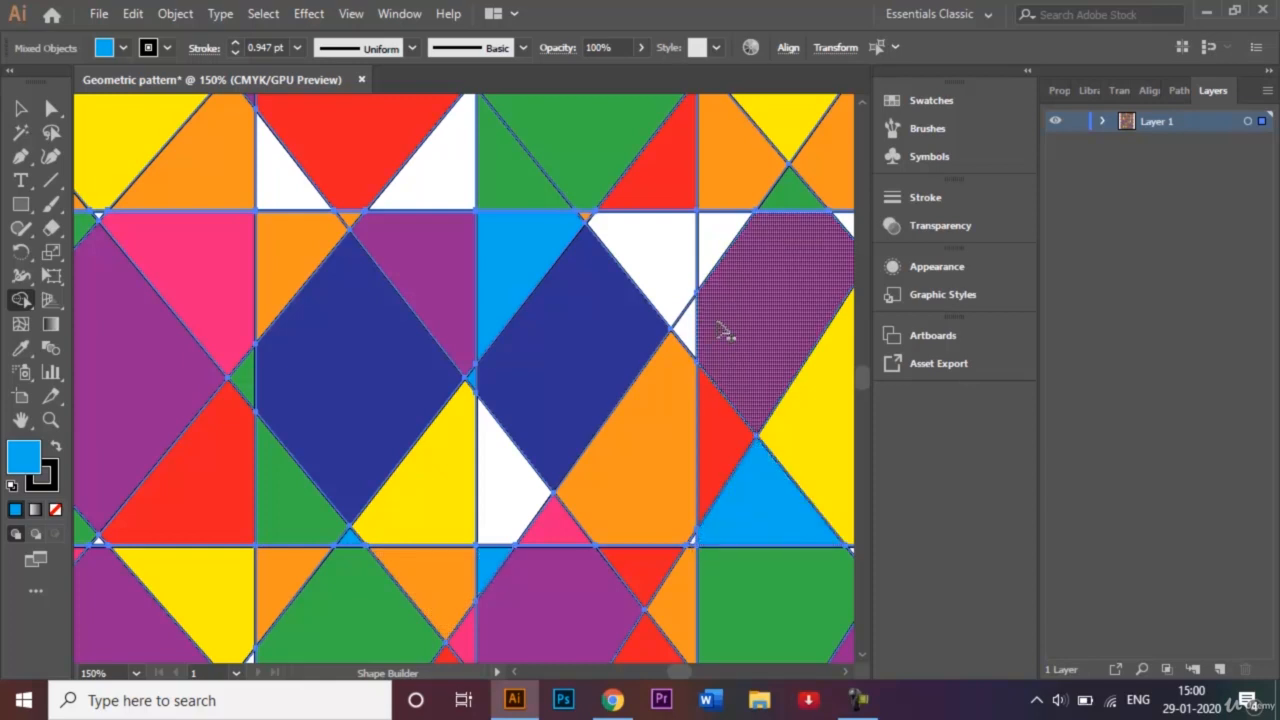
pyautogui.click(686, 322)
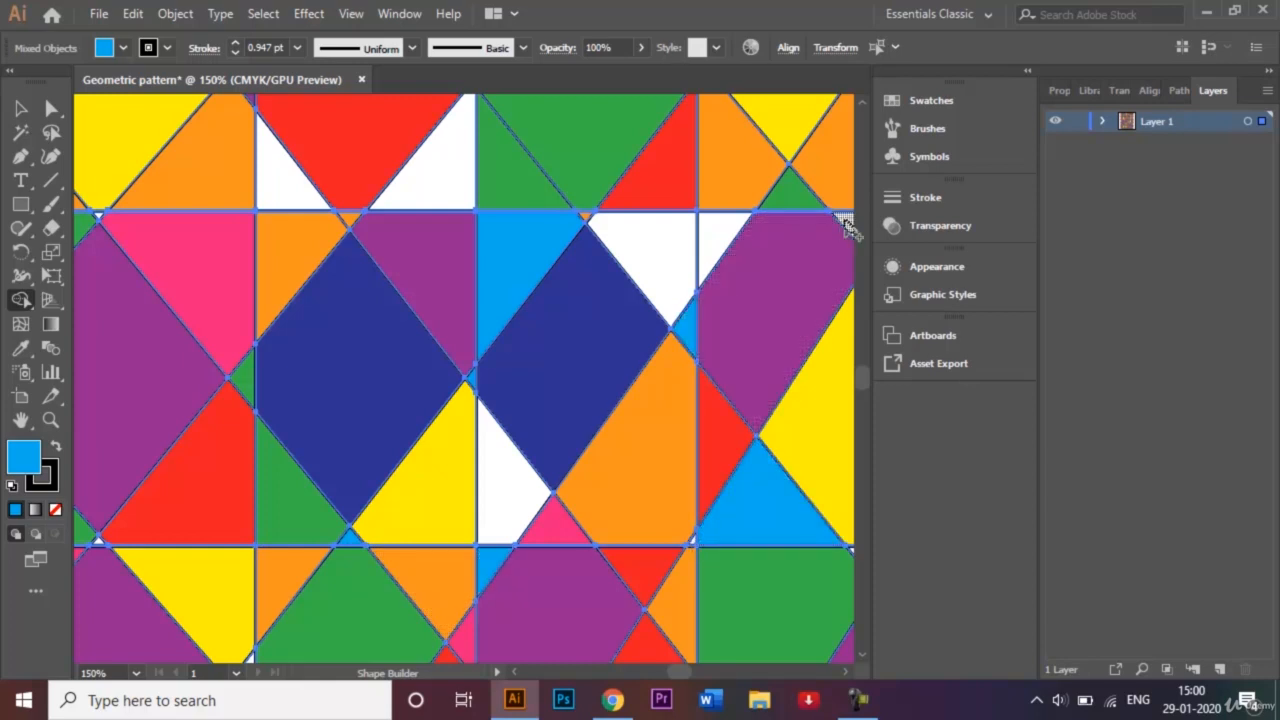
# Step: Fill the two white triangles beneath the second-row red diamond and four remaining white third-row cells with light blue
pyautogui.click(840, 218)
pyautogui.click(280, 177)
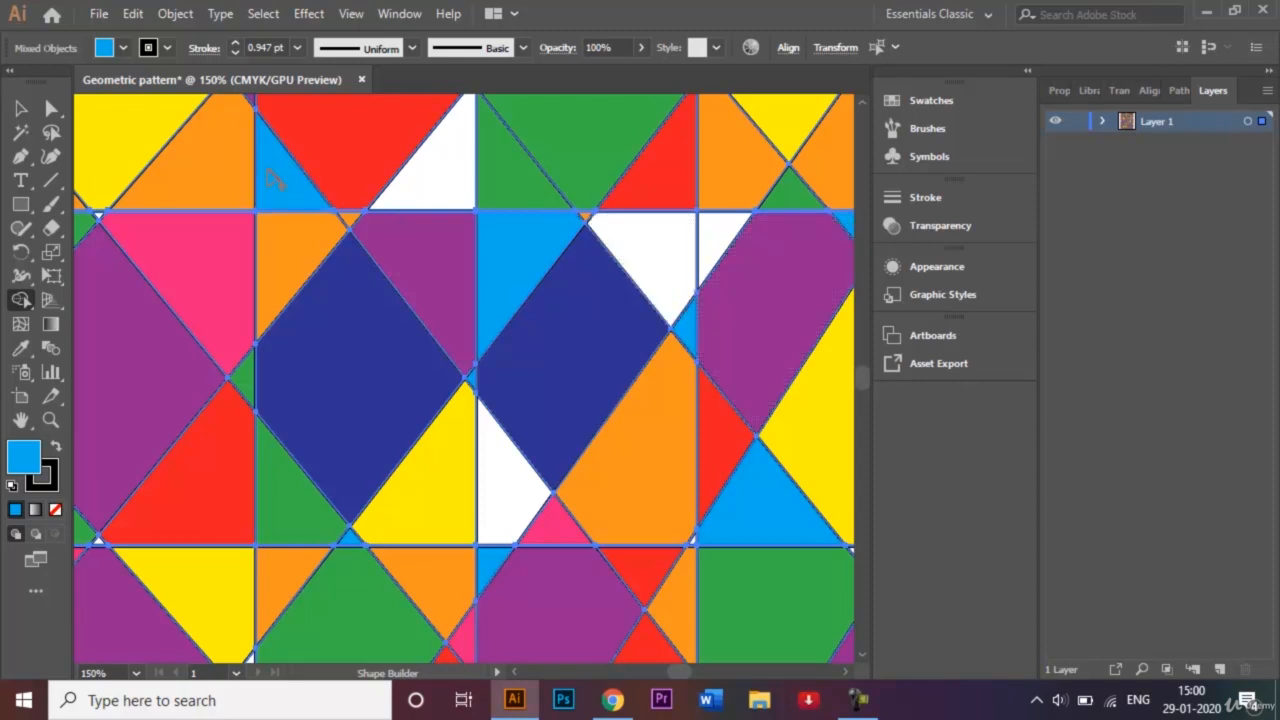
pyautogui.click(437, 185)
pyautogui.click(682, 268)
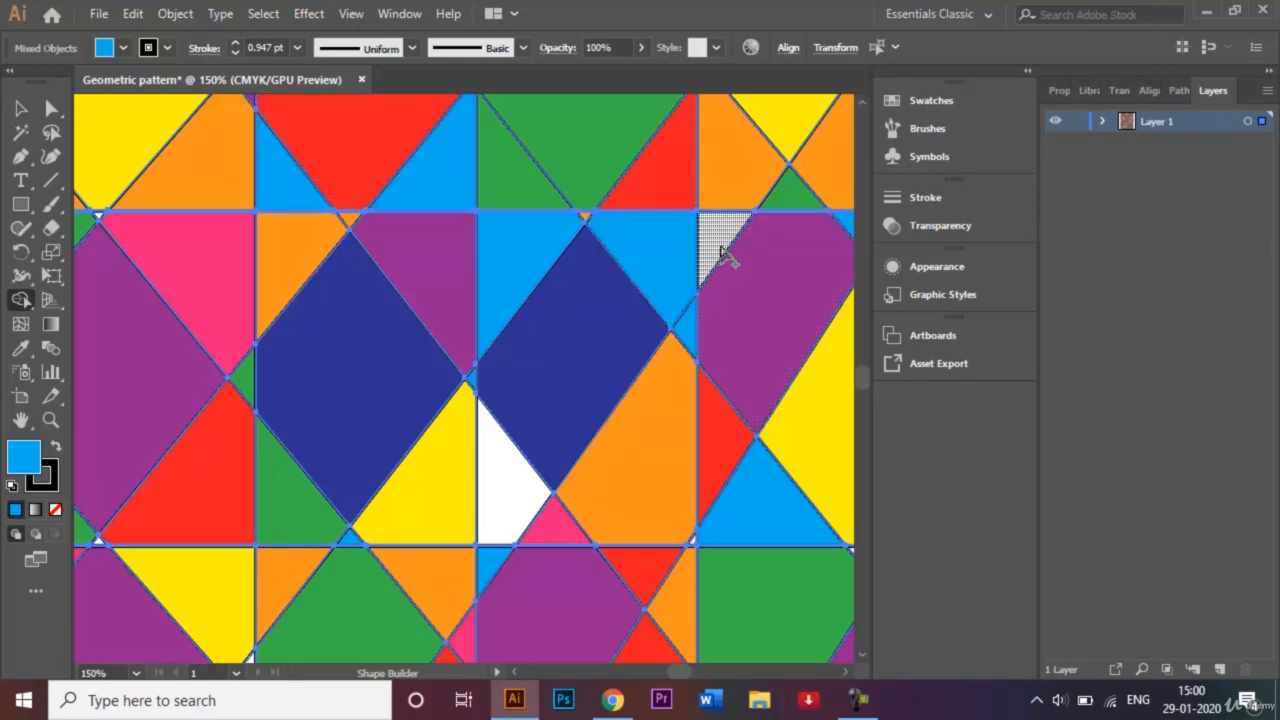
pyautogui.click(725, 255)
pyautogui.click(491, 480)
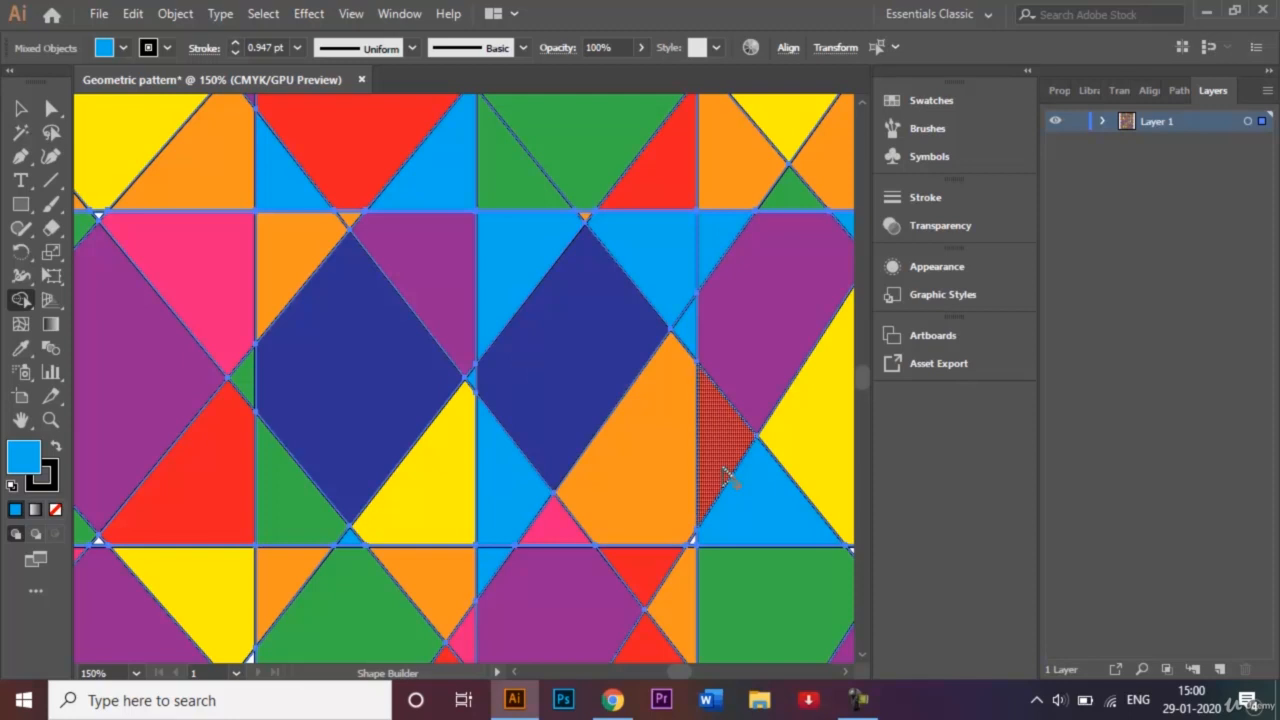
# Step: Fill the white cell below the fourth-row green diamond and nearby white slivers with light blue
pyautogui.hotkey('ctrl', '-')
pyautogui.hotkey('ctrl', '-')
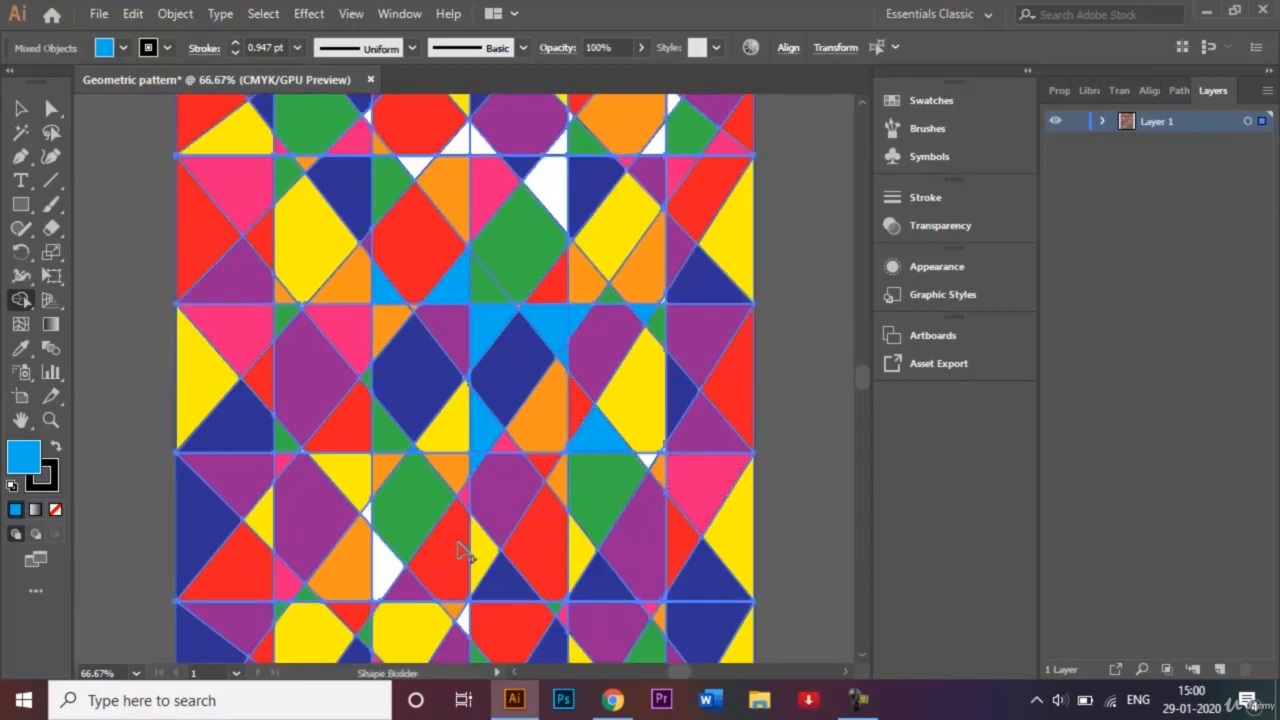
pyautogui.click(386, 565)
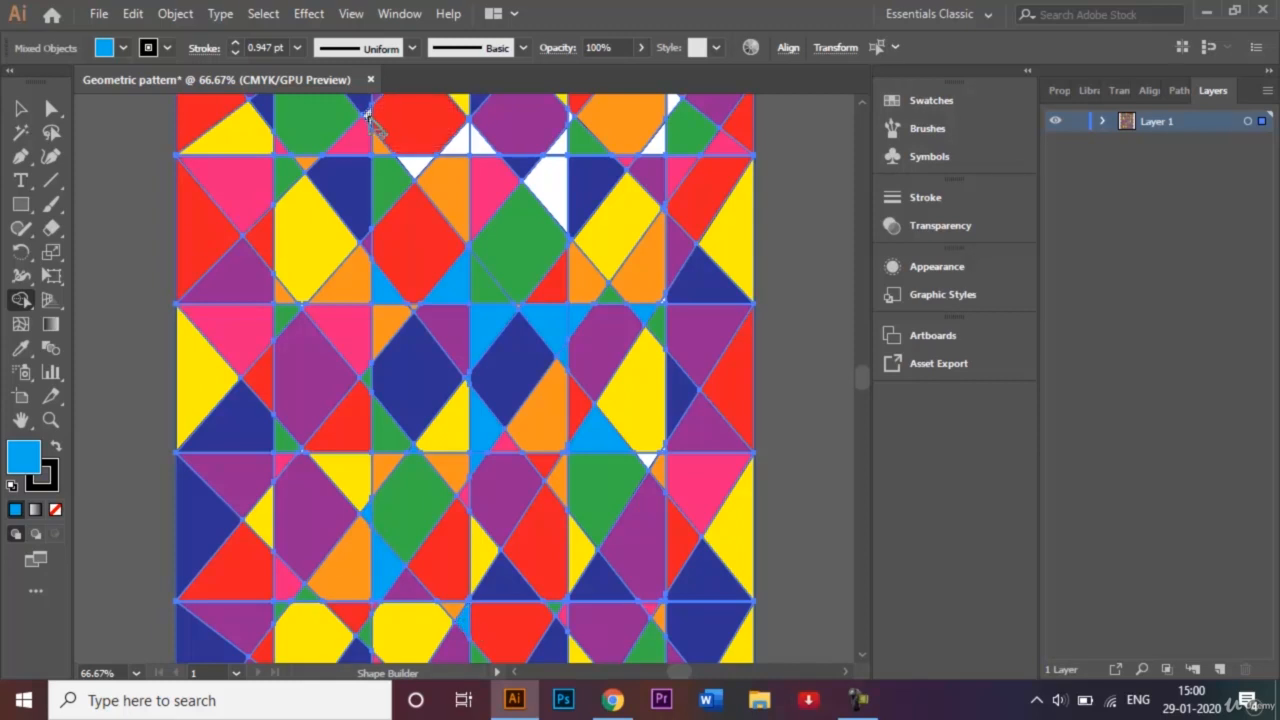
# Step: Fill the remaining white cells along the border between the first and second rows with light blue
pyautogui.click(416, 163)
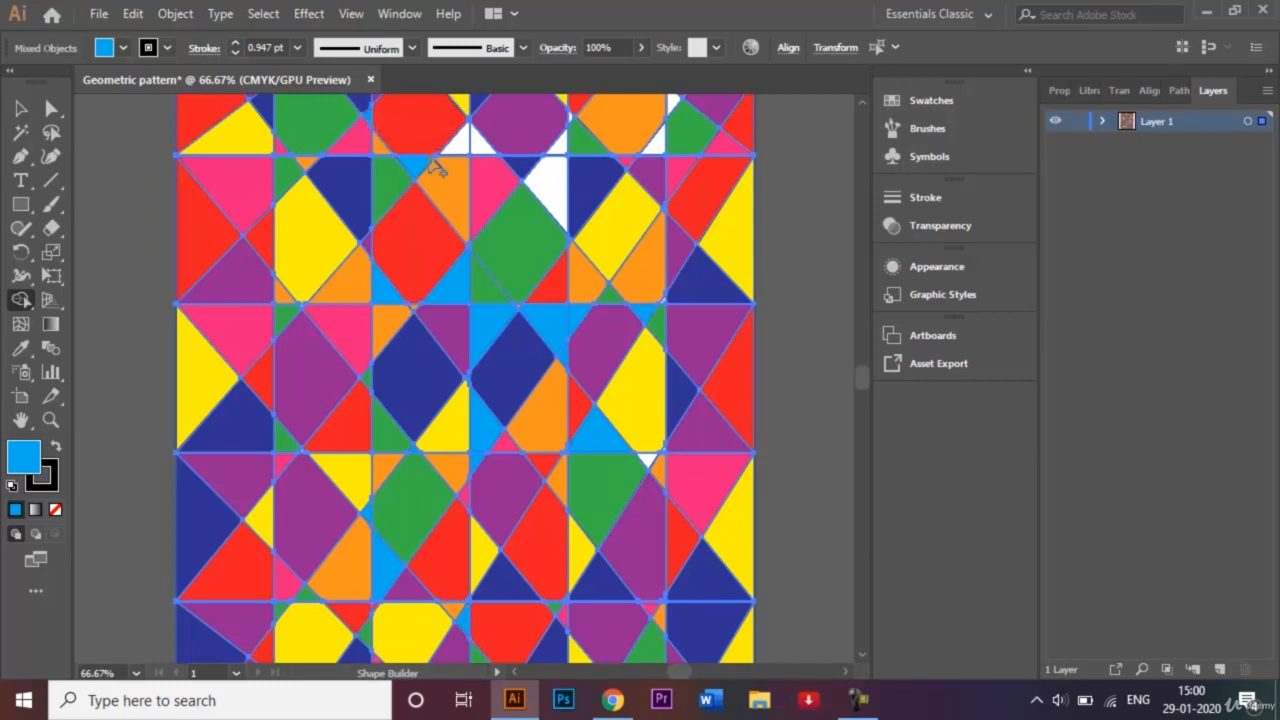
pyautogui.click(477, 140)
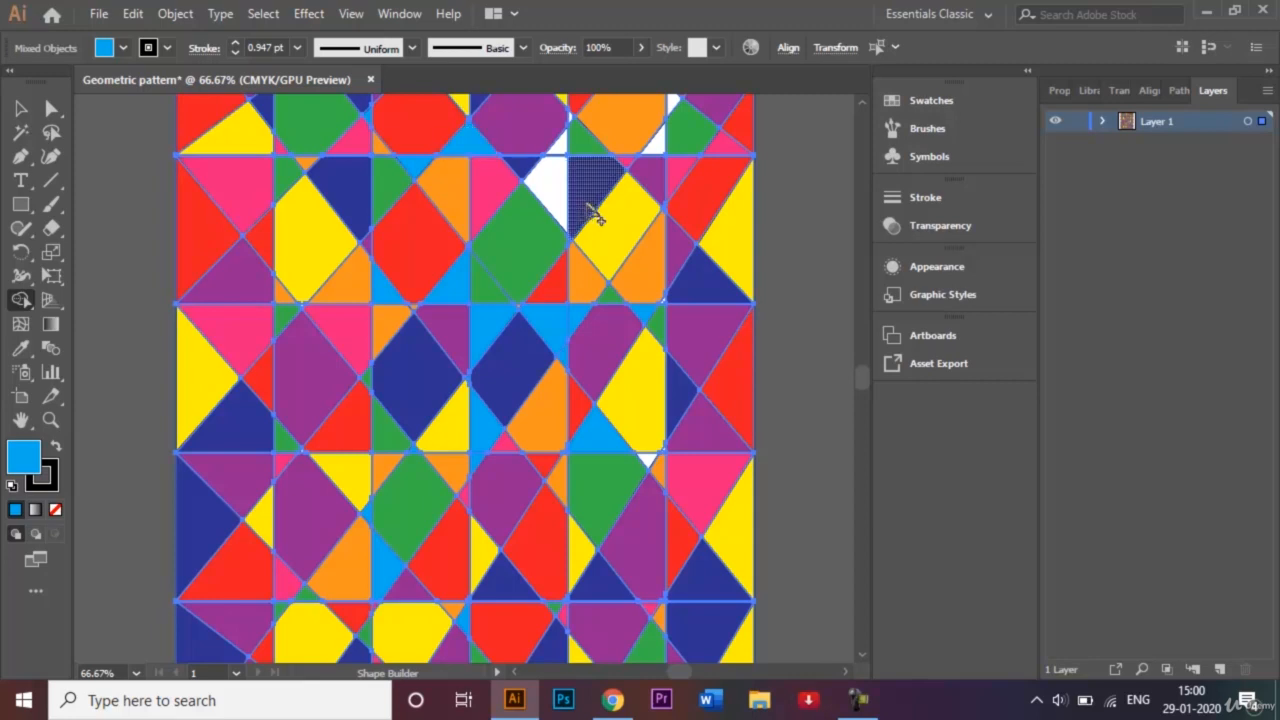
pyautogui.click(556, 200)
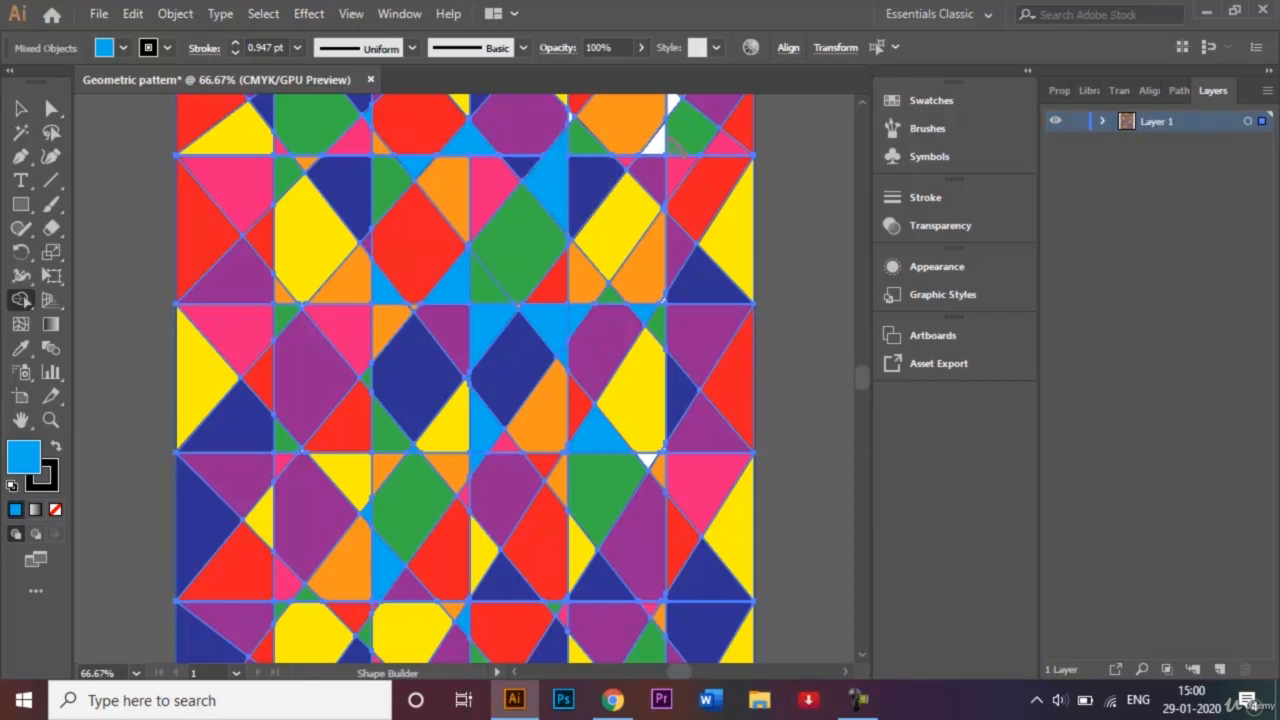
pyautogui.click(658, 148)
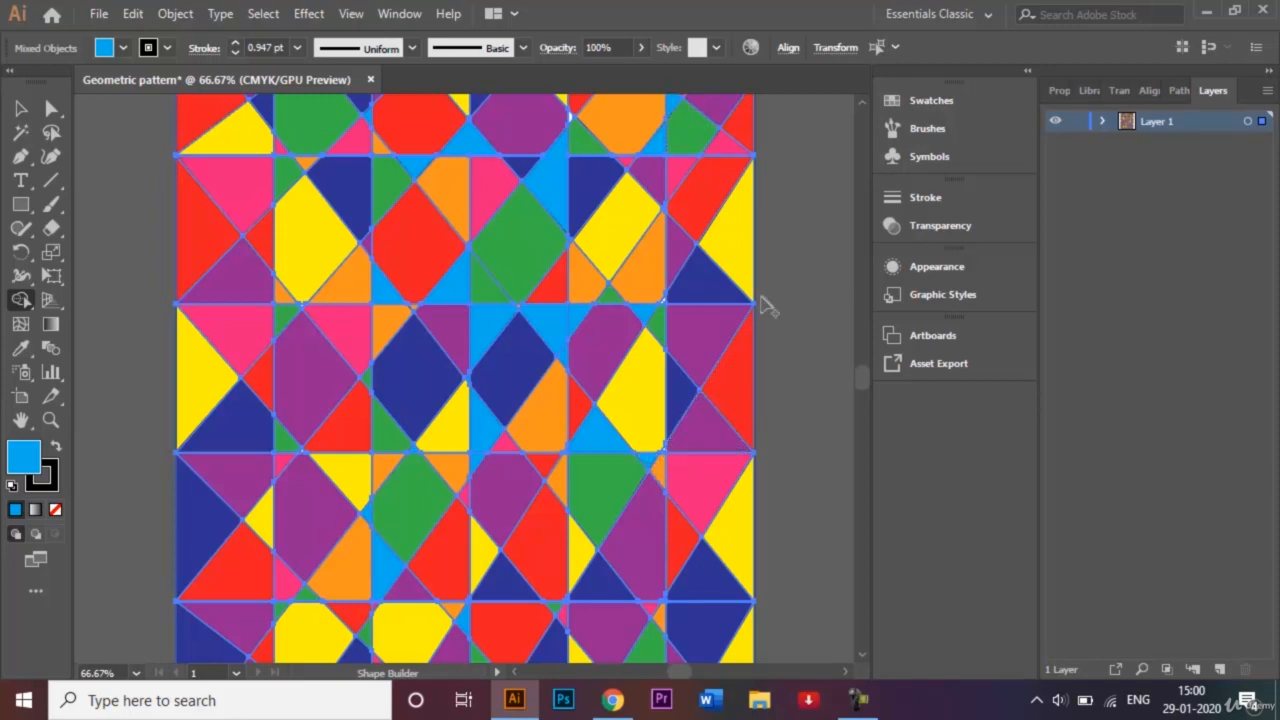
# Step: Fill the tiny white sliver between the second-row green and yellow diamonds with light blue, undoing the accidental merge with the green diamond
pyautogui.click(862, 104)
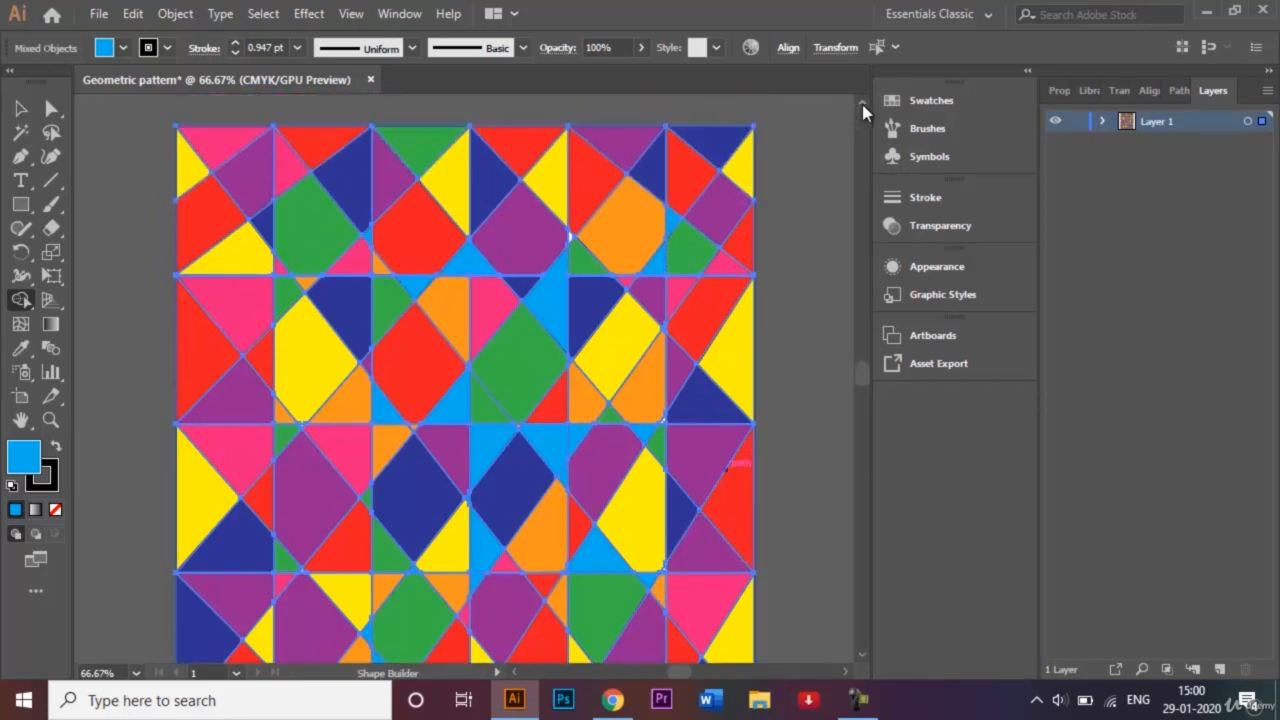
pyautogui.hotkey('ctrl', '+')
pyautogui.hotkey('ctrl', '+')
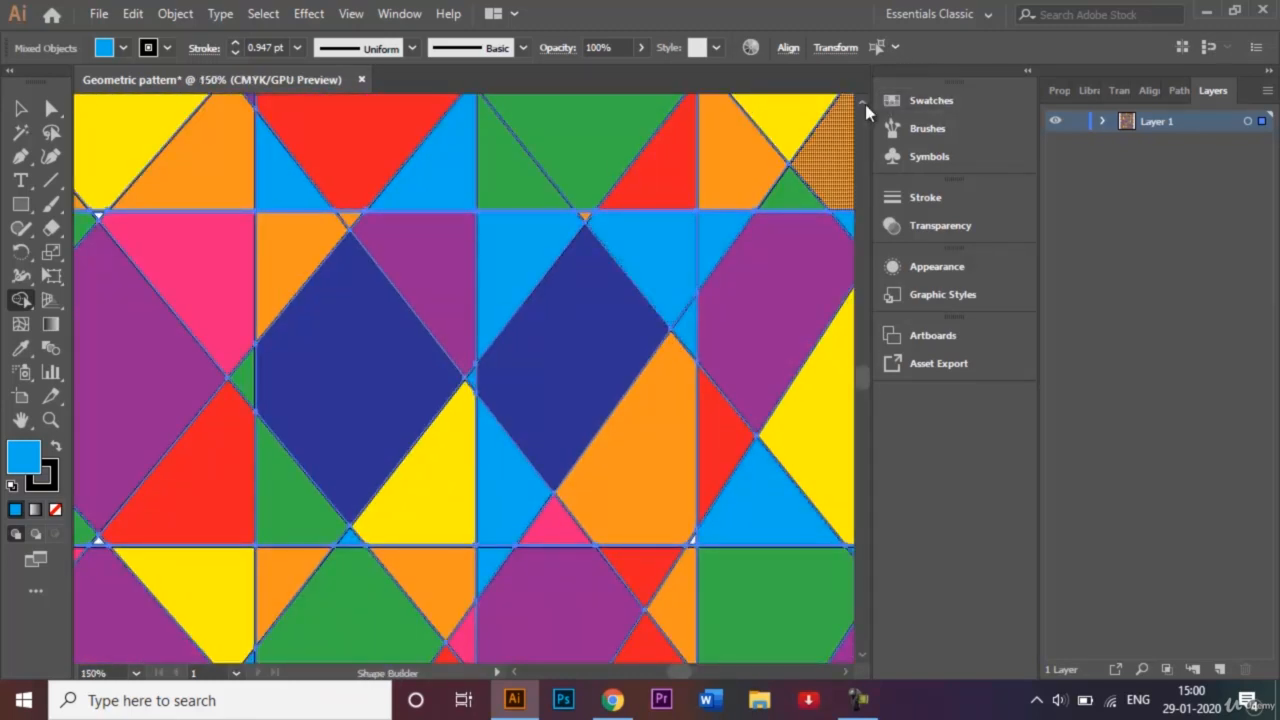
pyautogui.click(864, 104)
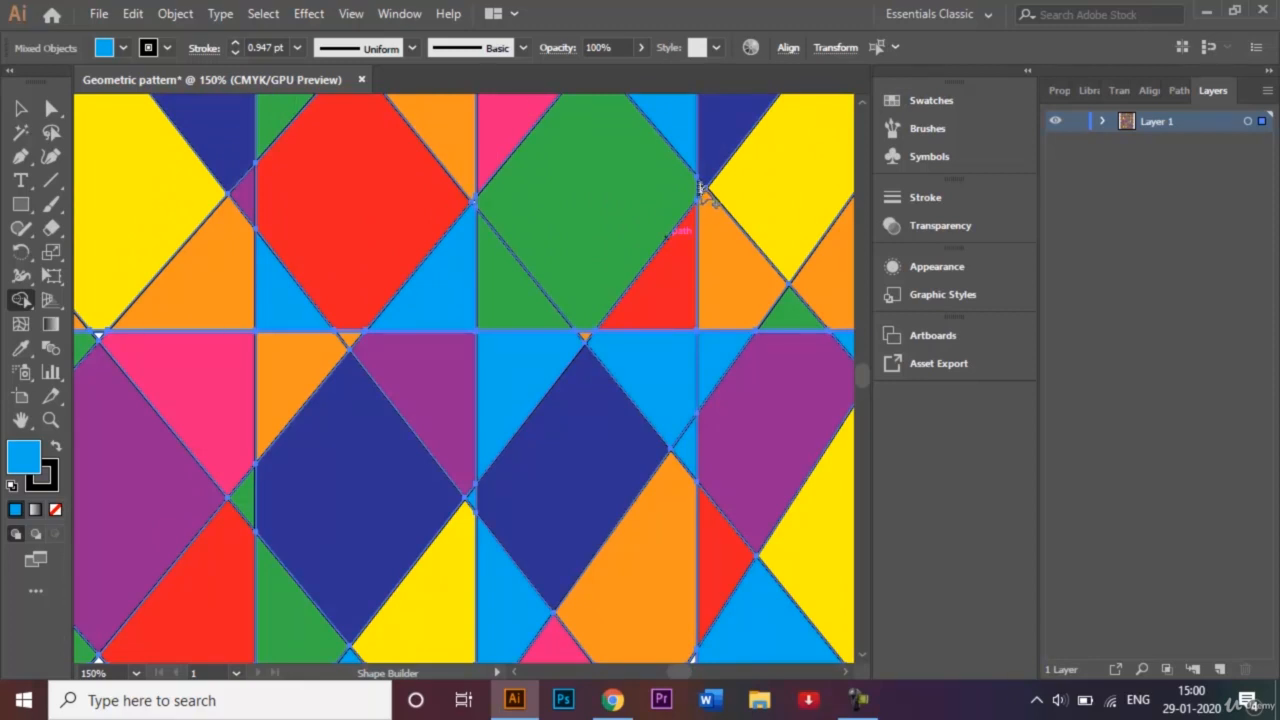
pyautogui.moveTo(700, 190)
pyautogui.mouseDown()
pyautogui.moveTo(688, 147)
pyautogui.moveTo(708, 200)
pyautogui.mouseUp()
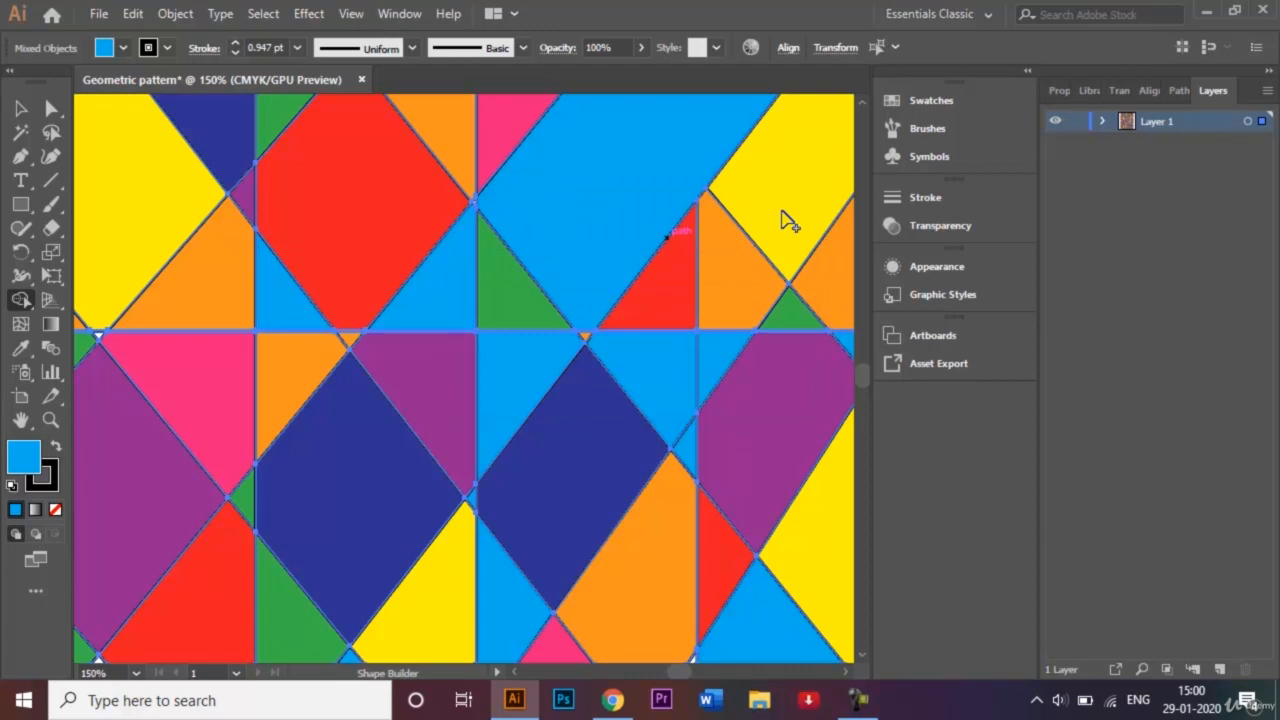
pyautogui.hotkey('ctrl', 'z')
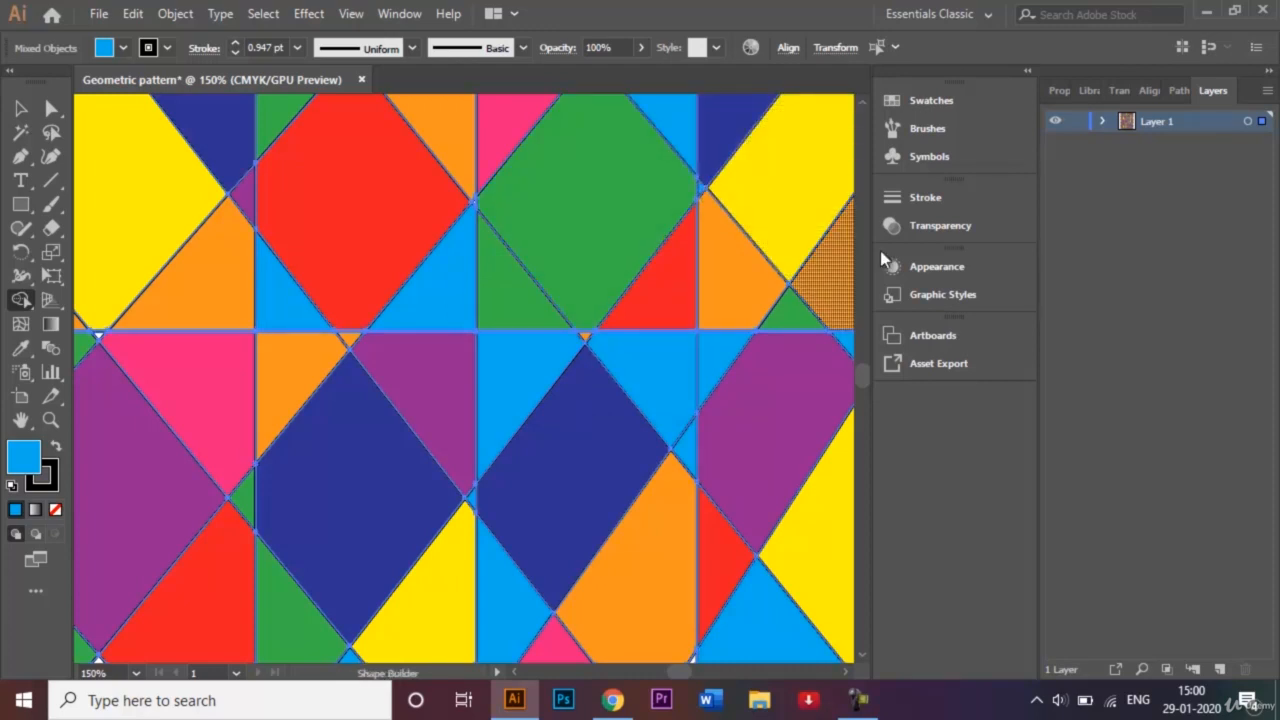
# Step: Fill the tiny white slivers beside the third-row orange and yellow cells with light blue
pyautogui.hotkey('ctrl', '-')
pyautogui.hotkey('ctrl', '-')
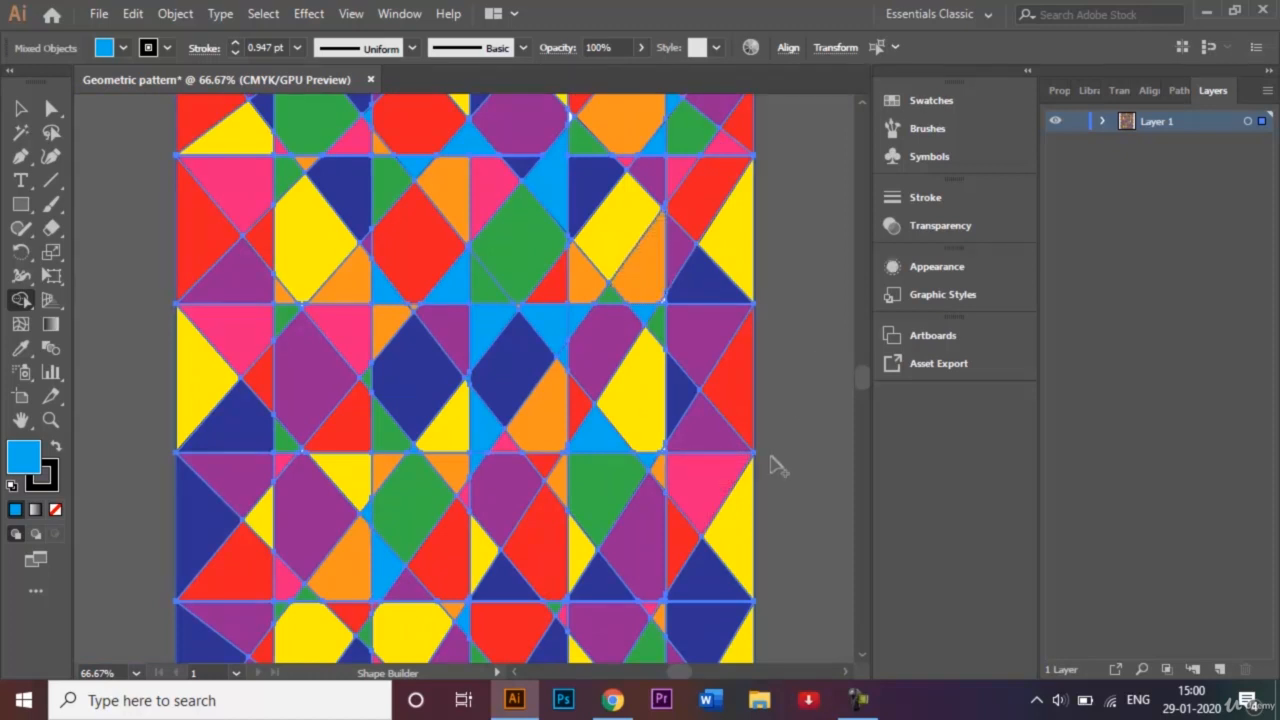
pyautogui.hotkey('ctrl', '+')
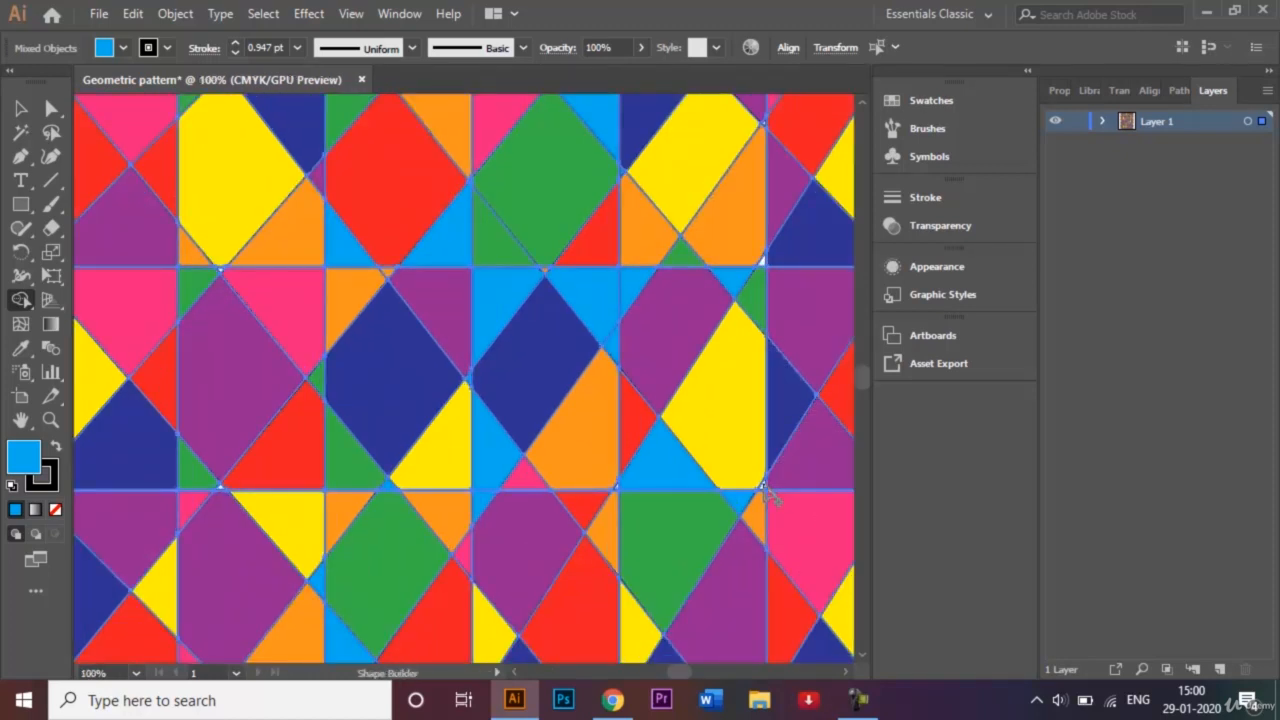
pyautogui.hotkey('ctrl', '+')
pyautogui.hotkey('ctrl', '+')
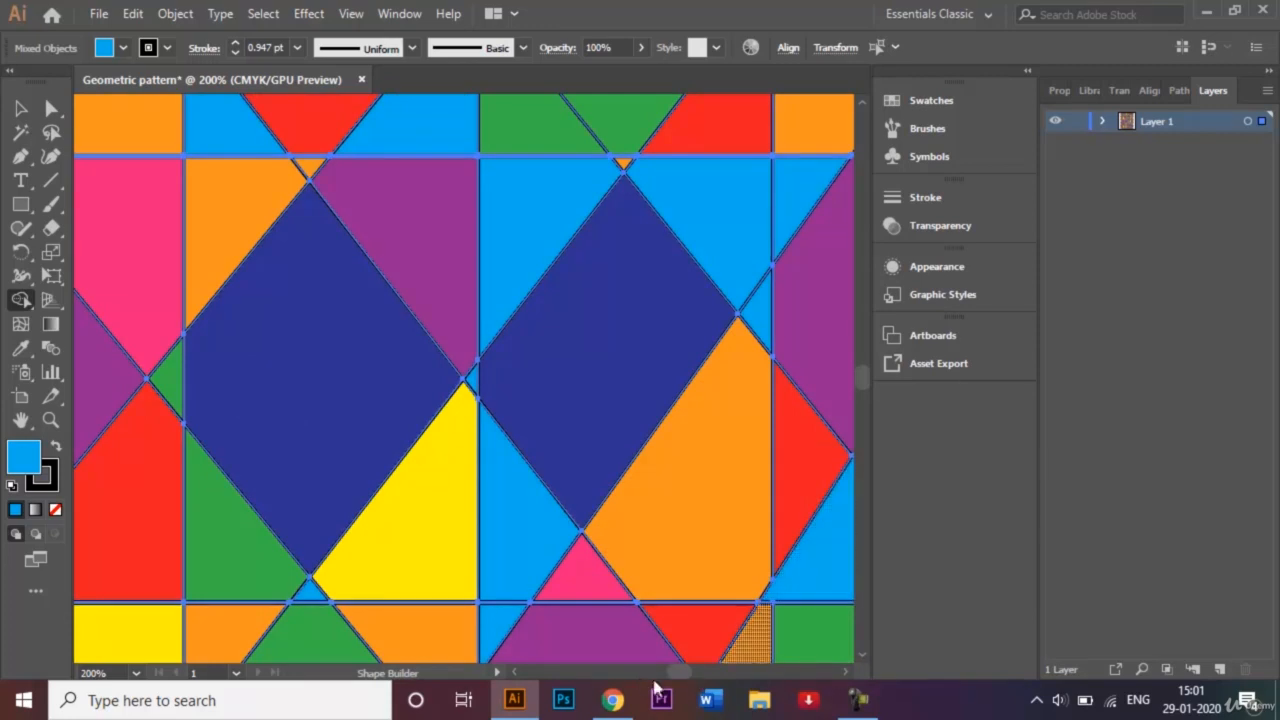
pyautogui.moveTo(674, 671); pyautogui.dragTo(679, 671)
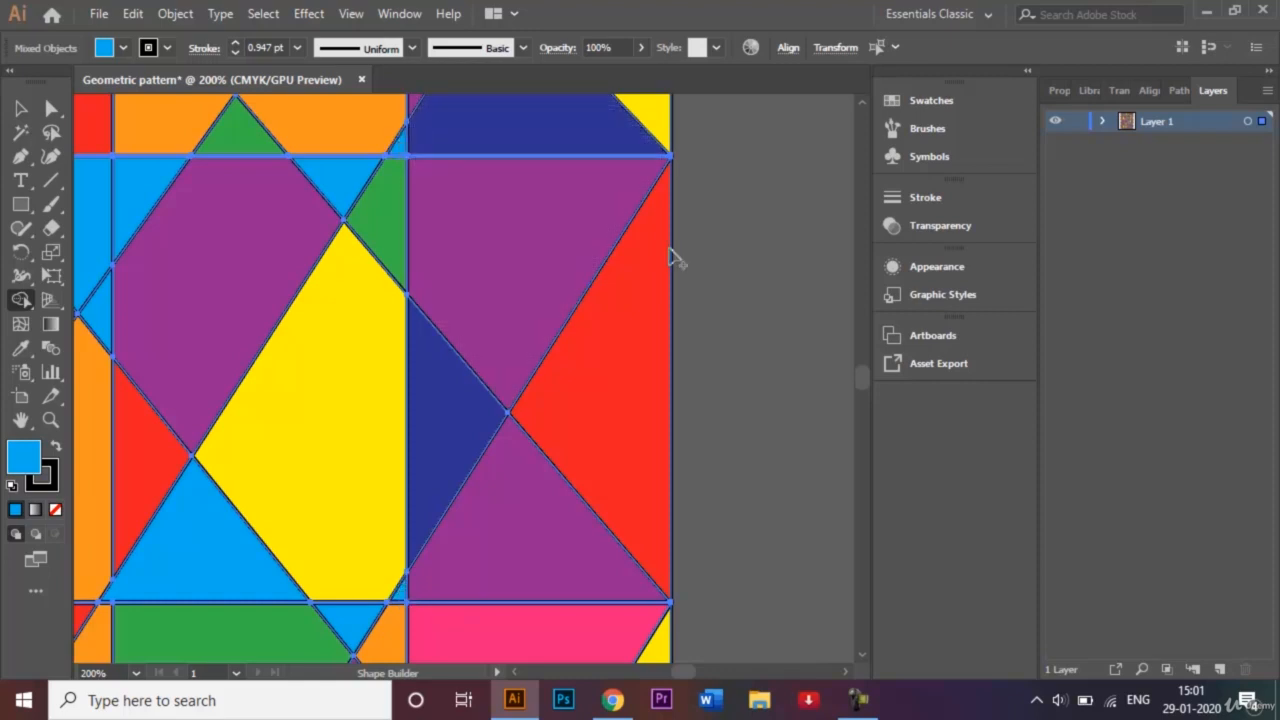
pyautogui.scroll(-4, 672, 257)
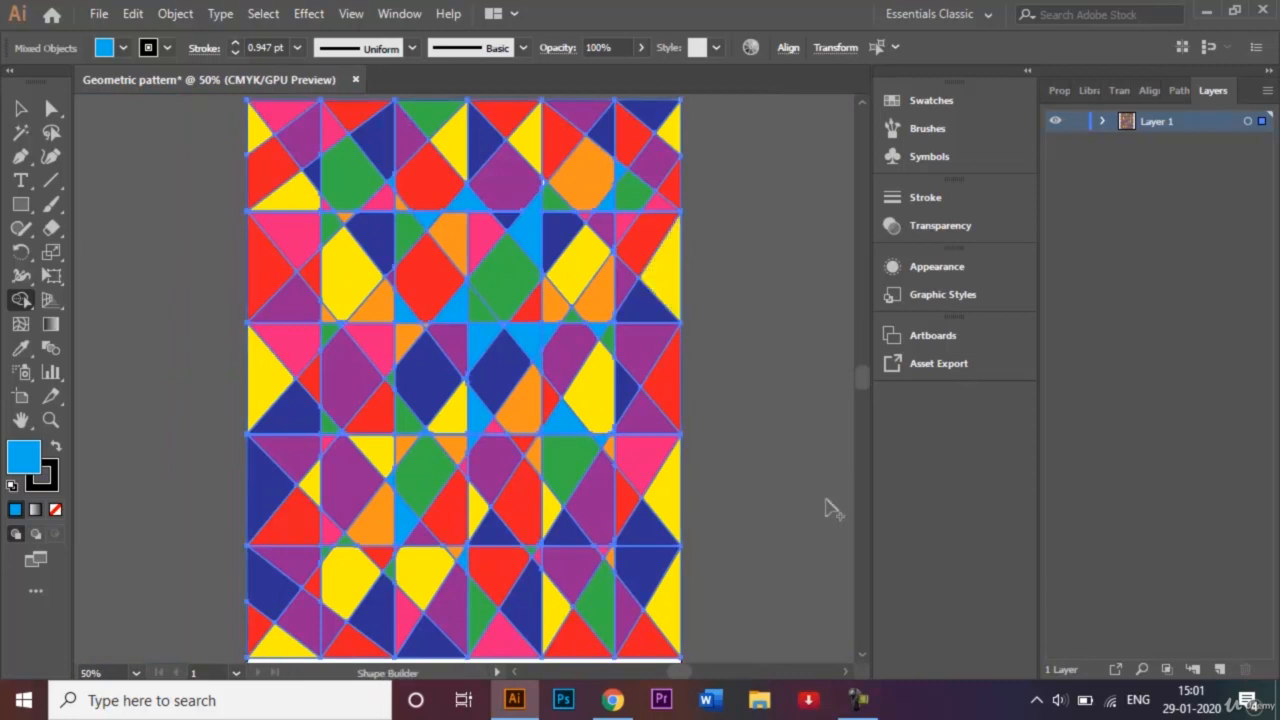
# Step: Try to recolour the first-row purple diamond light blue by selecting its object directly, and undo the colour change
pyautogui.click(21, 109)
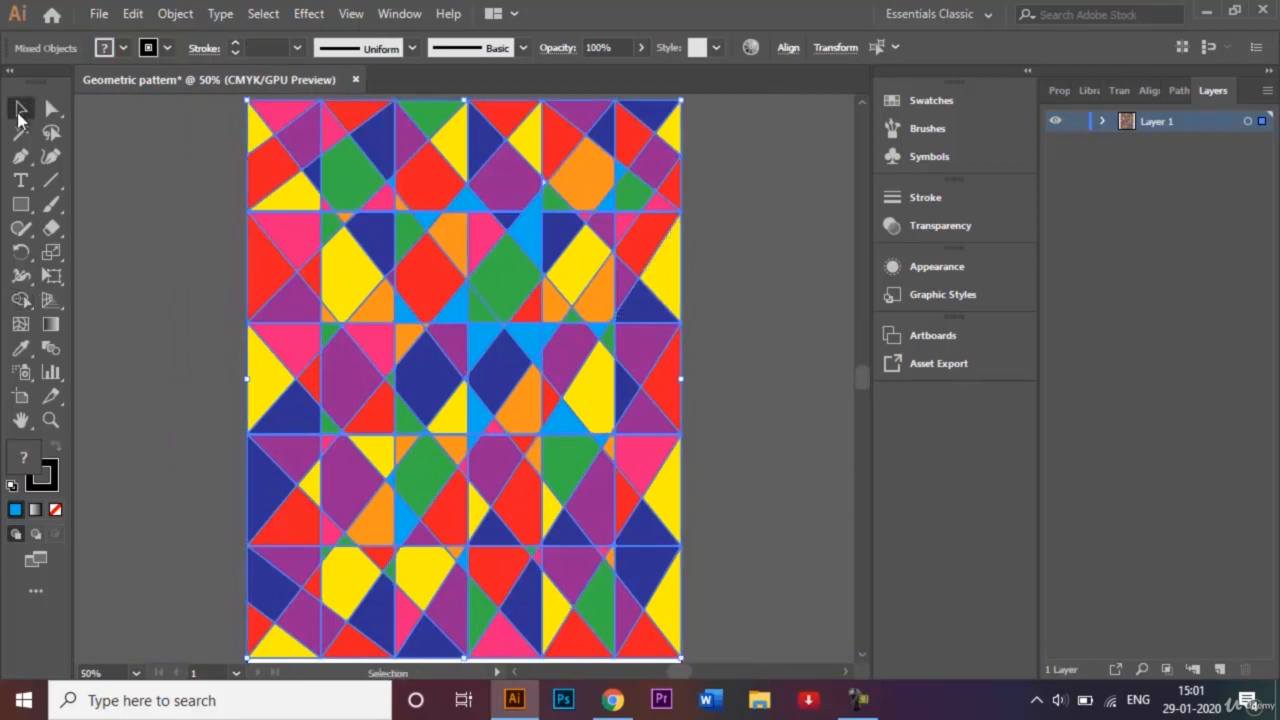
pyautogui.click(145, 293)
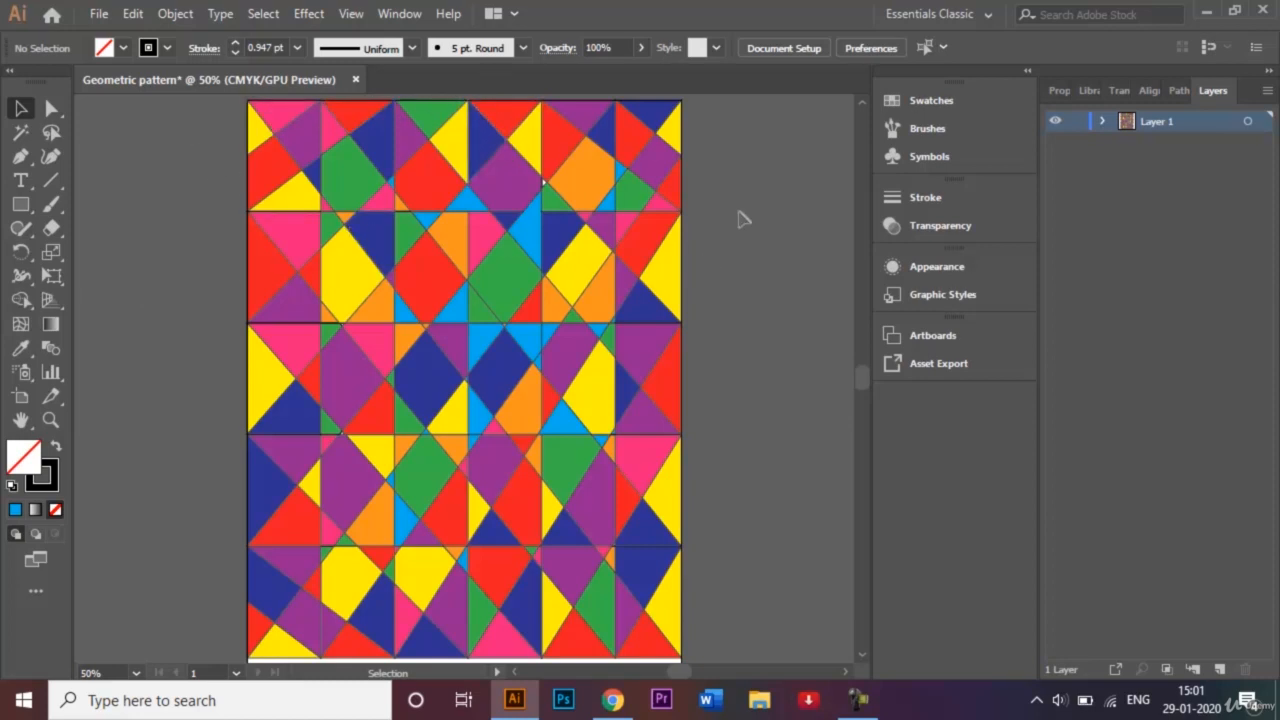
pyautogui.click(508, 171)
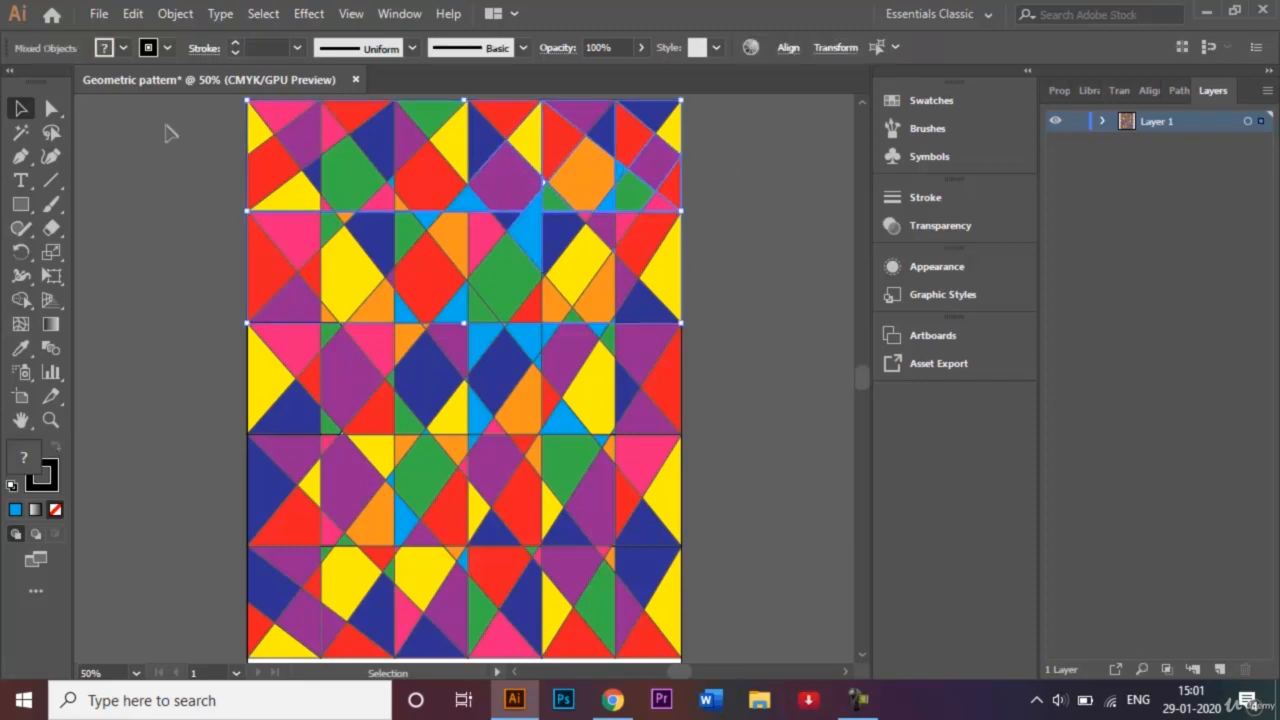
pyautogui.click(122, 48)
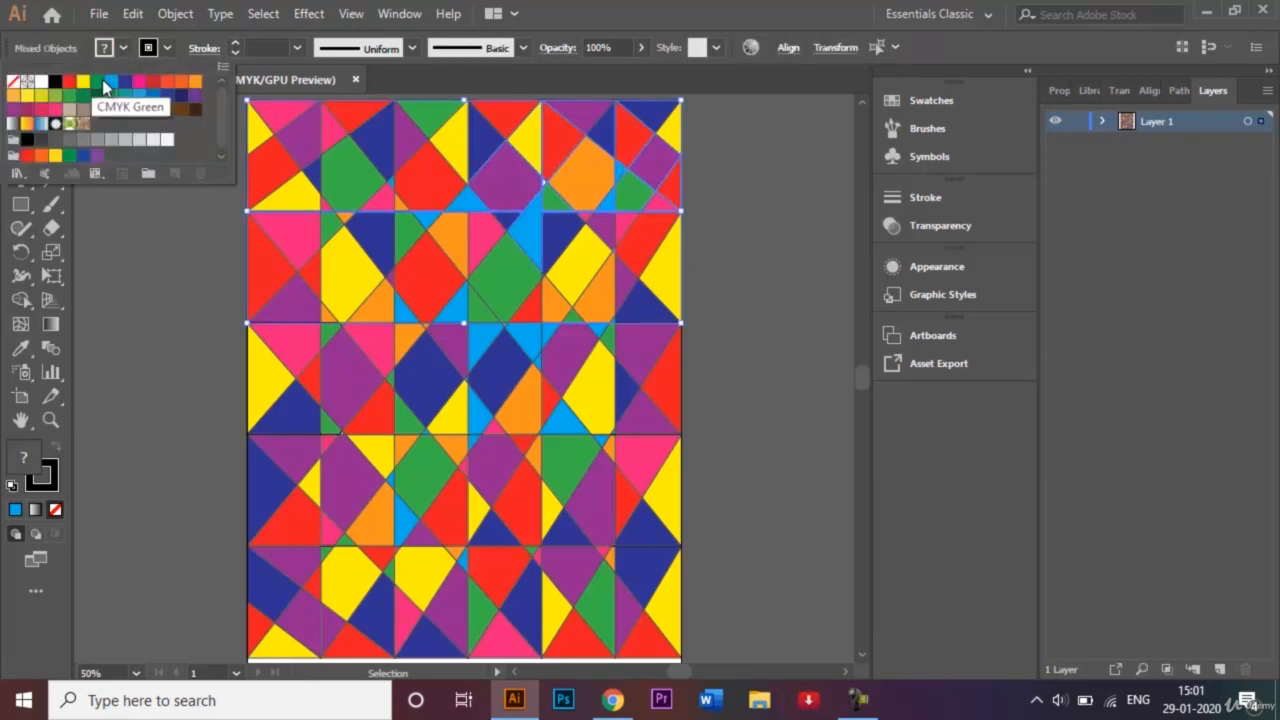
pyautogui.click(112, 83)
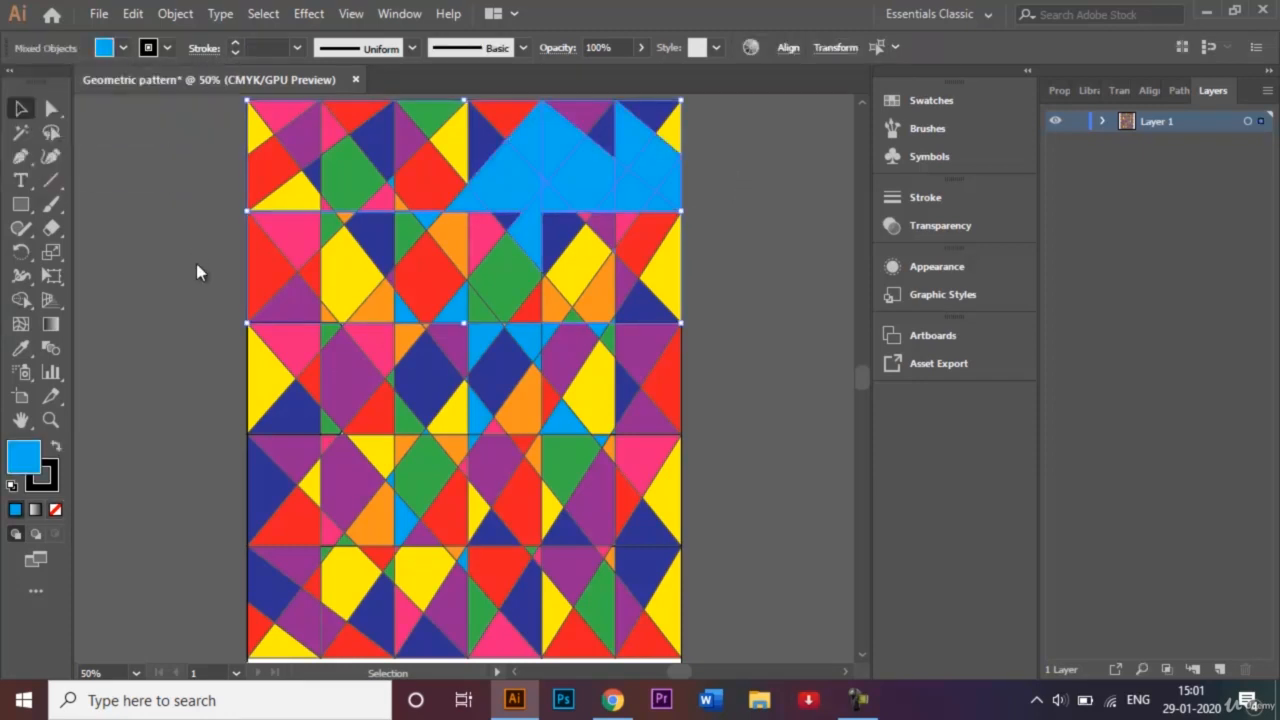
pyautogui.hotkey('ctrl', 'z')
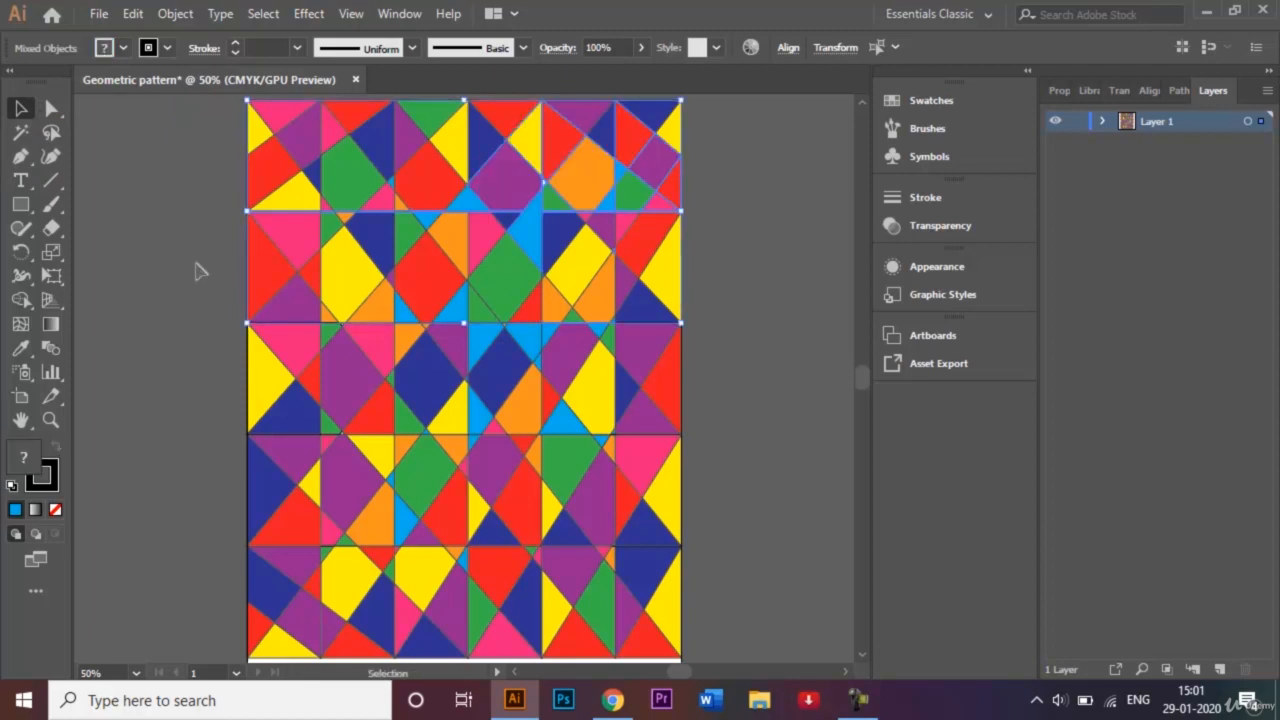
# Step: Fill the tiny white sliver between the first-row purple and orange cells with light blue using the Shape Builder, and deselect the artwork
pyautogui.click(20, 300)
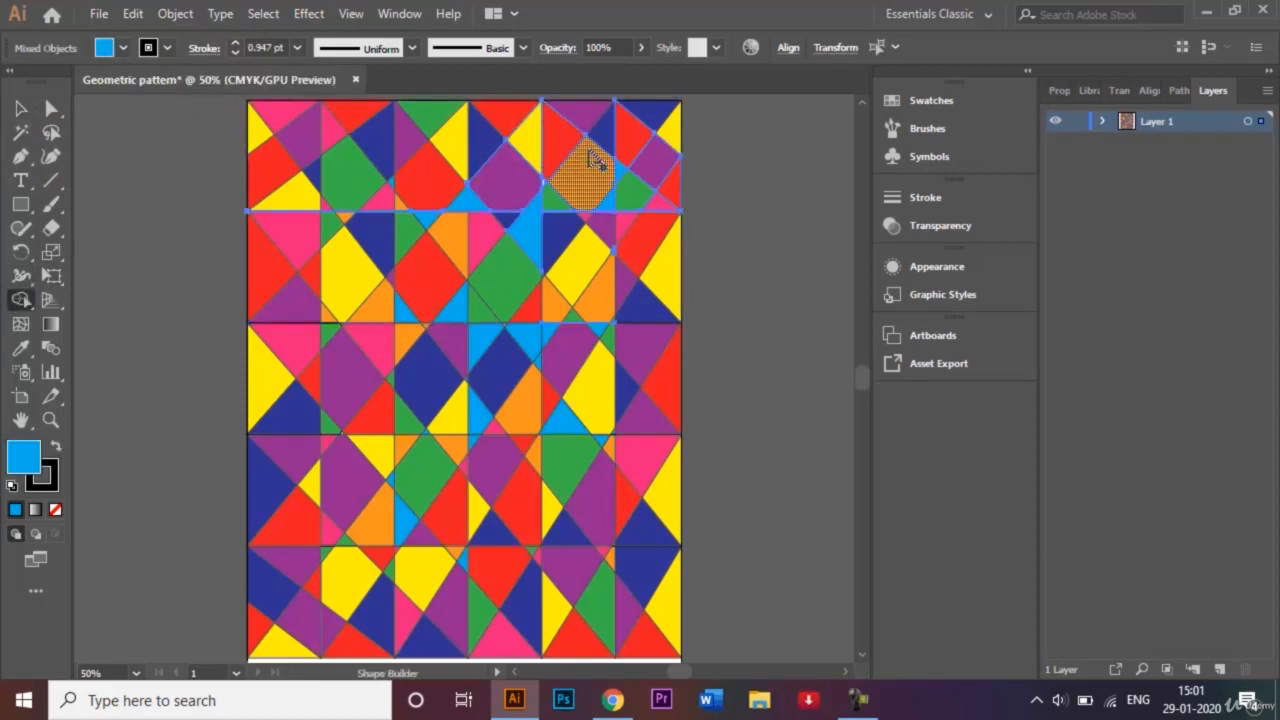
pyautogui.hotkey('ctrl', '+')
pyautogui.hotkey('ctrl', '+')
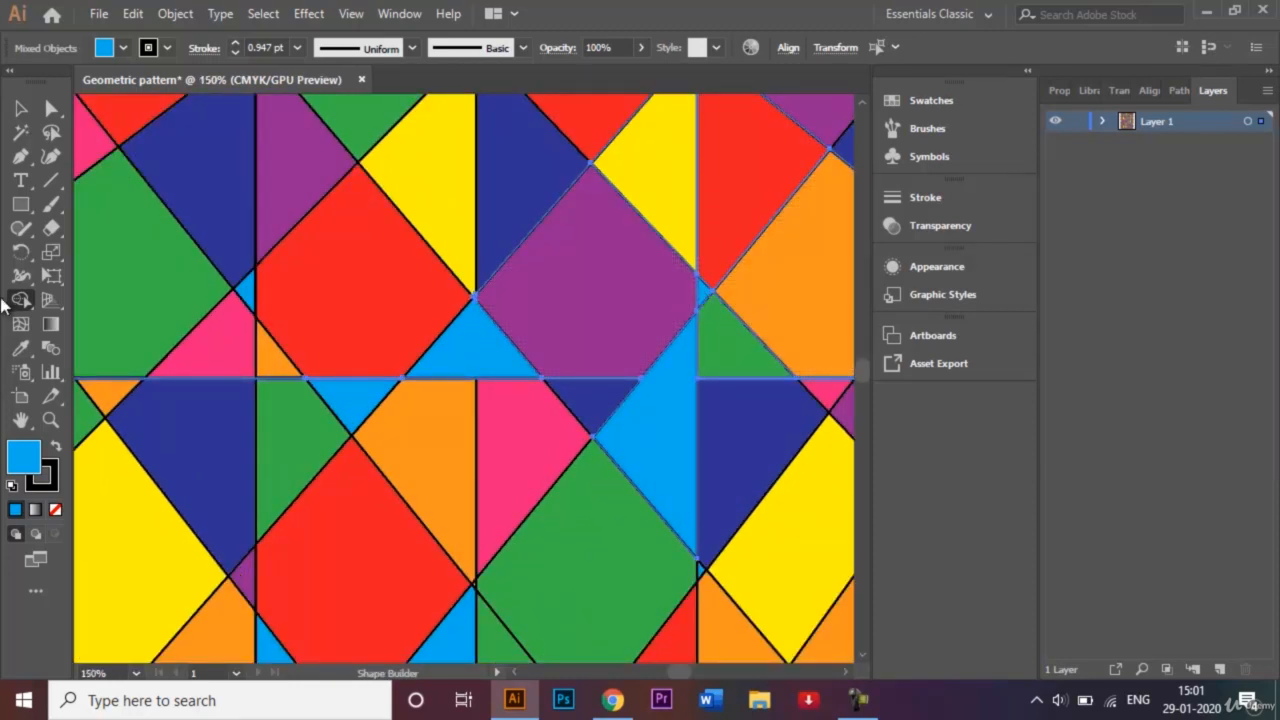
pyautogui.hotkey('ctrl', '0')
pyautogui.click(20, 108)
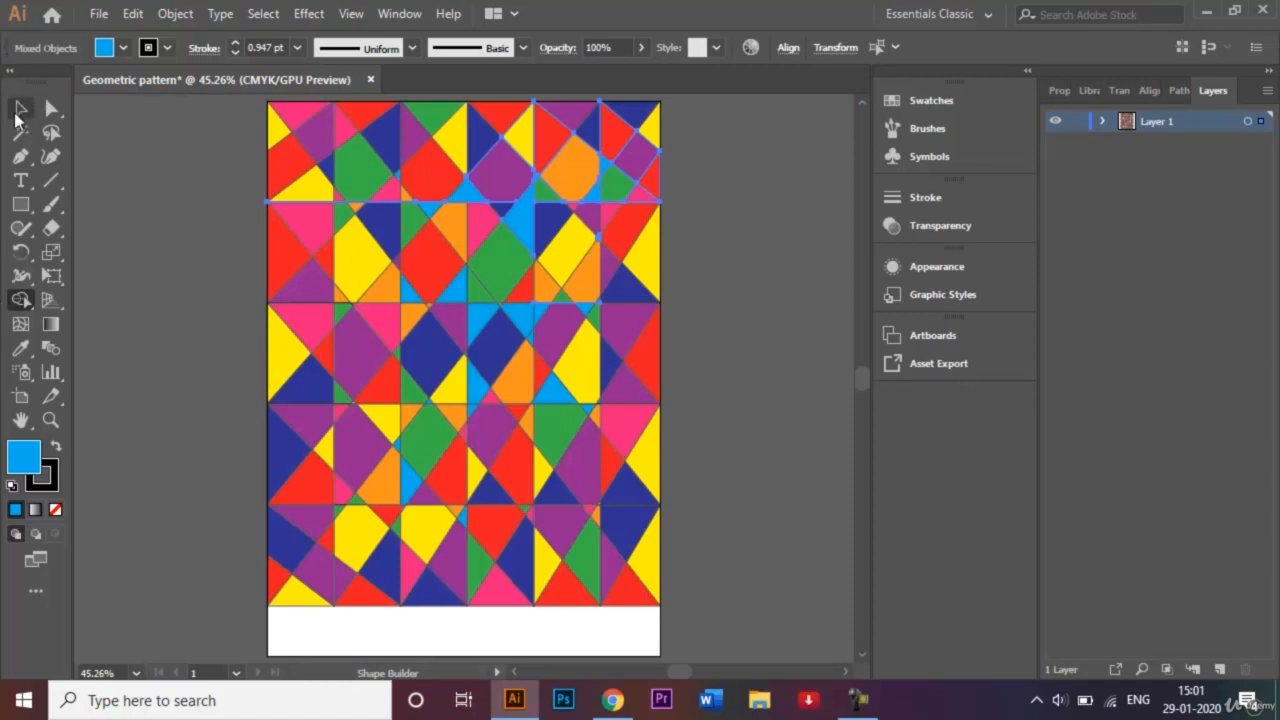
pyautogui.click(766, 628)
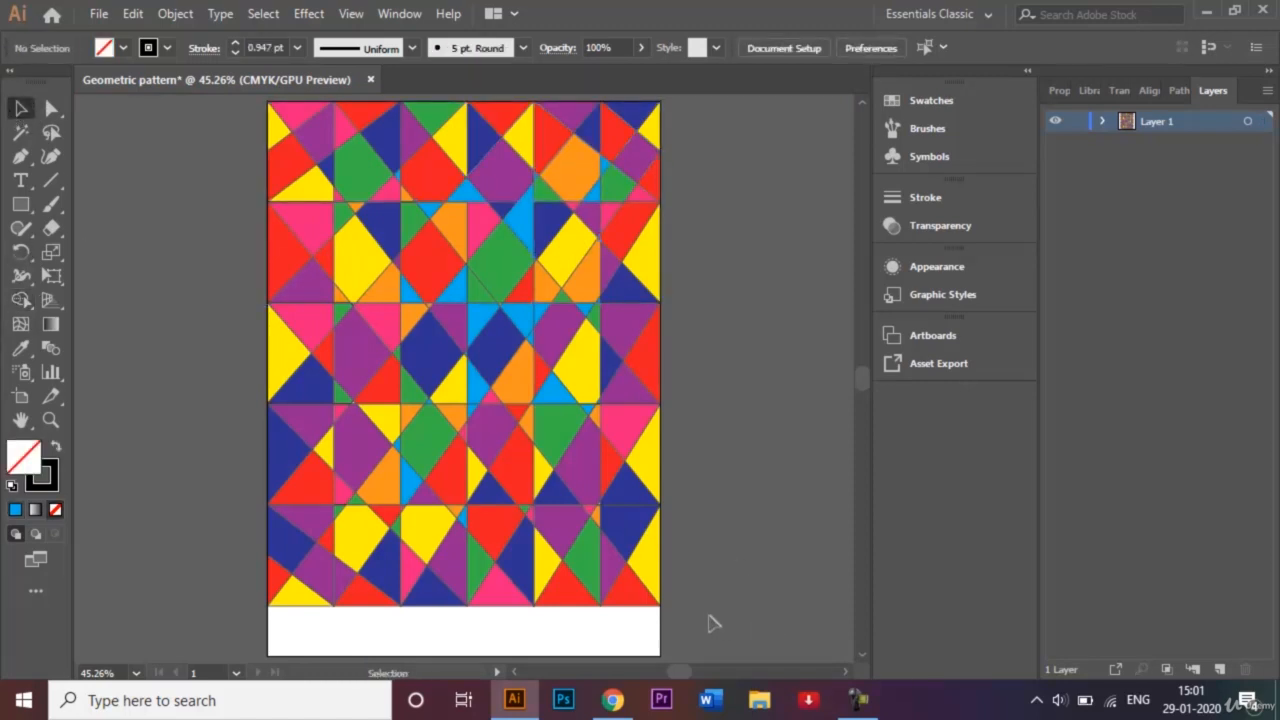
# Step: Select the entire pattern, set its stroke to None, and deselect it
pyautogui.scroll(3, 232, 130)
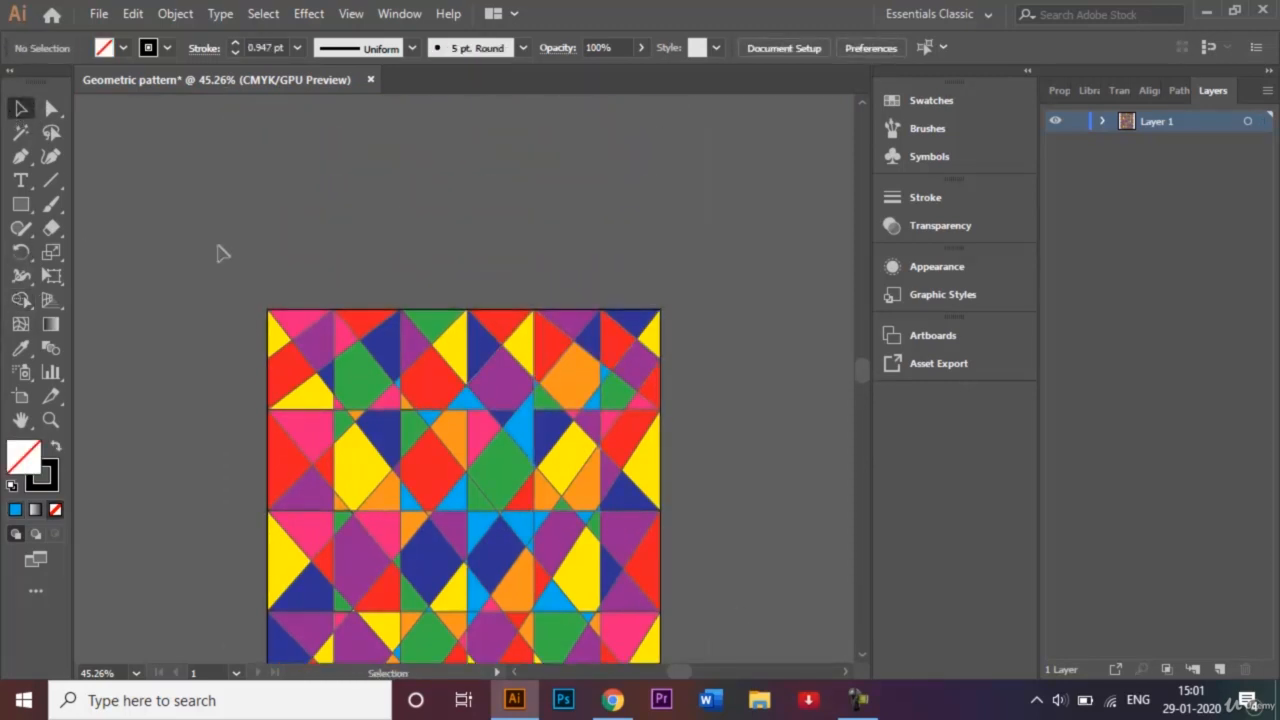
pyautogui.hotkey('ctrl', 'a')
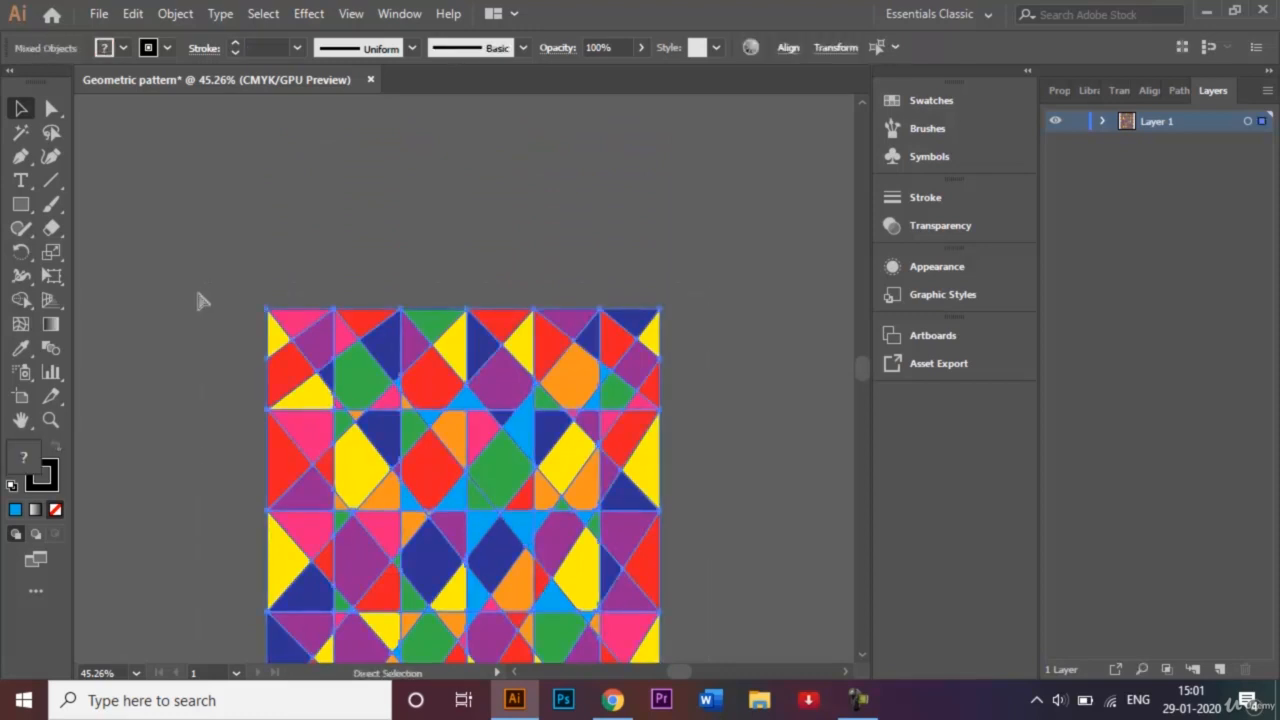
pyautogui.scroll(-3, 200, 294)
pyautogui.click(167, 48)
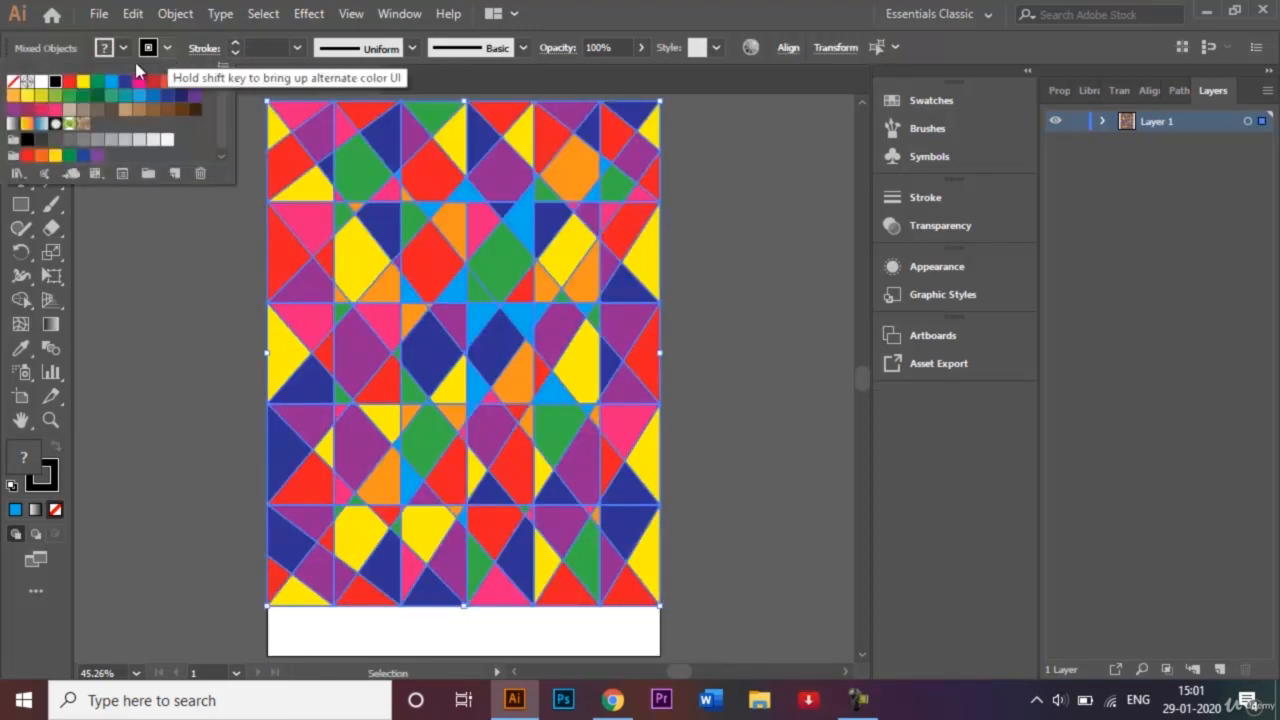
pyautogui.click(14, 84)
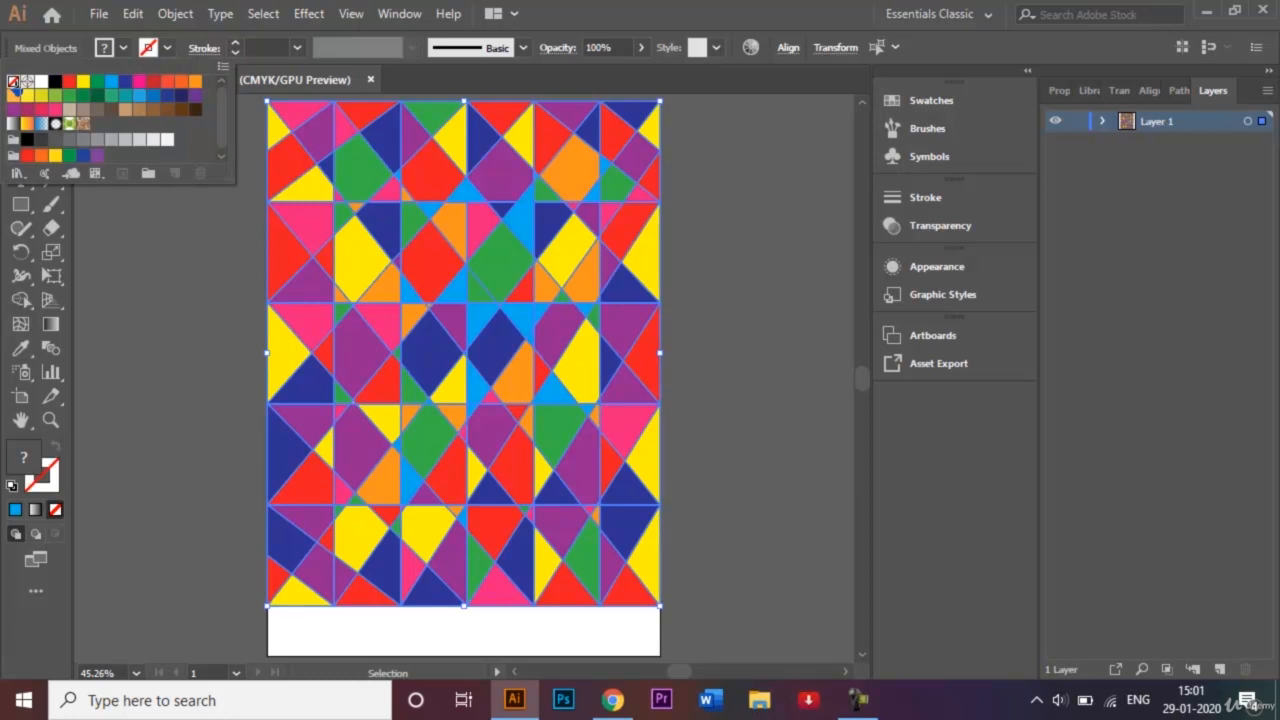
pyautogui.click(153, 381)
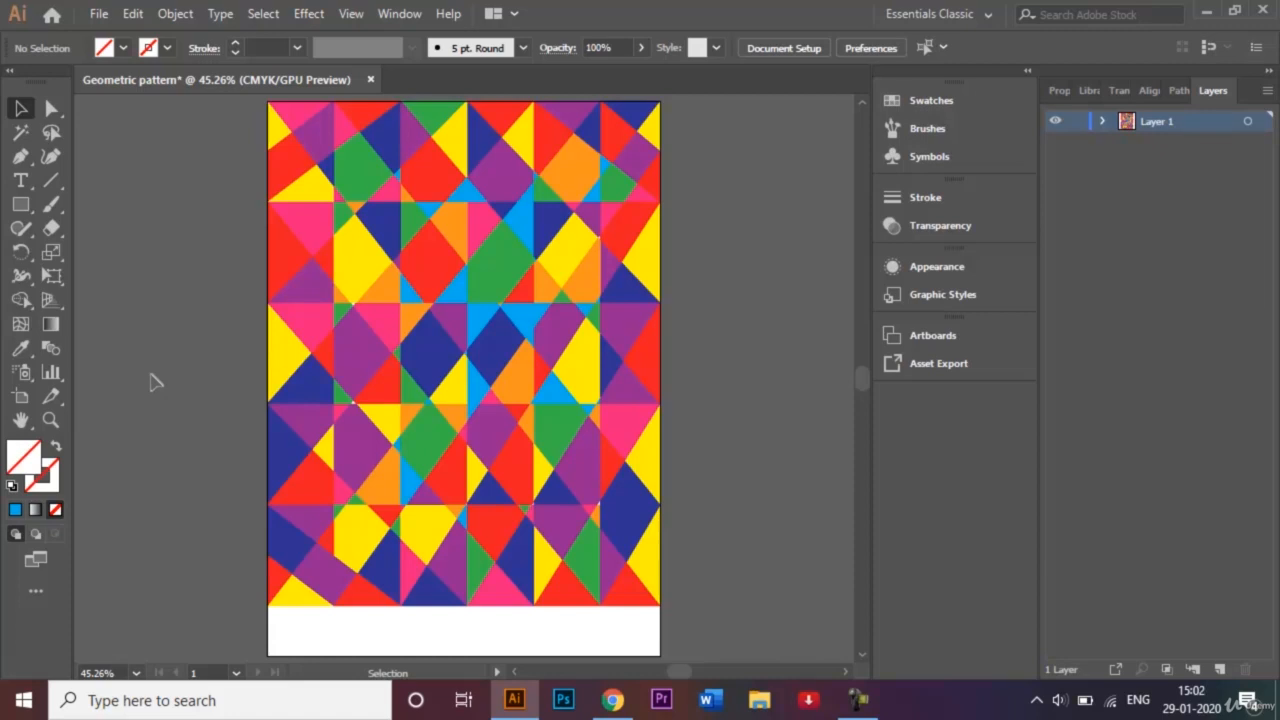
# Step: Save the document as Geometric pattern.ai in Adobe Illustrator format, accepting the Illustrator CC options
pyautogui.click(100, 16)
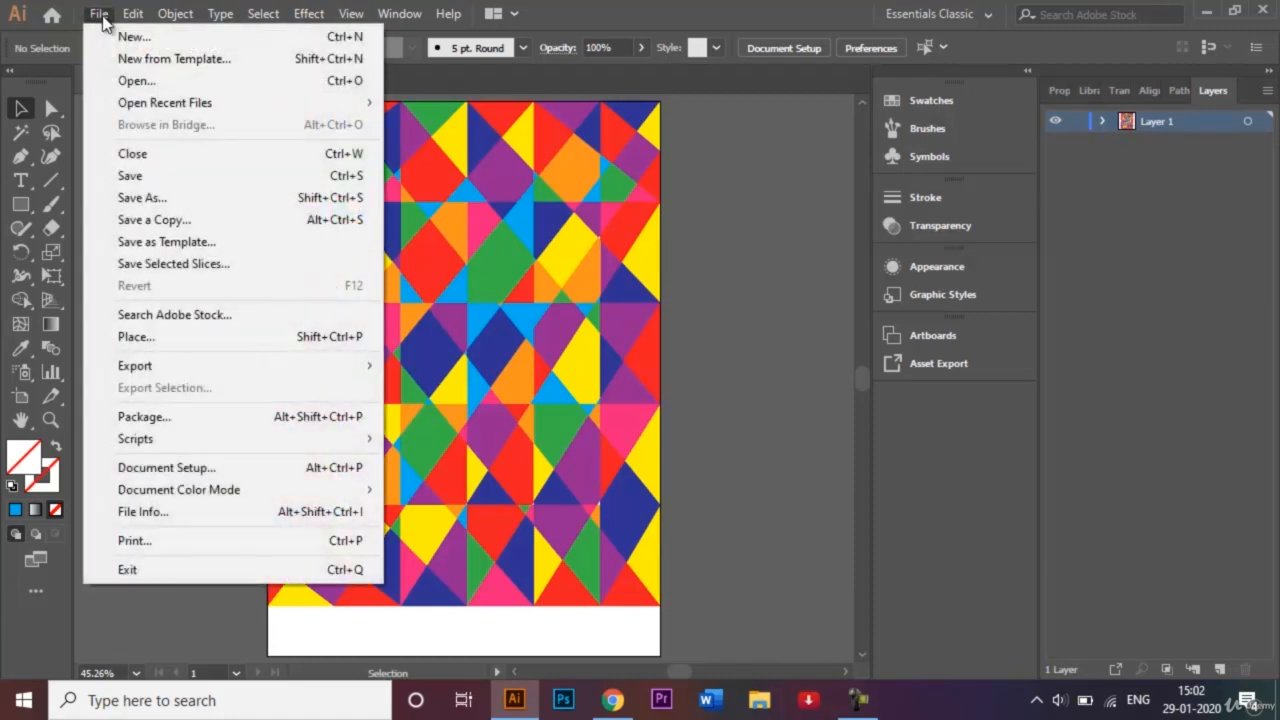
pyautogui.click(164, 195)
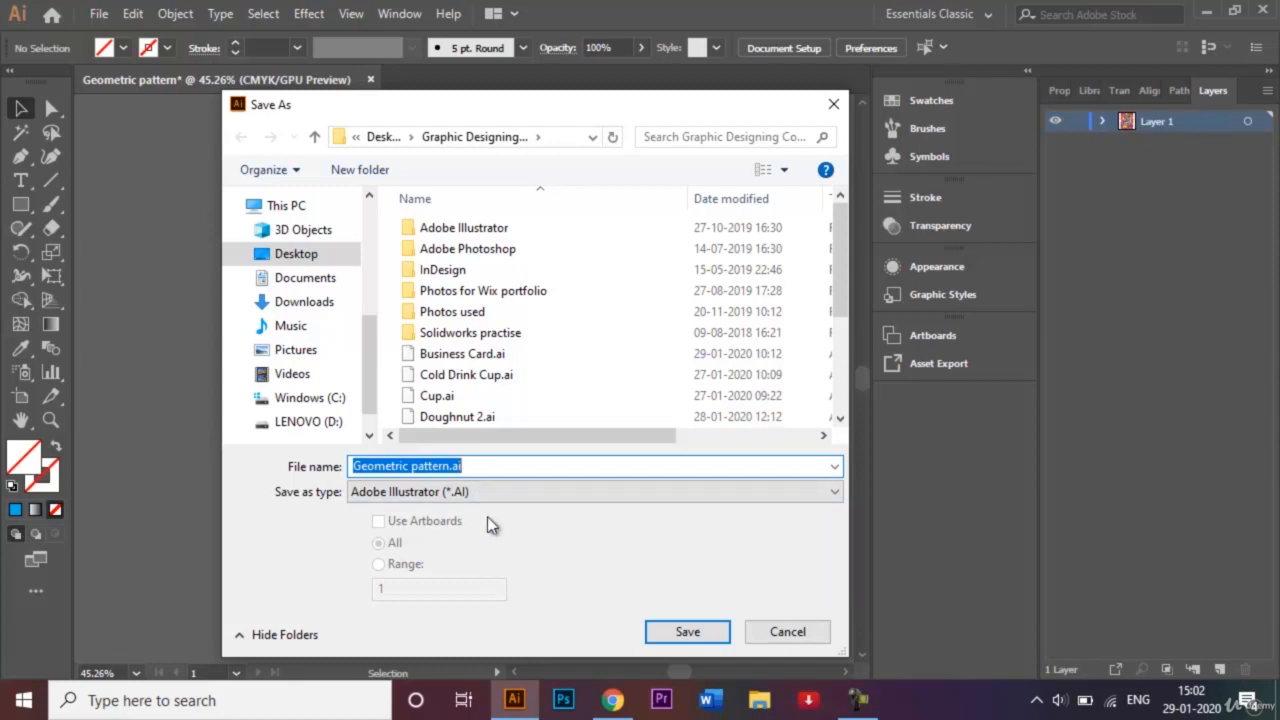
pyautogui.click(678, 632)
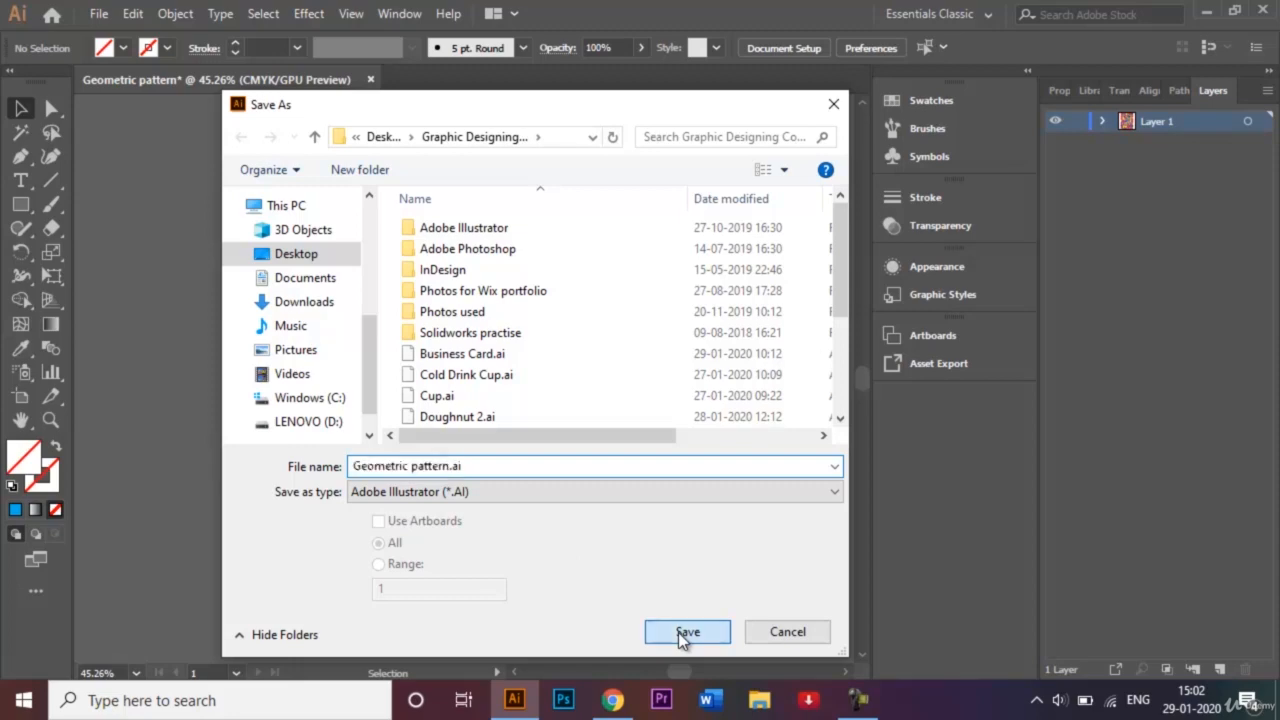
pyautogui.click(732, 629)
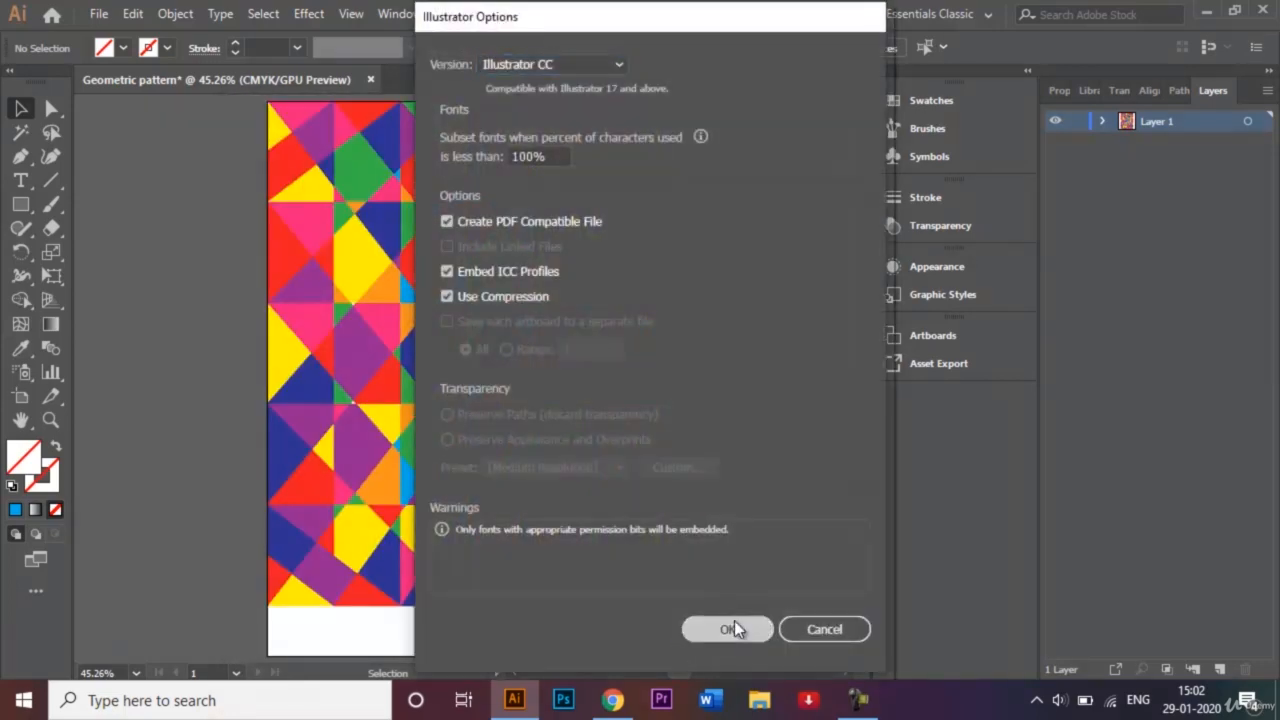